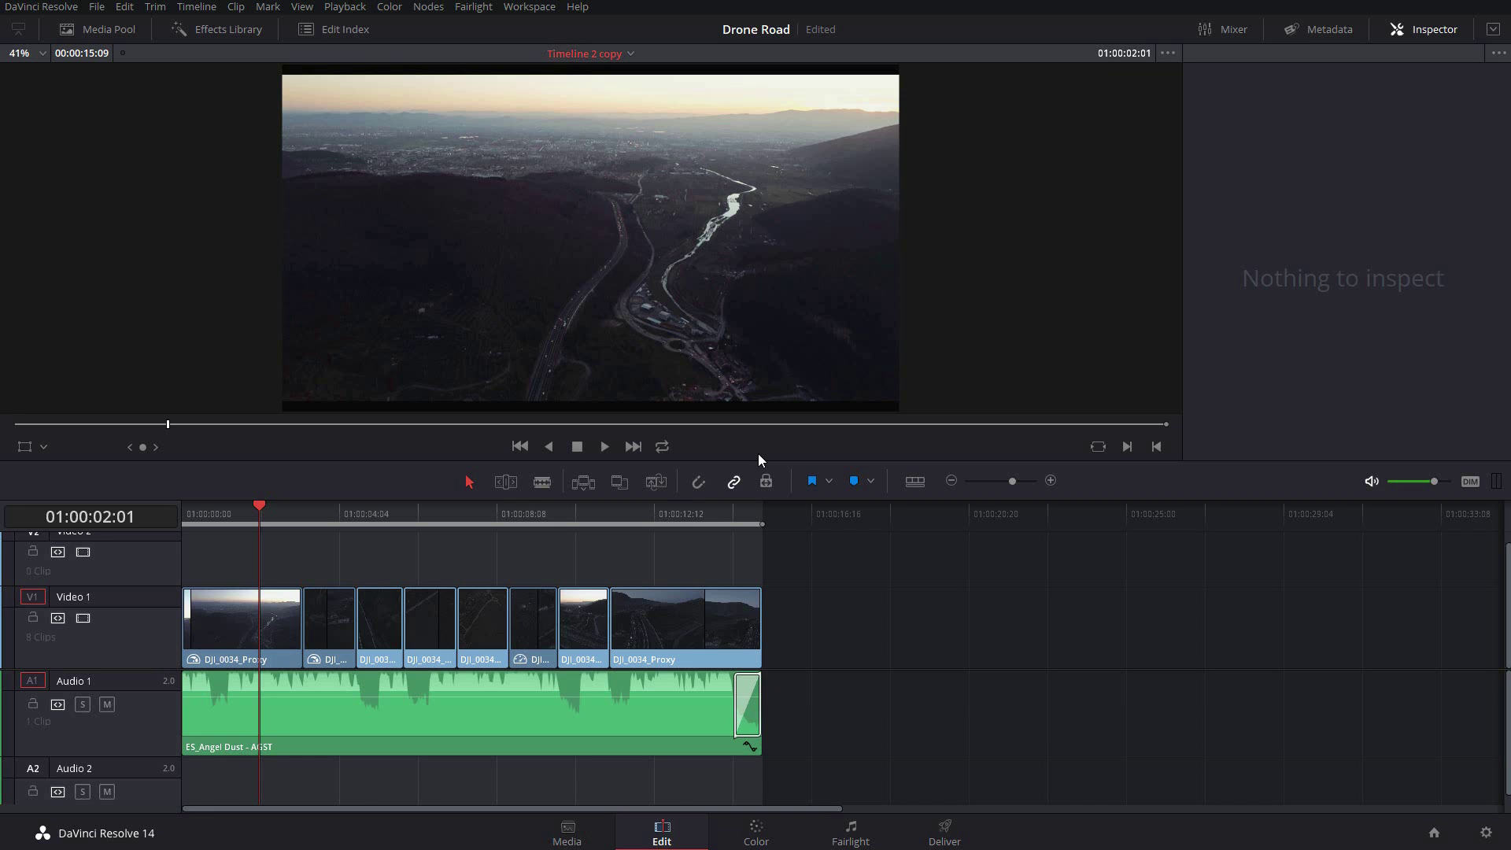
Open the Effects Library to show the Titles list of templates.
click(244, 36)
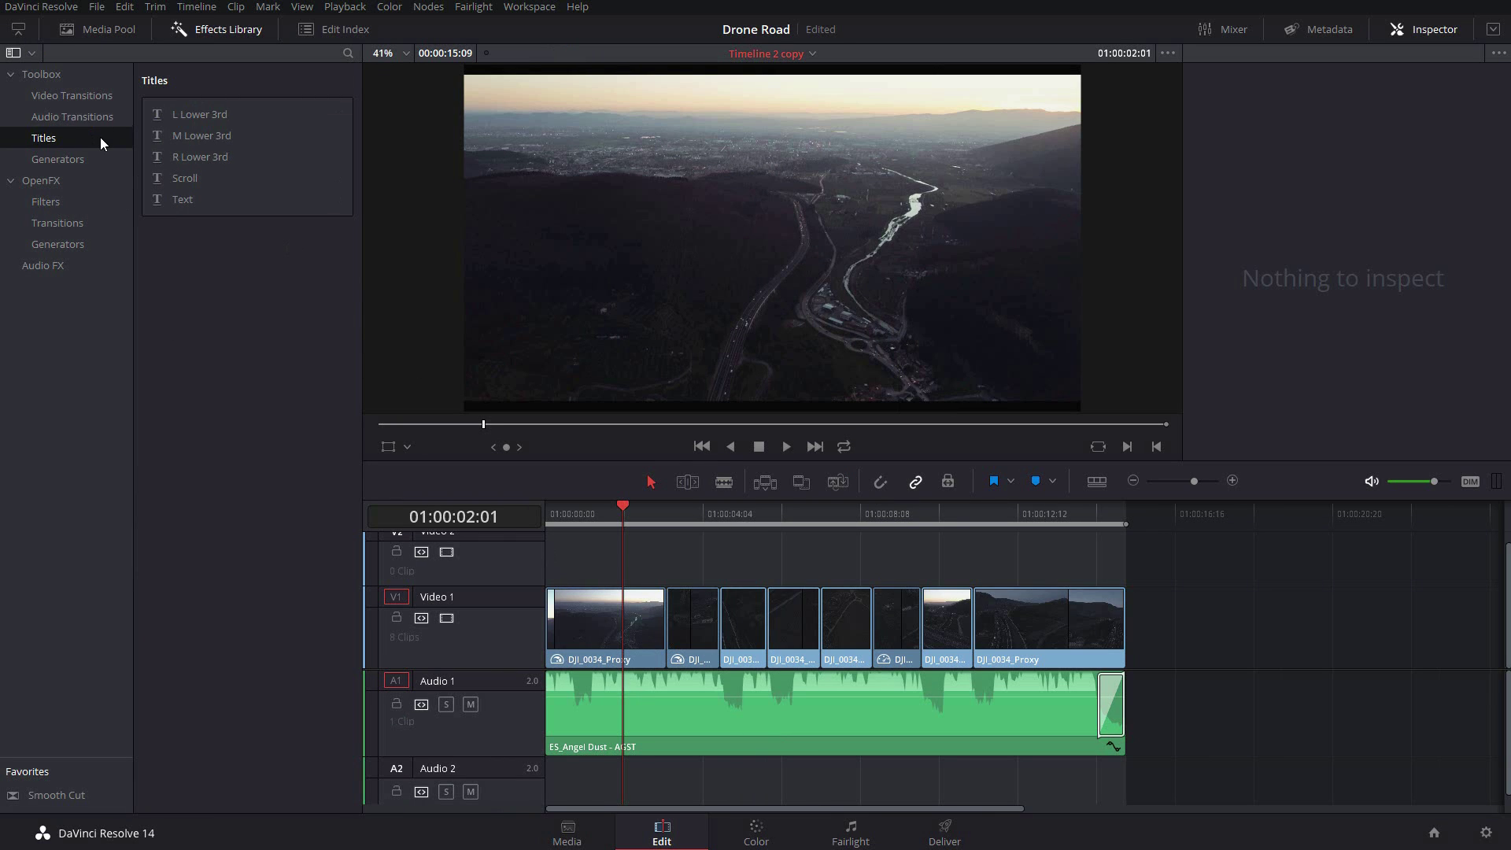
Add an L Lower 3rd title on Video 2, preview it, then undo it.
click(223, 117)
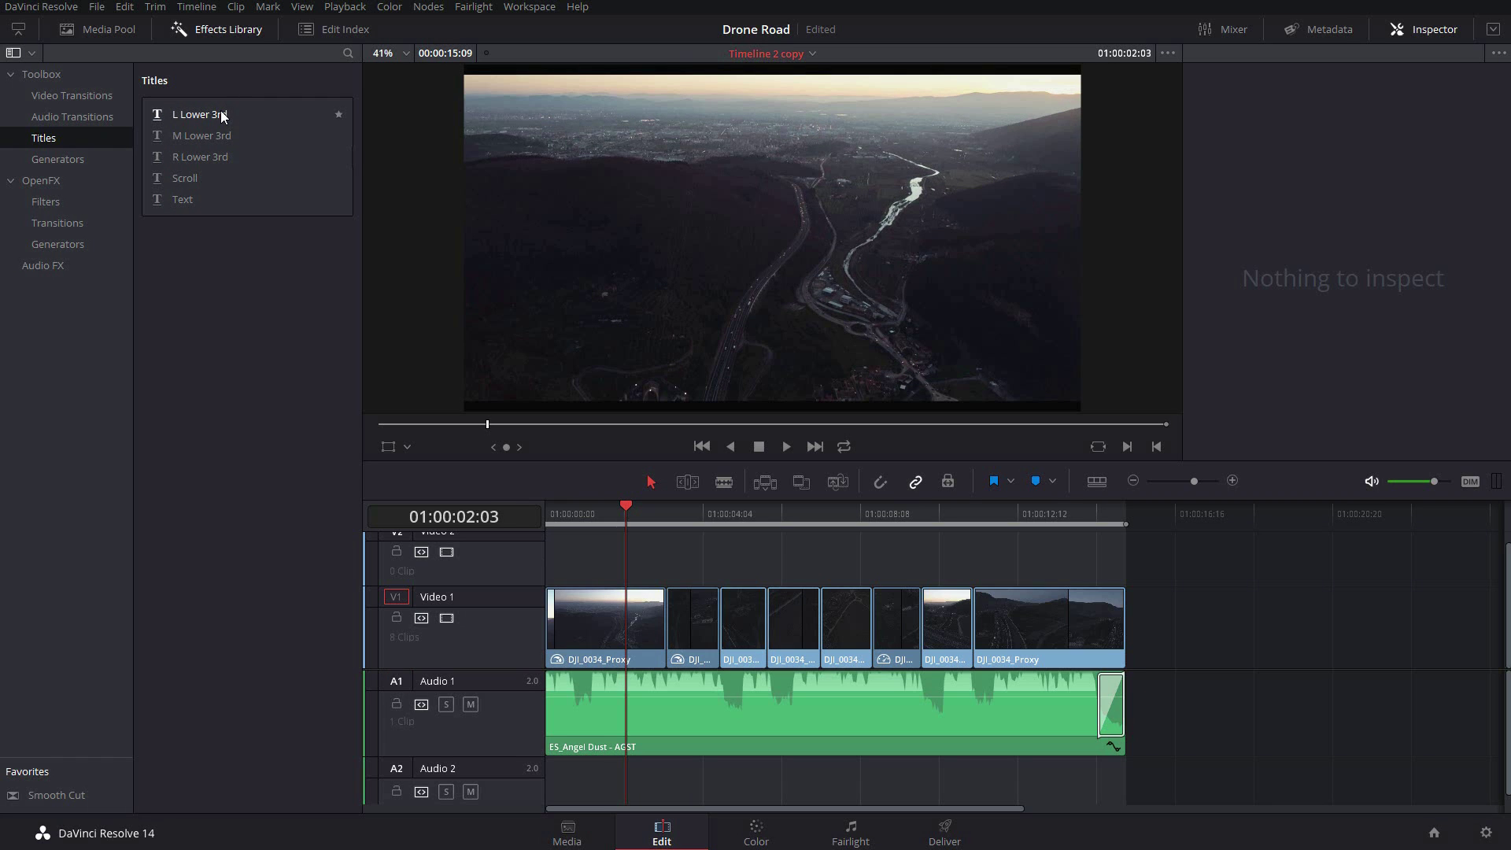
drag(221, 110, 587, 522)
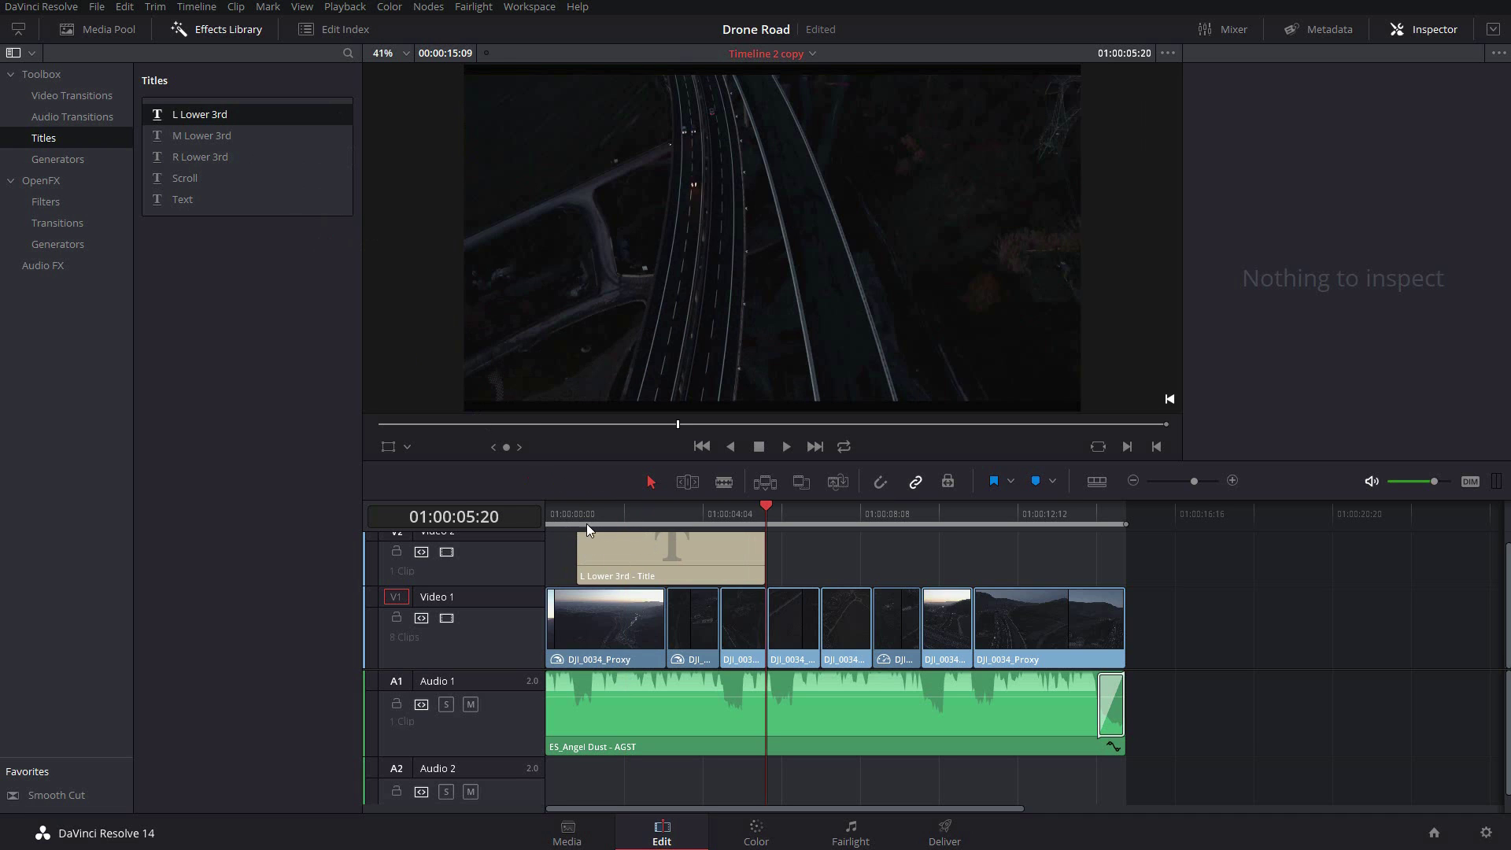
click(619, 506)
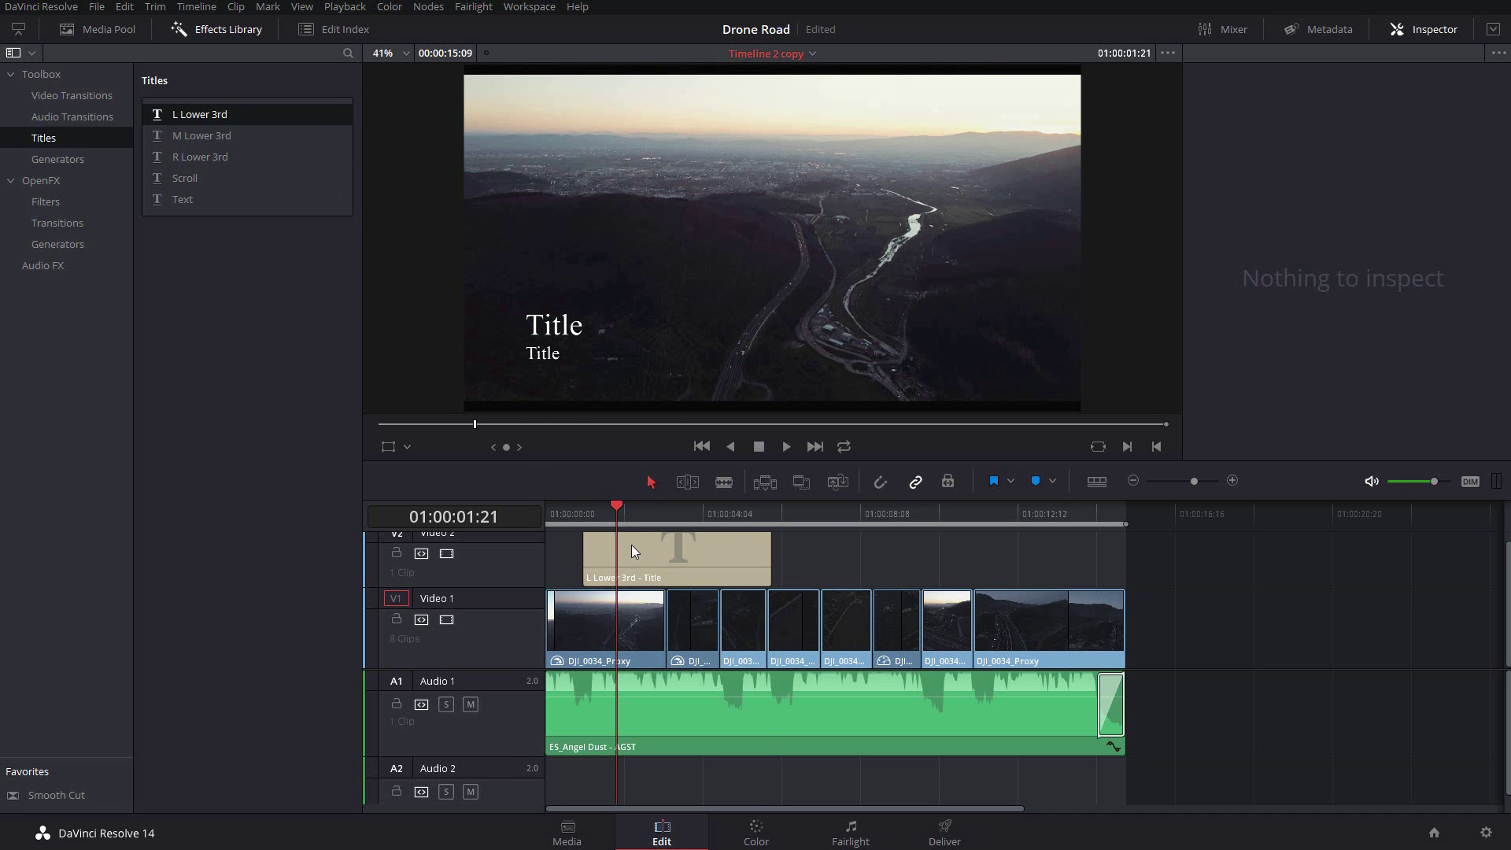
key(ctrl+z)
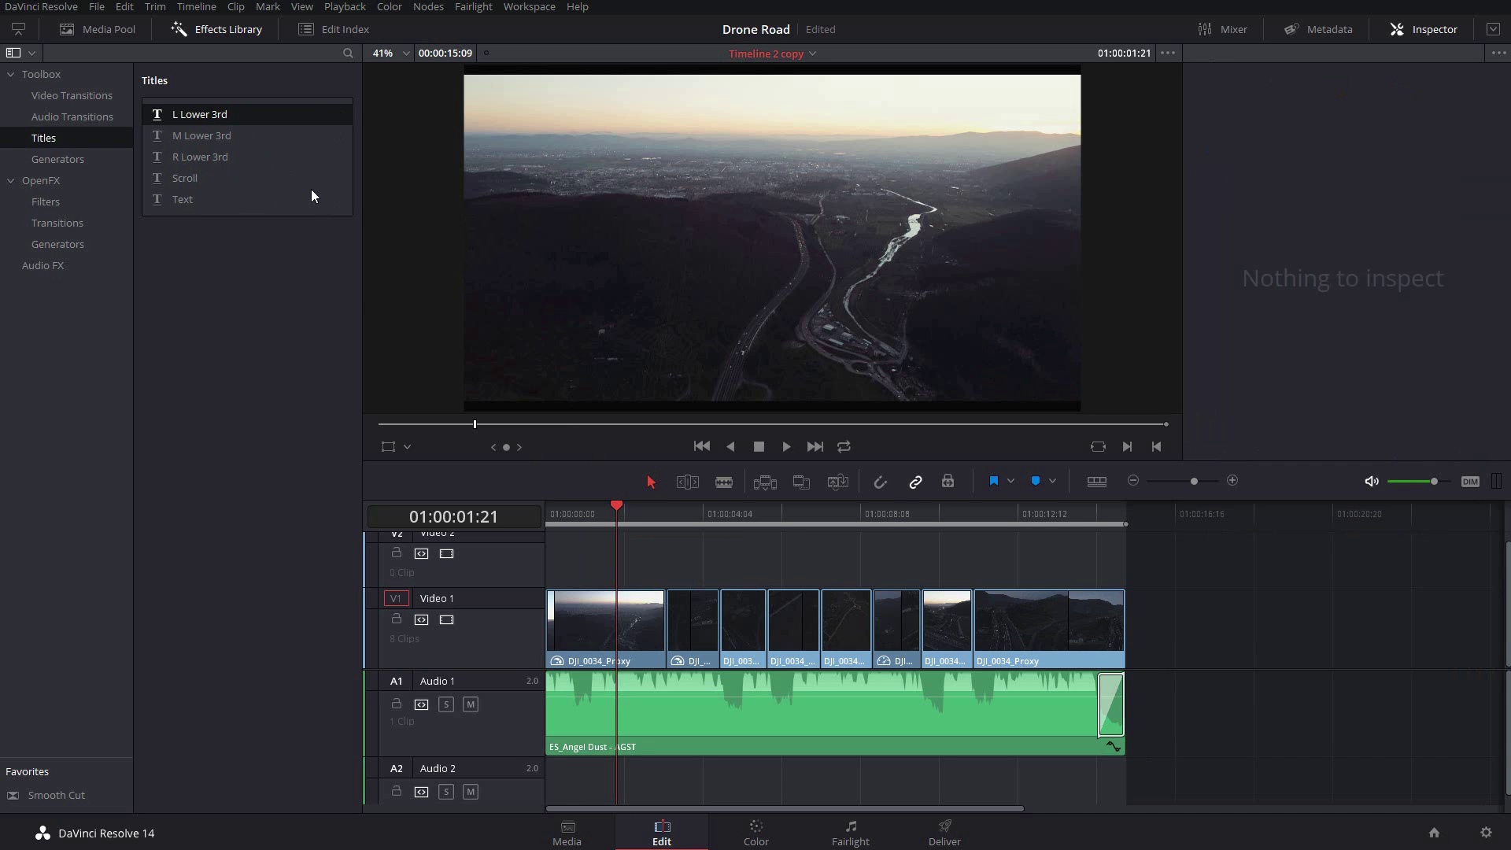
Place a Scroll title on Video 2 and scrub back to preview it.
click(259, 182)
mouse_move(202, 179)
mouse_down()
mouse_move(597, 540)
mouse_move(703, 535)
mouse_up()
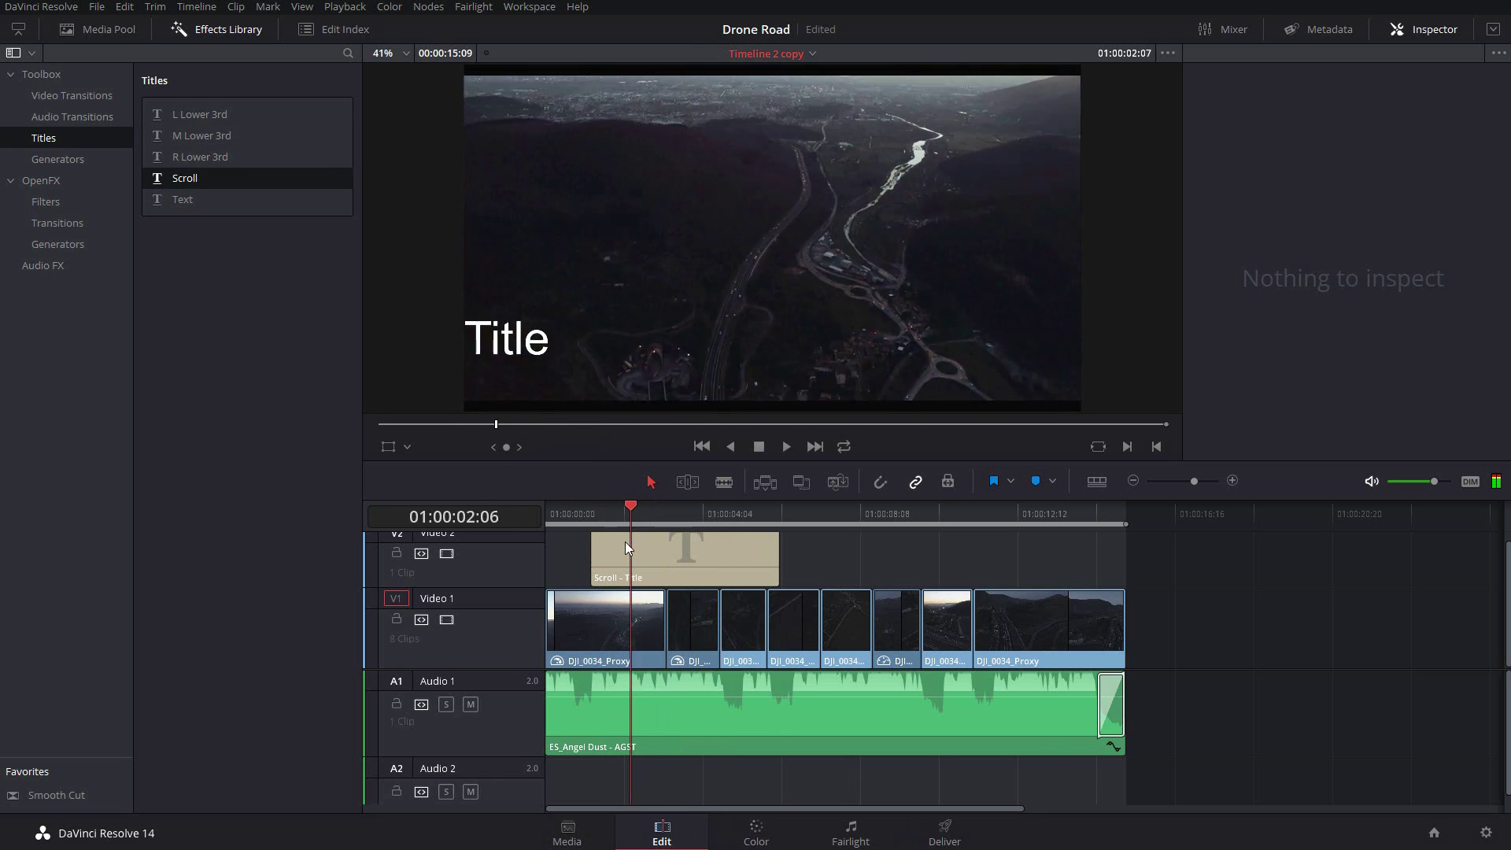
drag(703, 538, 614, 543)
Replace the Scroll title with a Text title on Video 2 and preview it.
key(ctrl+z)
click(197, 208)
drag(198, 211, 597, 541)
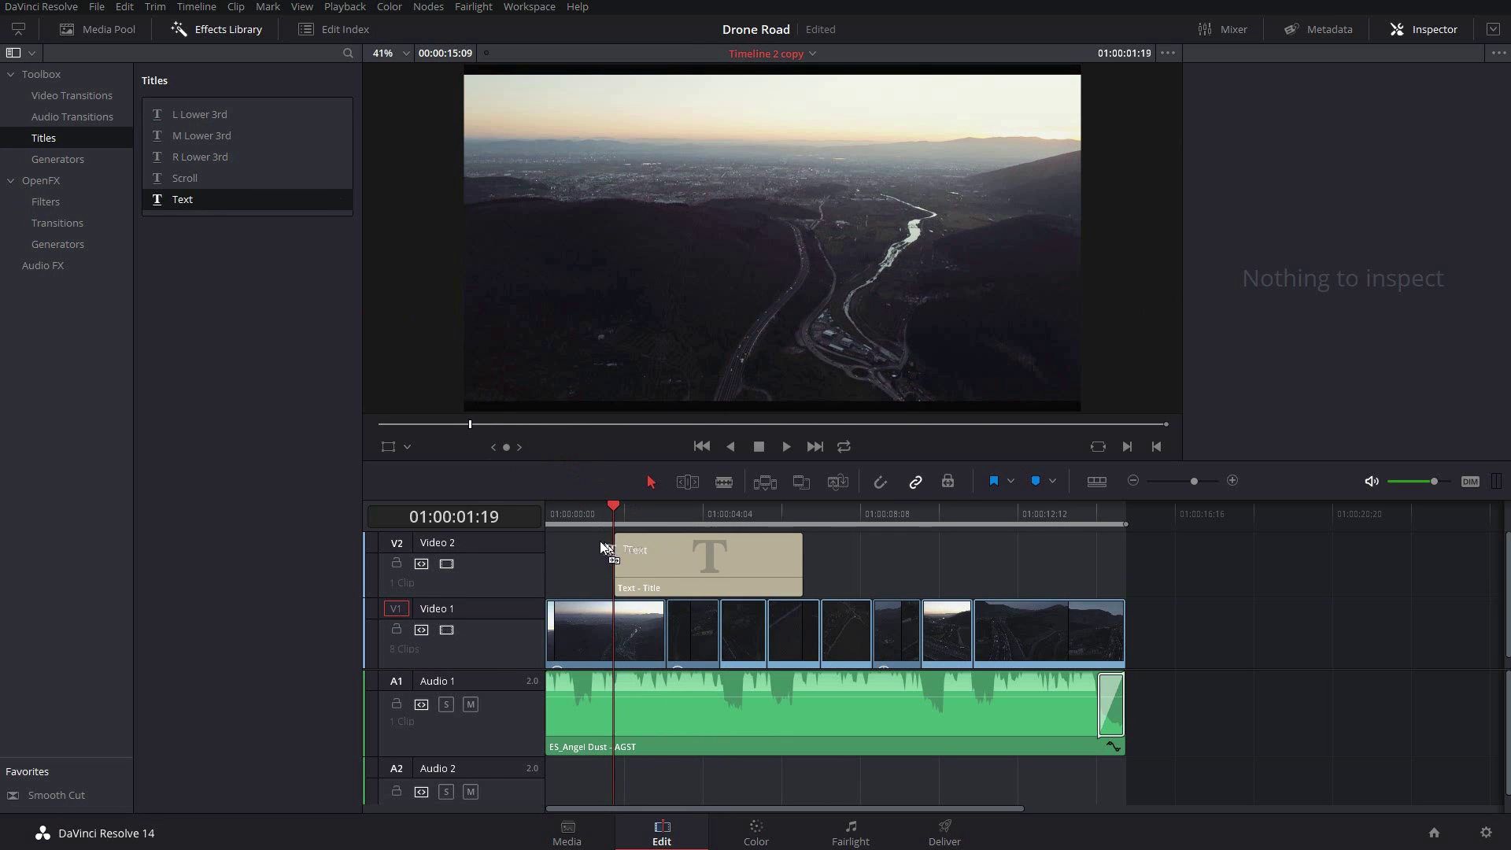
click(617, 511)
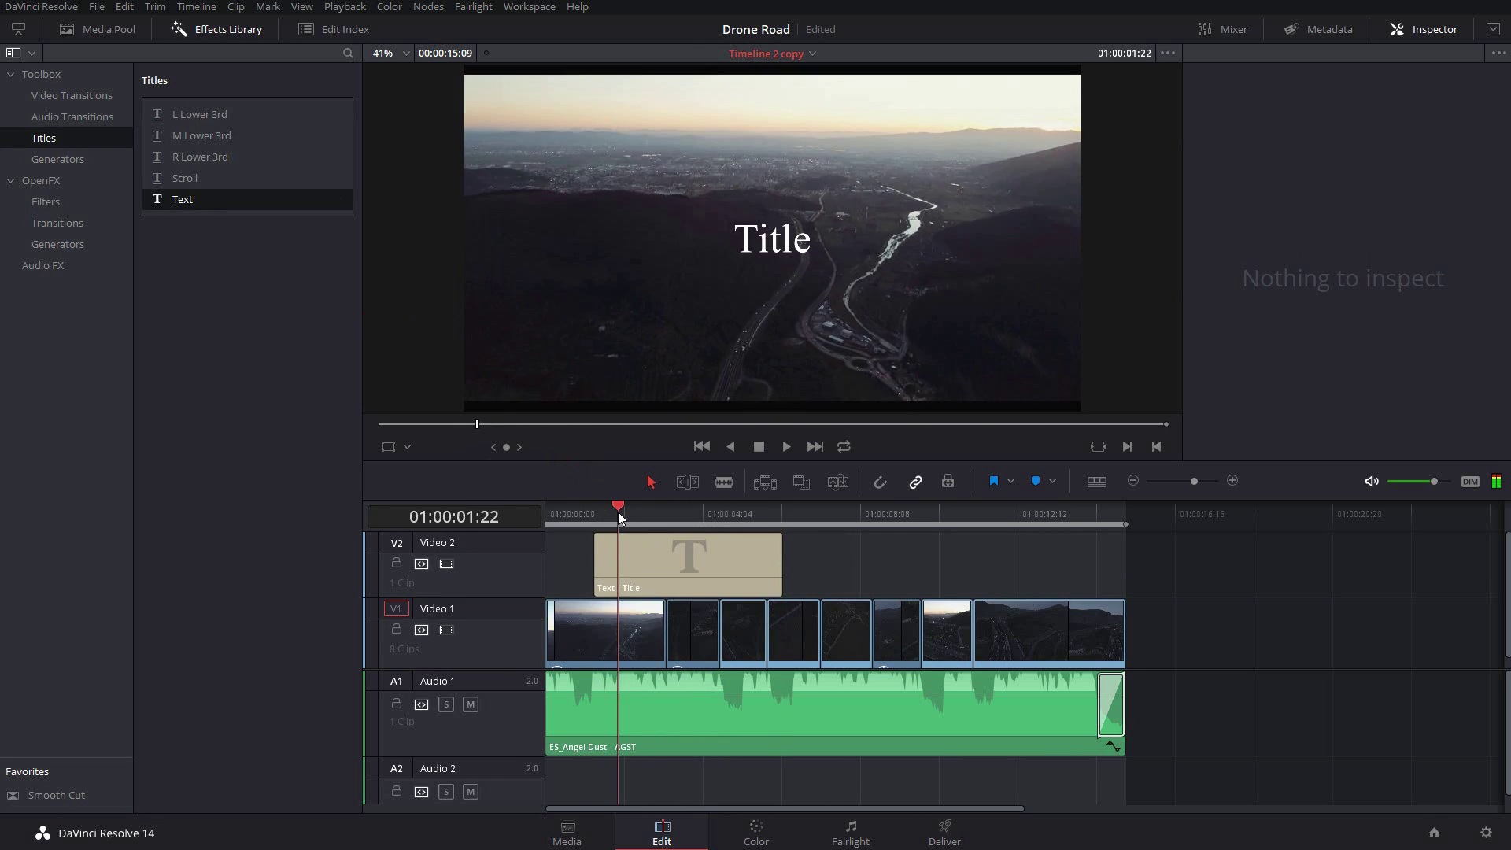
click(606, 516)
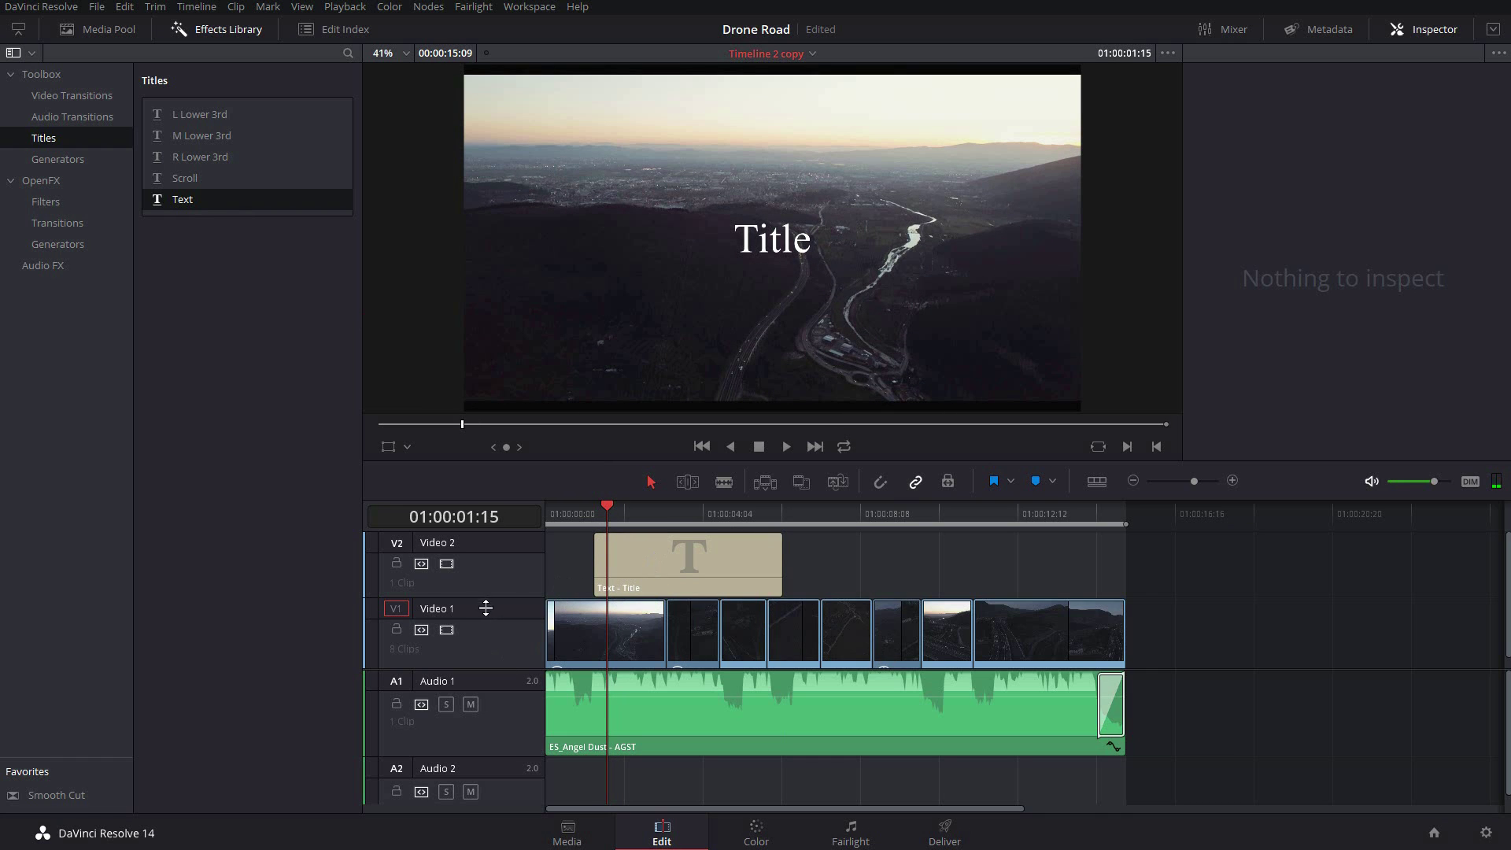
Resize the video tracks, trim the Text title shorter with snapping on, and play it back.
drag(486, 607, 517, 626)
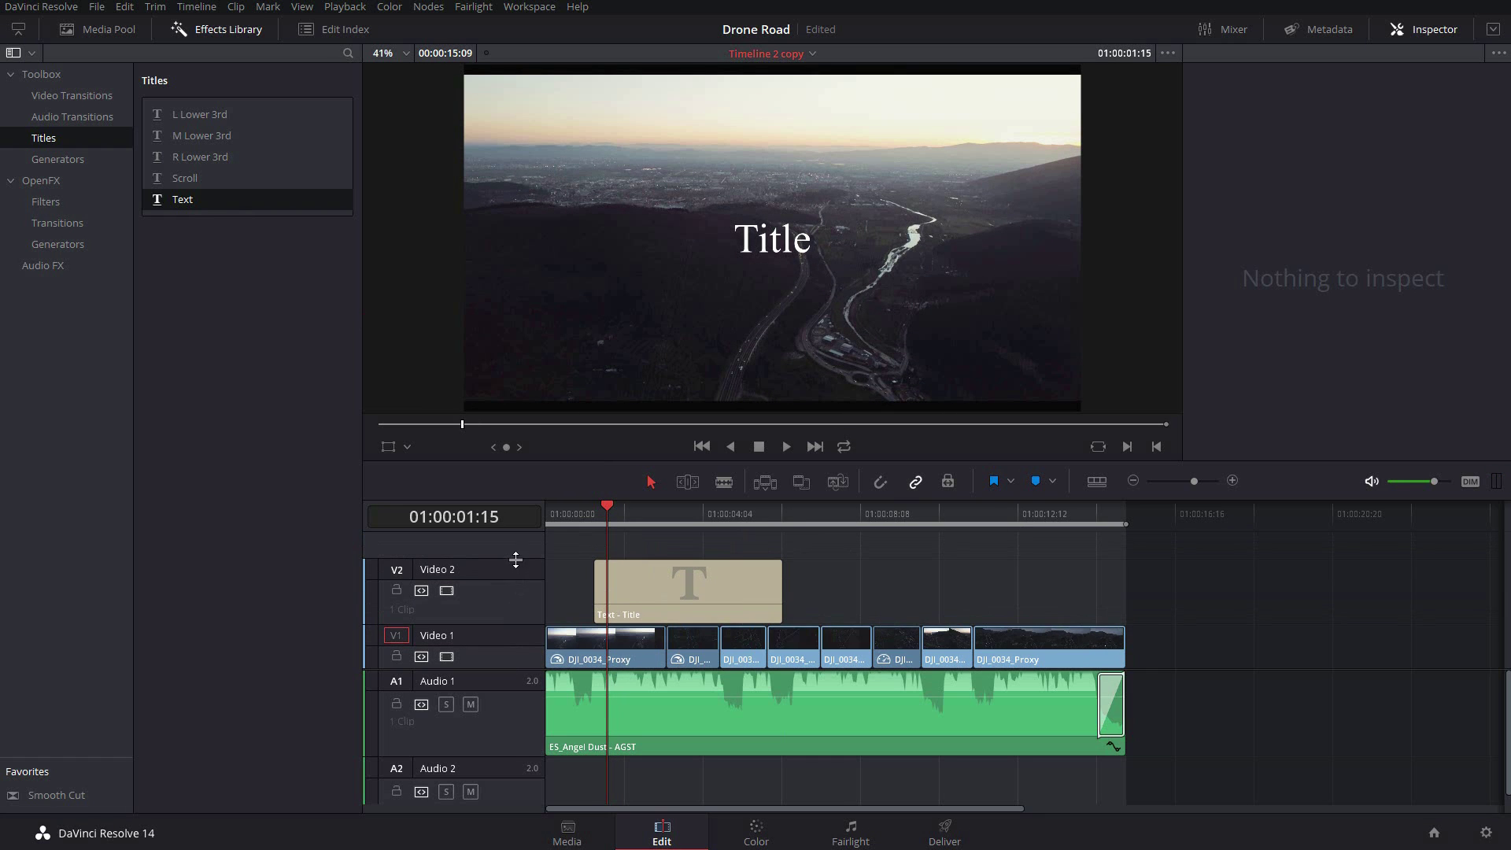
drag(516, 559, 521, 554)
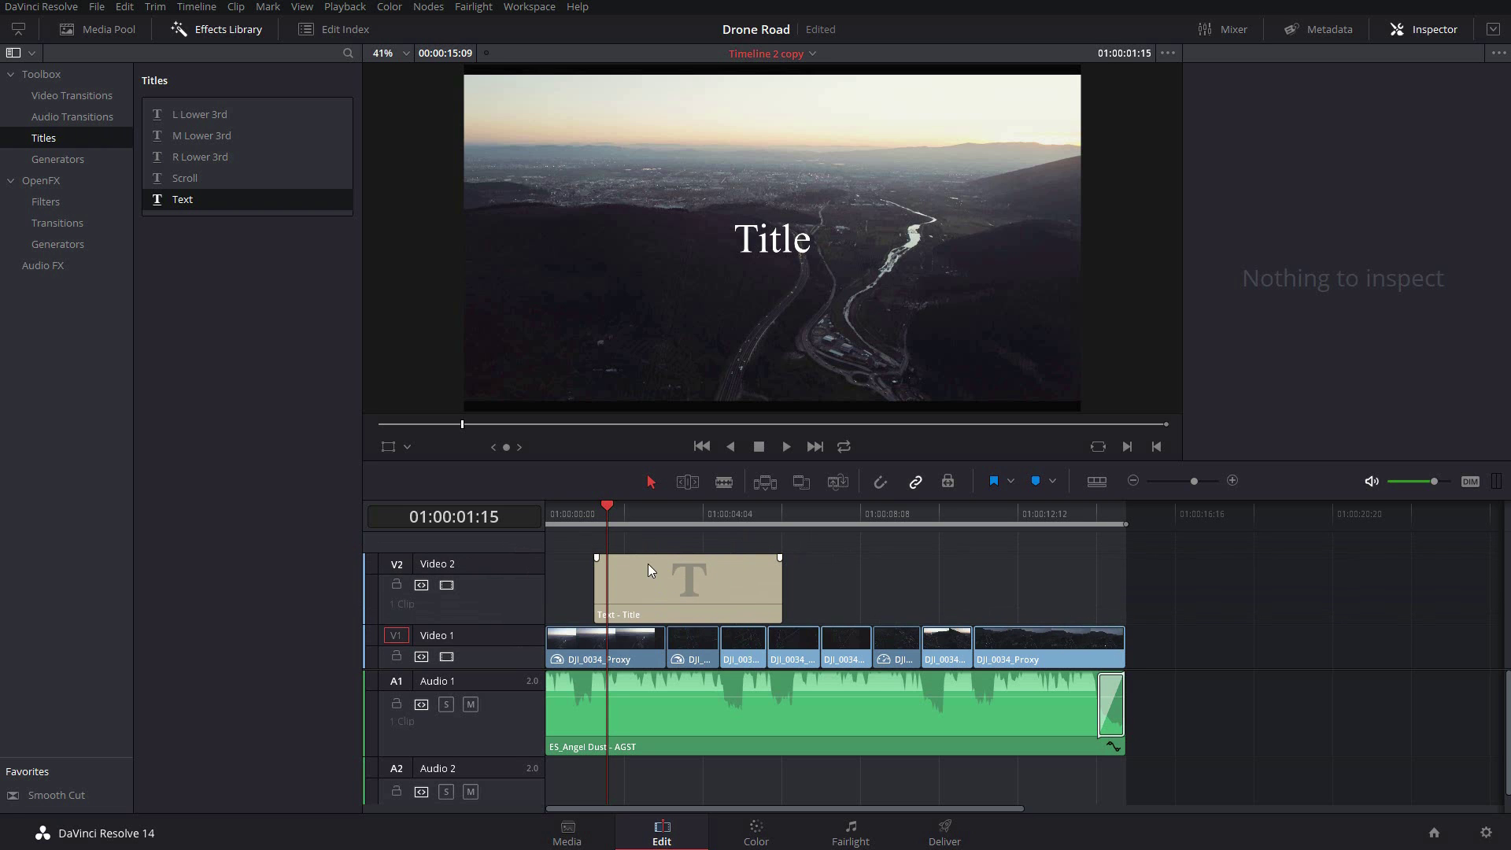
drag(618, 514, 626, 513)
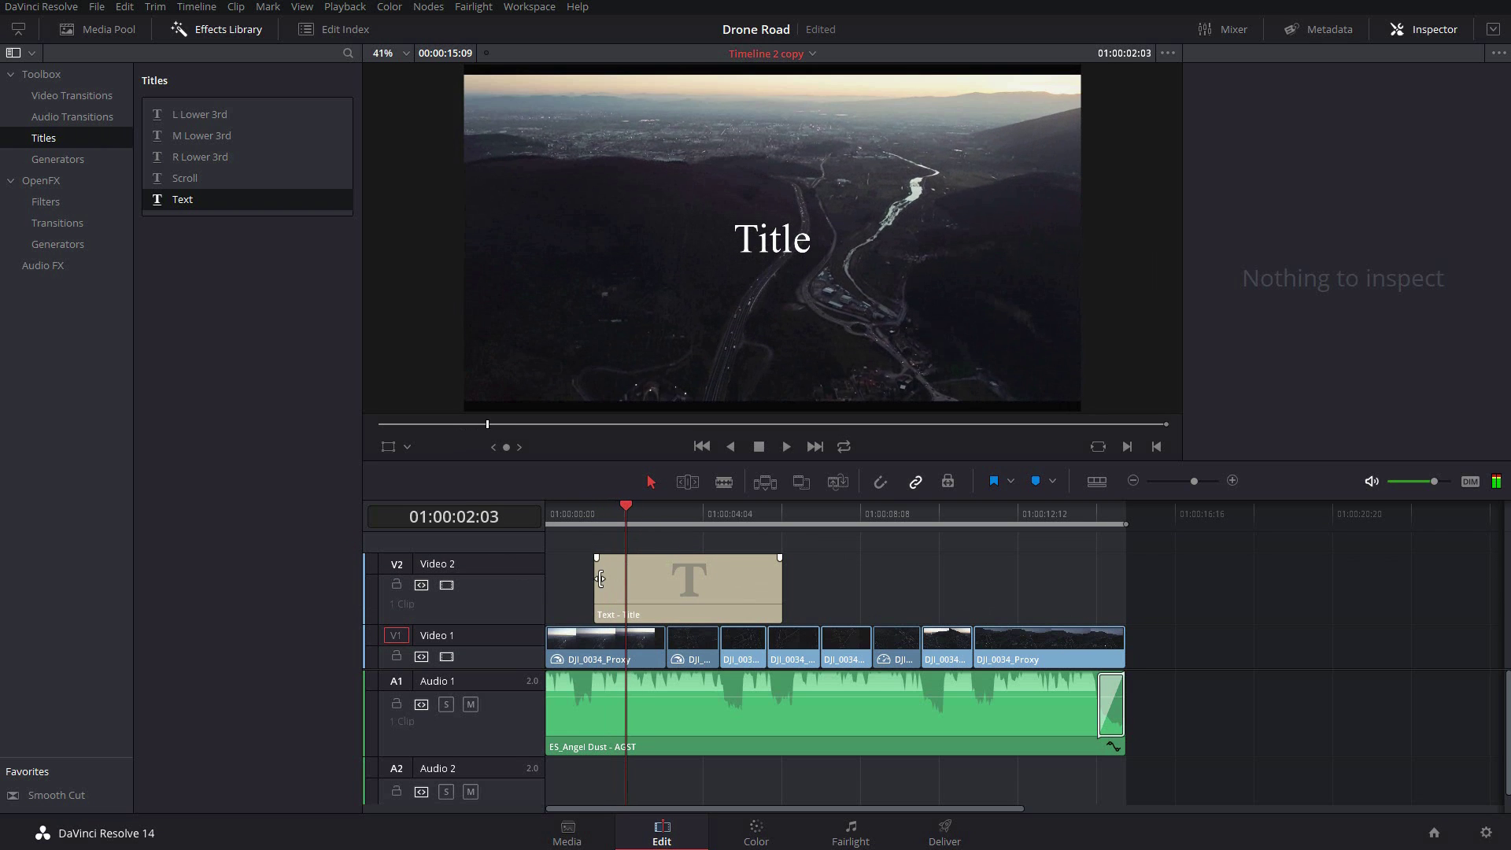
drag(595, 575, 573, 573)
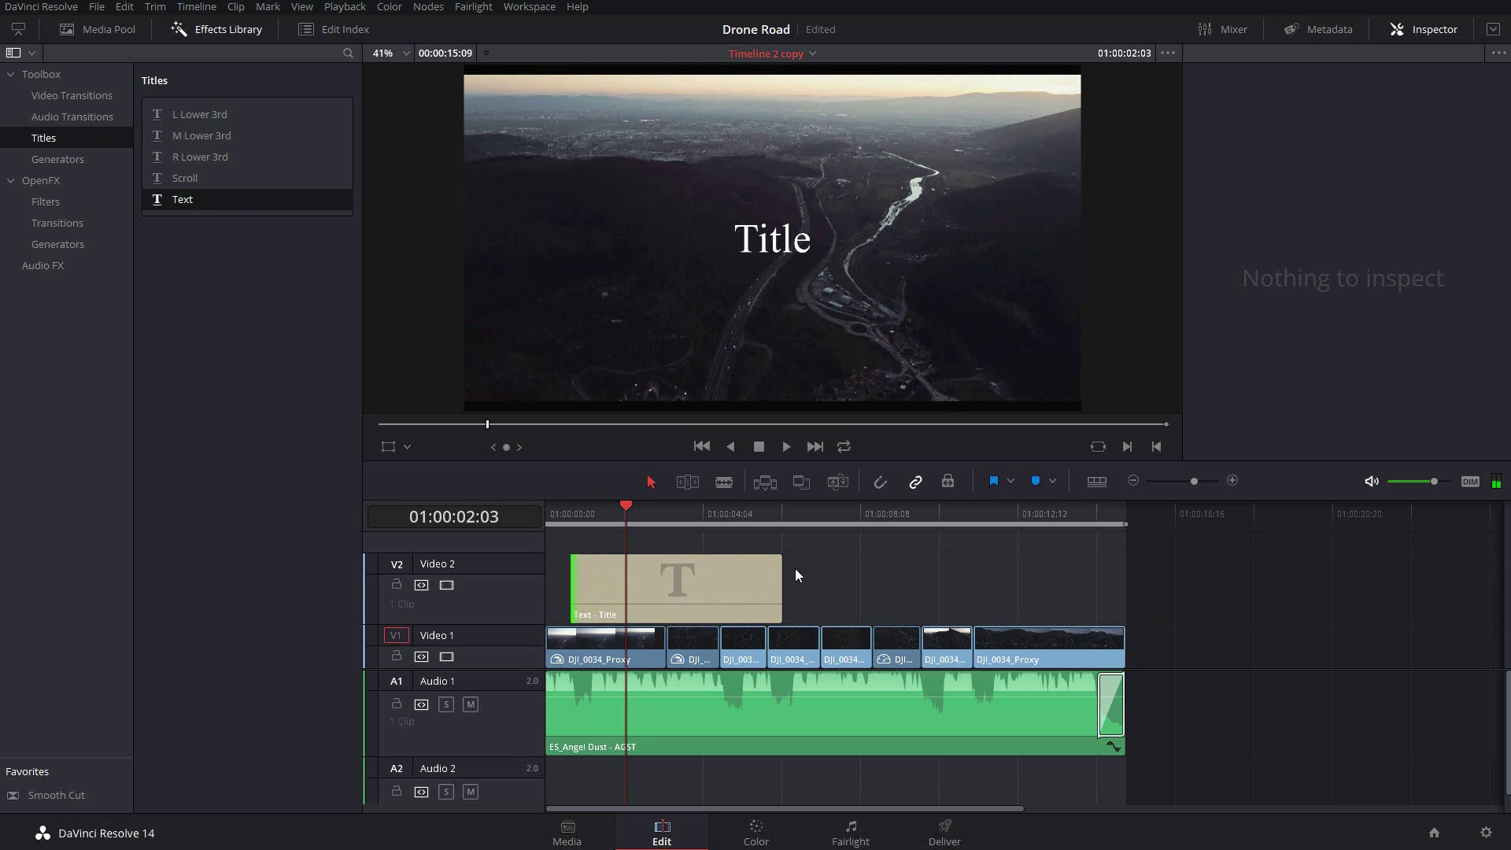
mouse_move(780, 576)
mouse_down()
mouse_move(659, 577)
mouse_move(684, 576)
mouse_move(684, 595)
mouse_up()
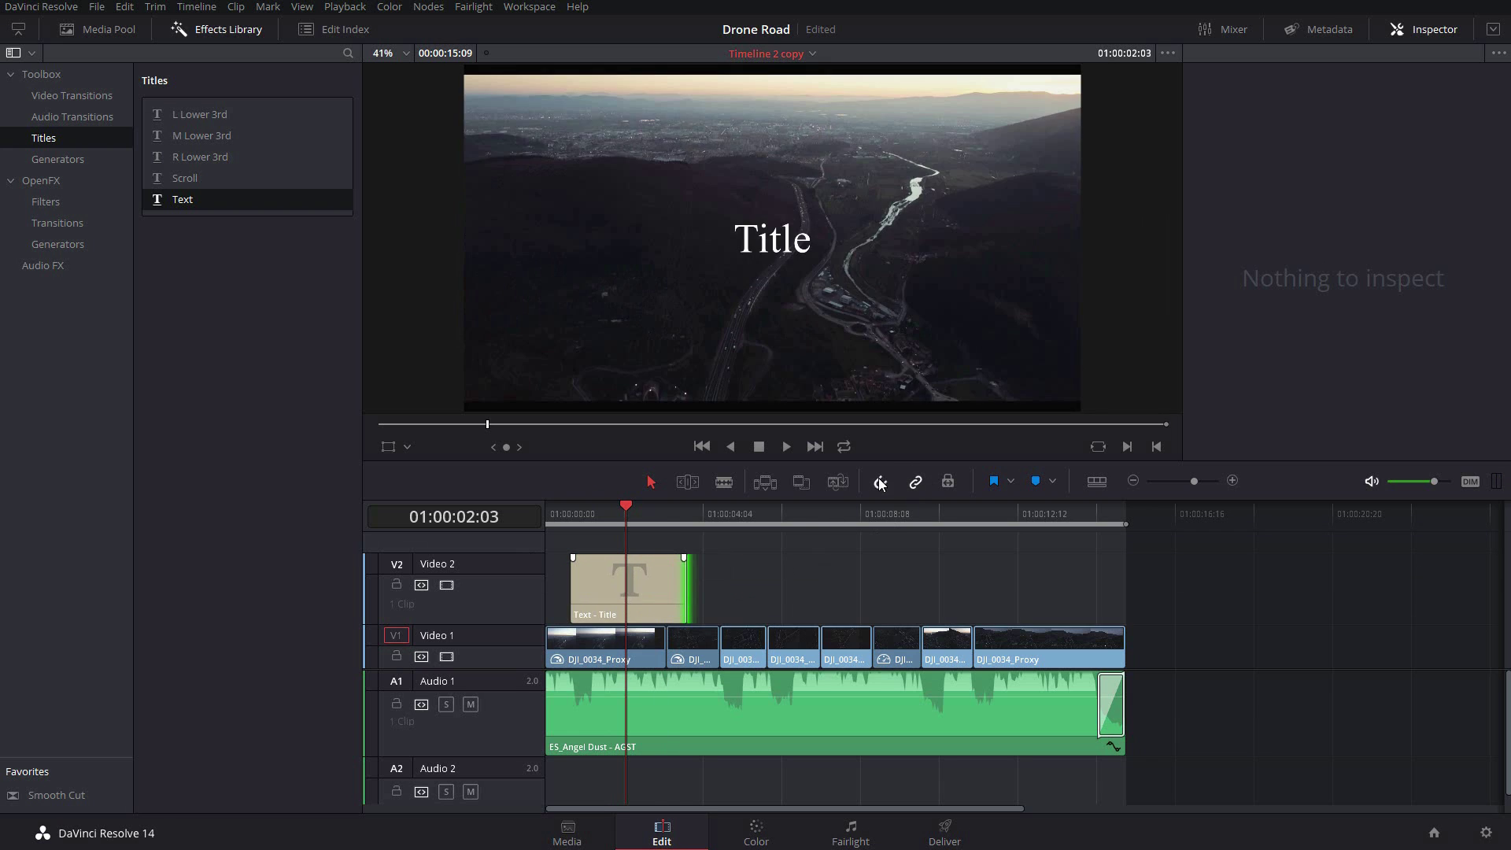
drag(684, 590, 661, 594)
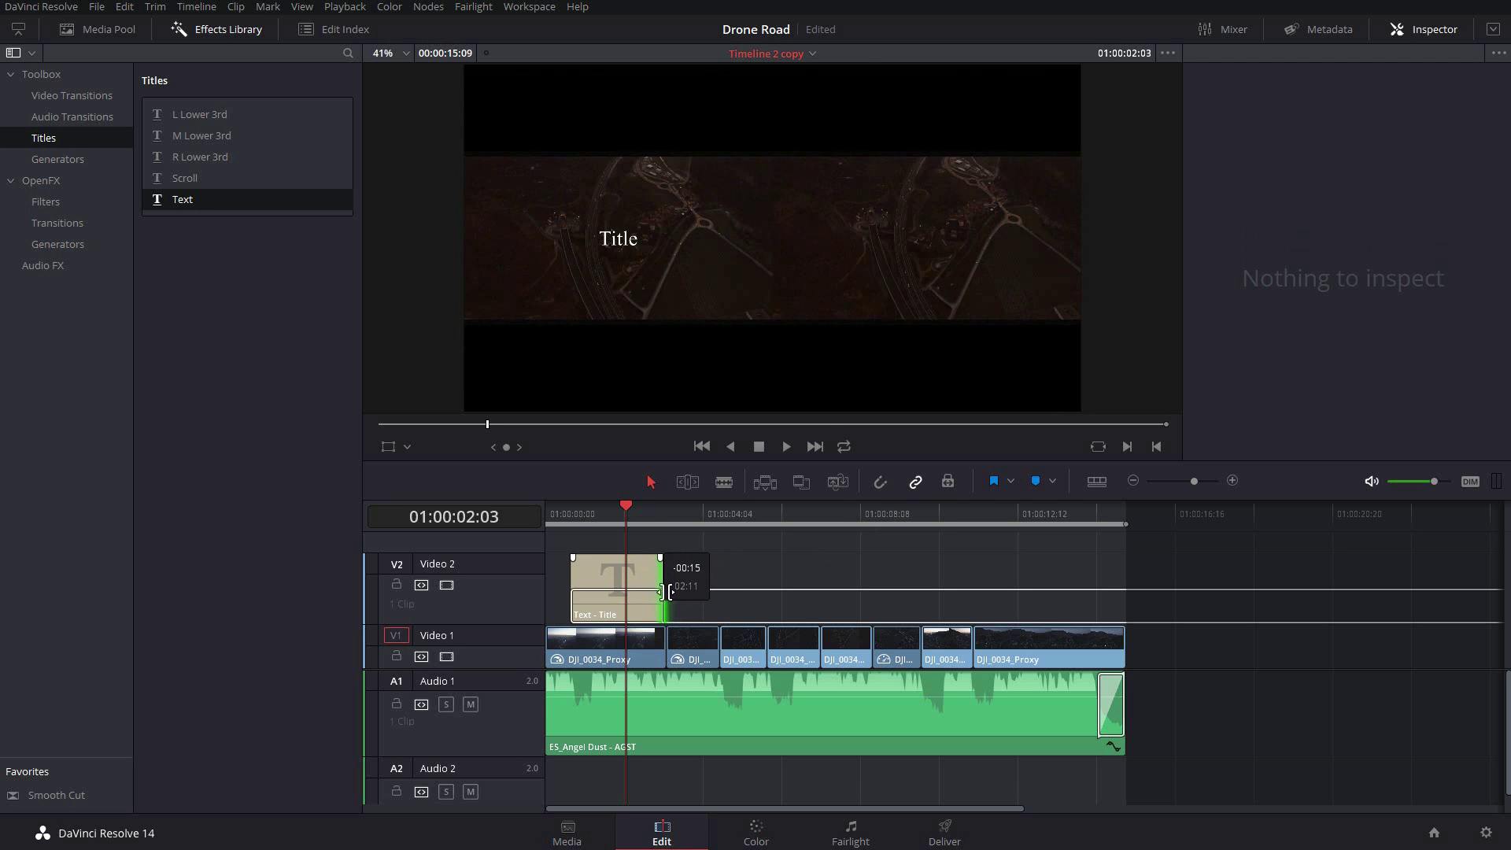
click(880, 481)
mouse_move(668, 596)
mouse_down()
mouse_move(763, 590)
mouse_move(663, 589)
mouse_up()
key(space)
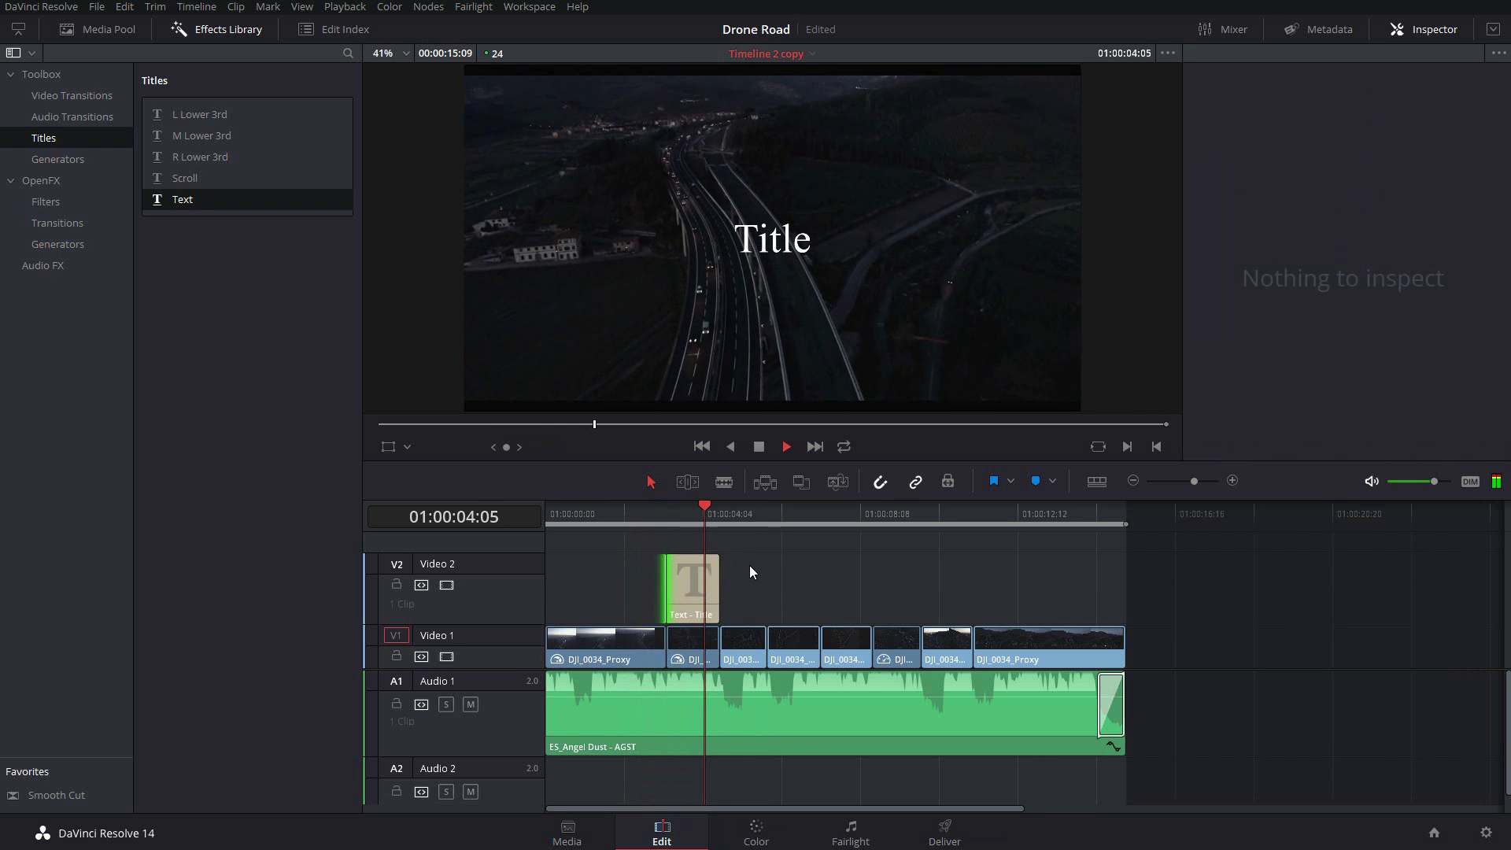
Stop playback and select the title clip to edit its properties in the Inspector.
click(665, 510)
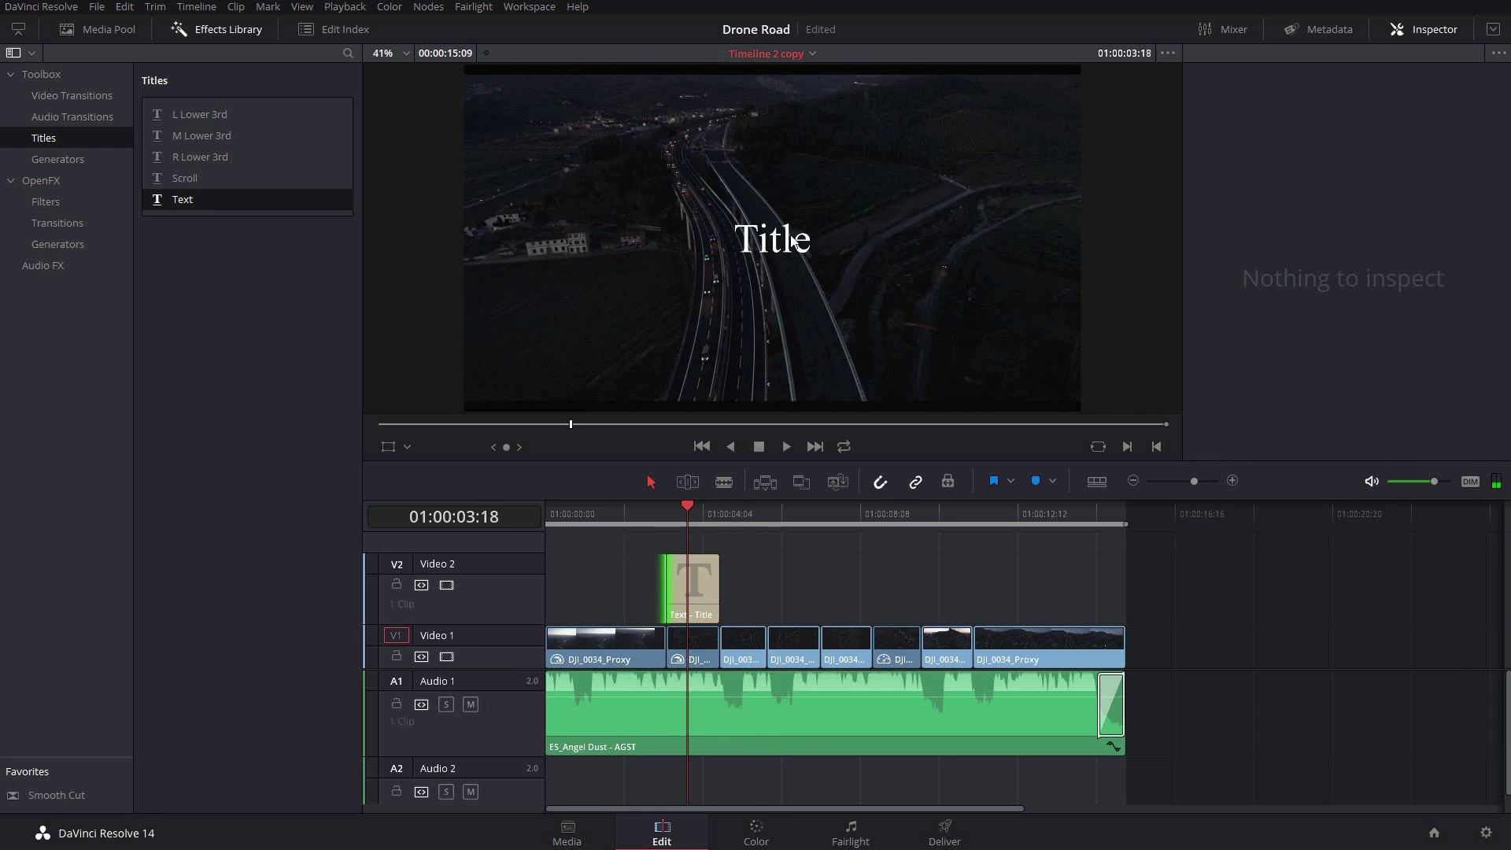
click(703, 580)
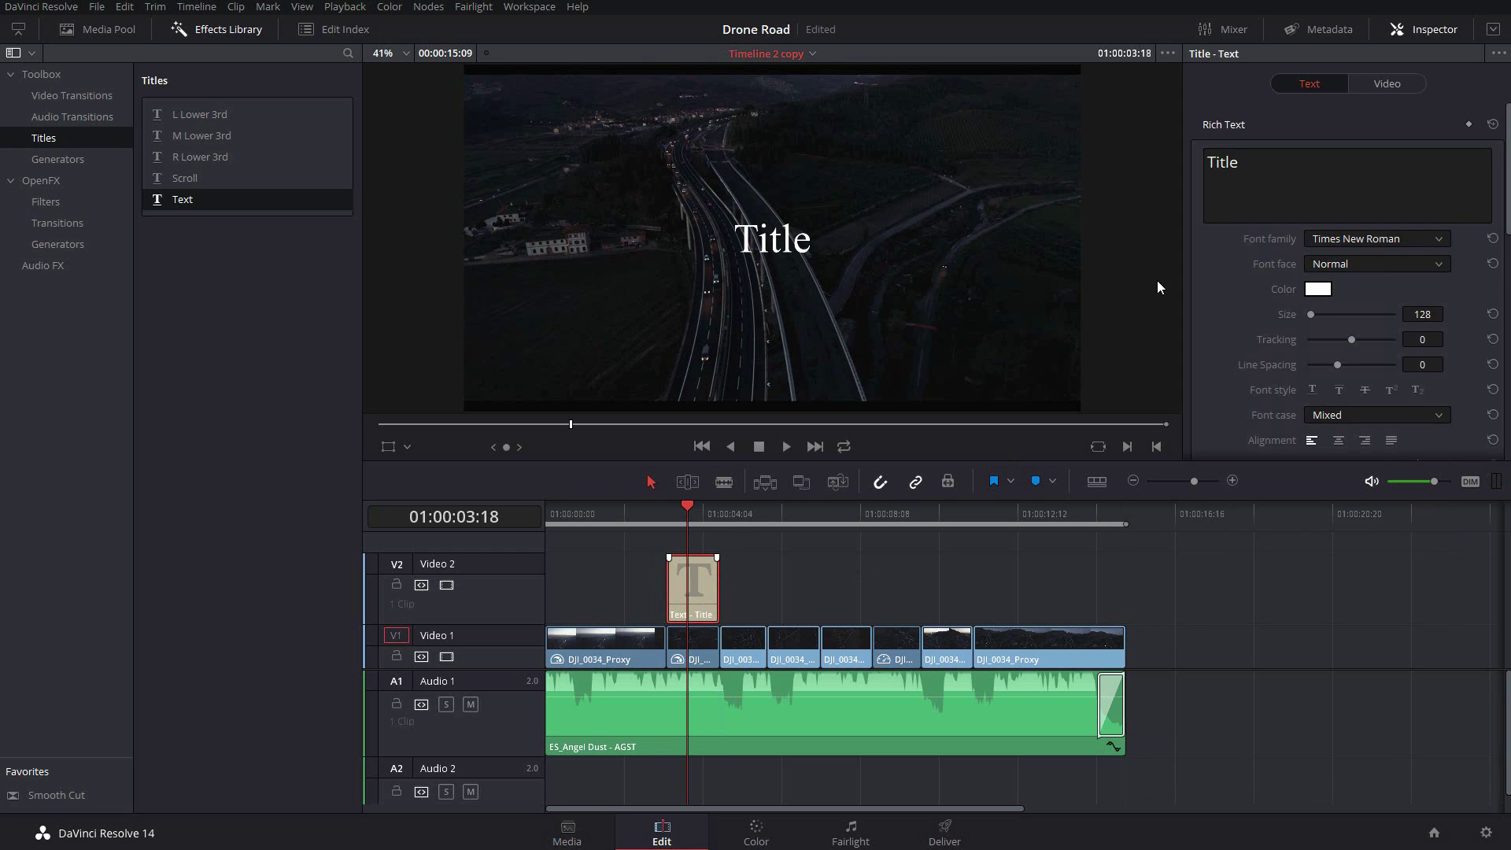
ctrl+click(705, 602)
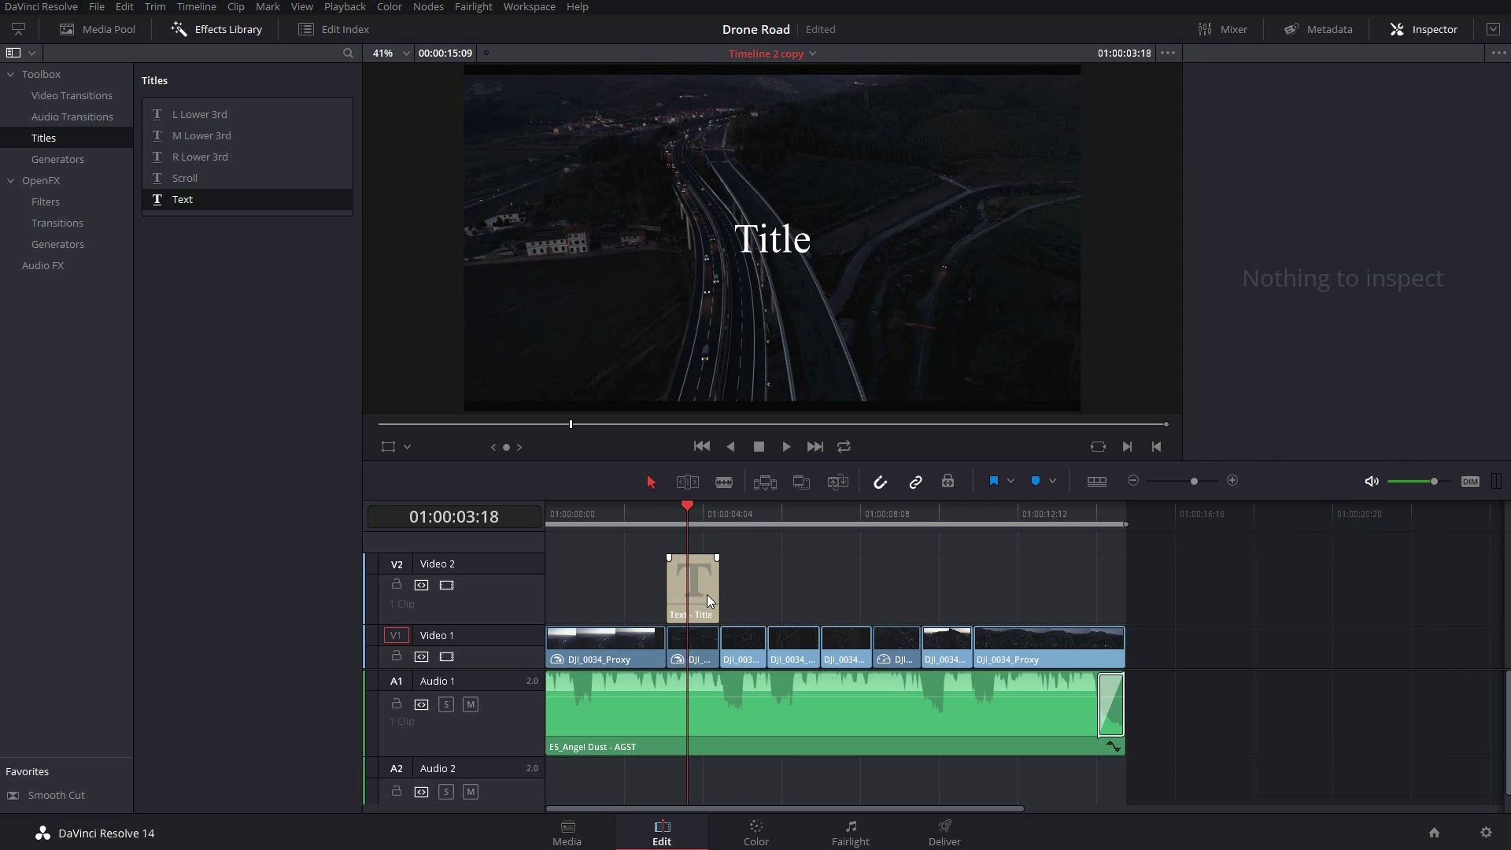
click(706, 594)
click(1433, 37)
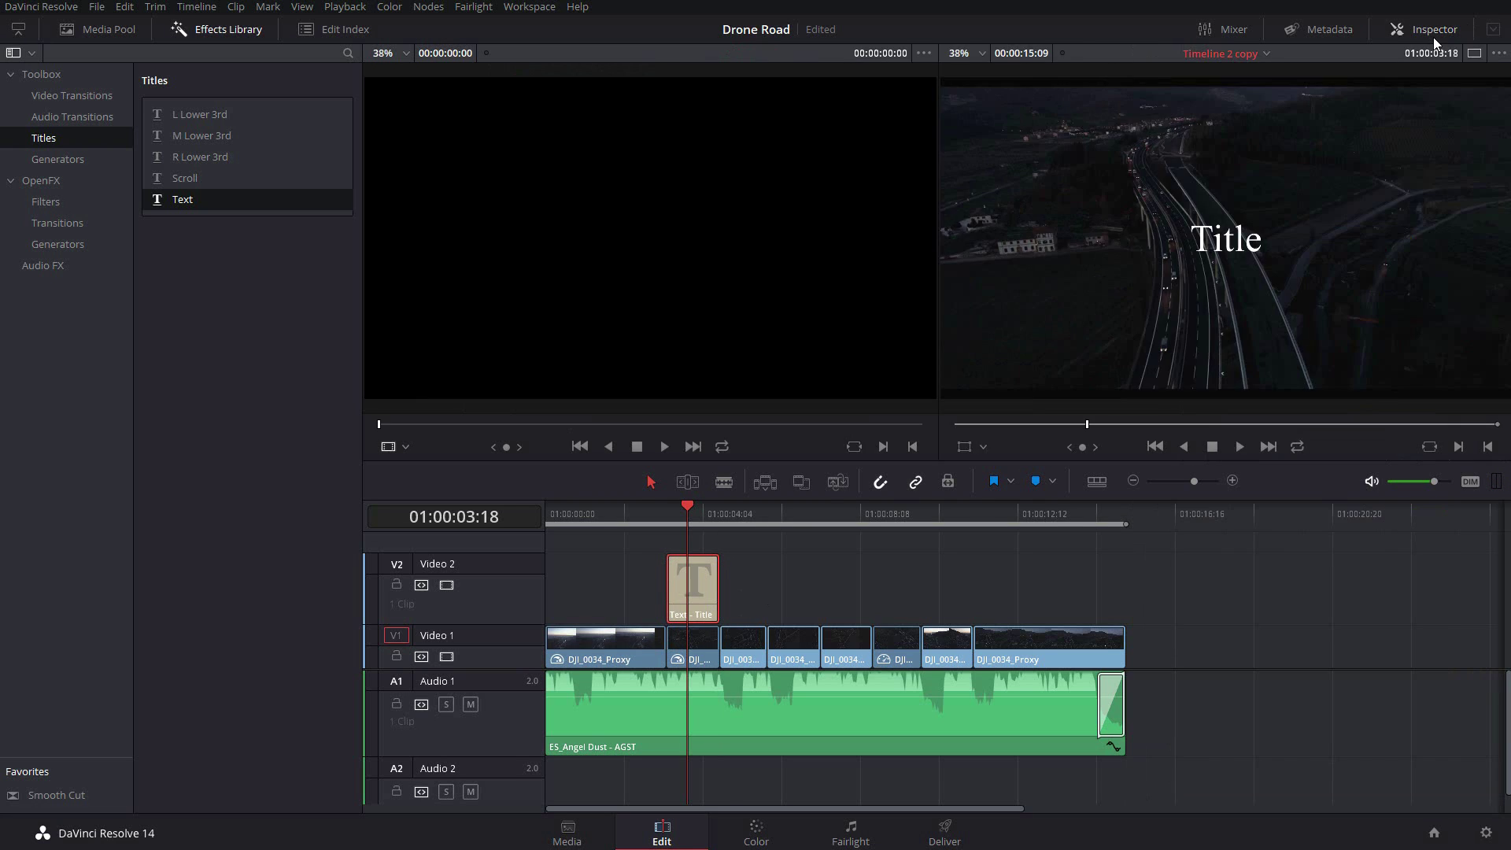
click(1433, 36)
click(1433, 36)
click(1434, 36)
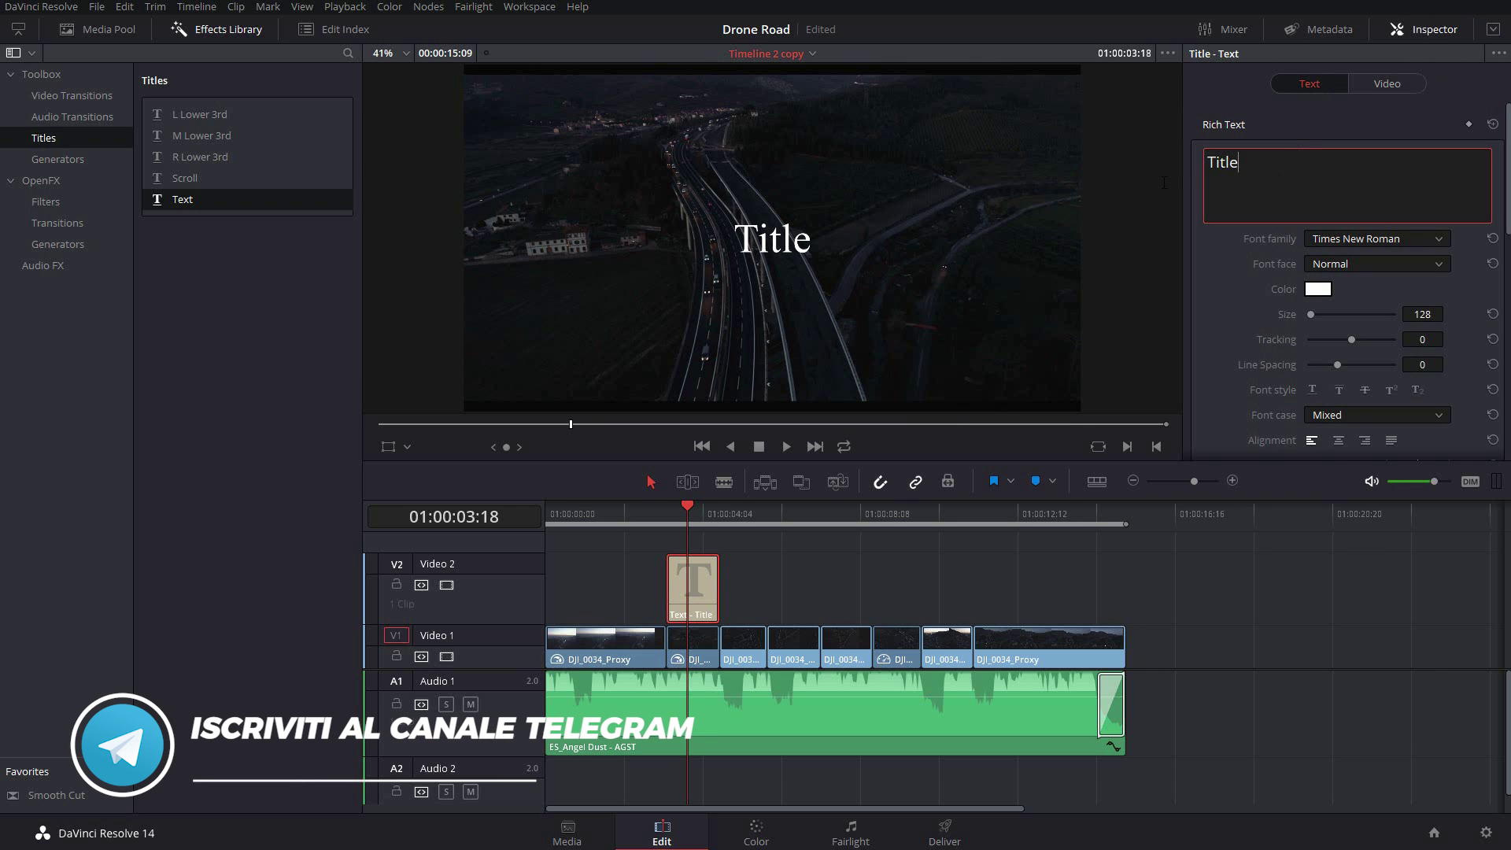
Change the text to THE LONG ROAD in SIDEKICK Bold Italic at size 150.
triple_click(1276, 181)
key(BackSpace)
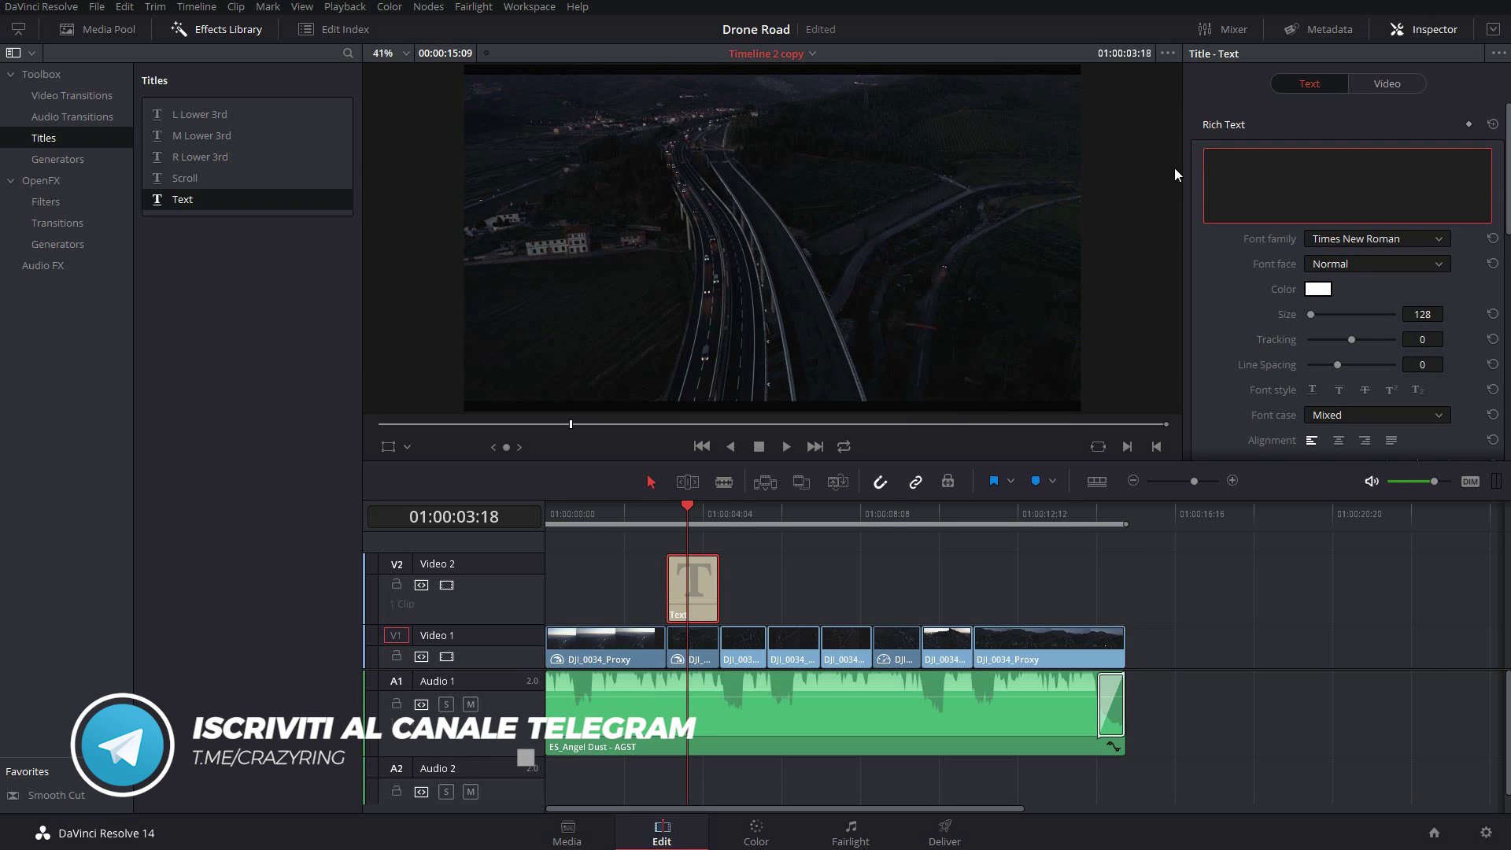
text(THE LONG ROA)
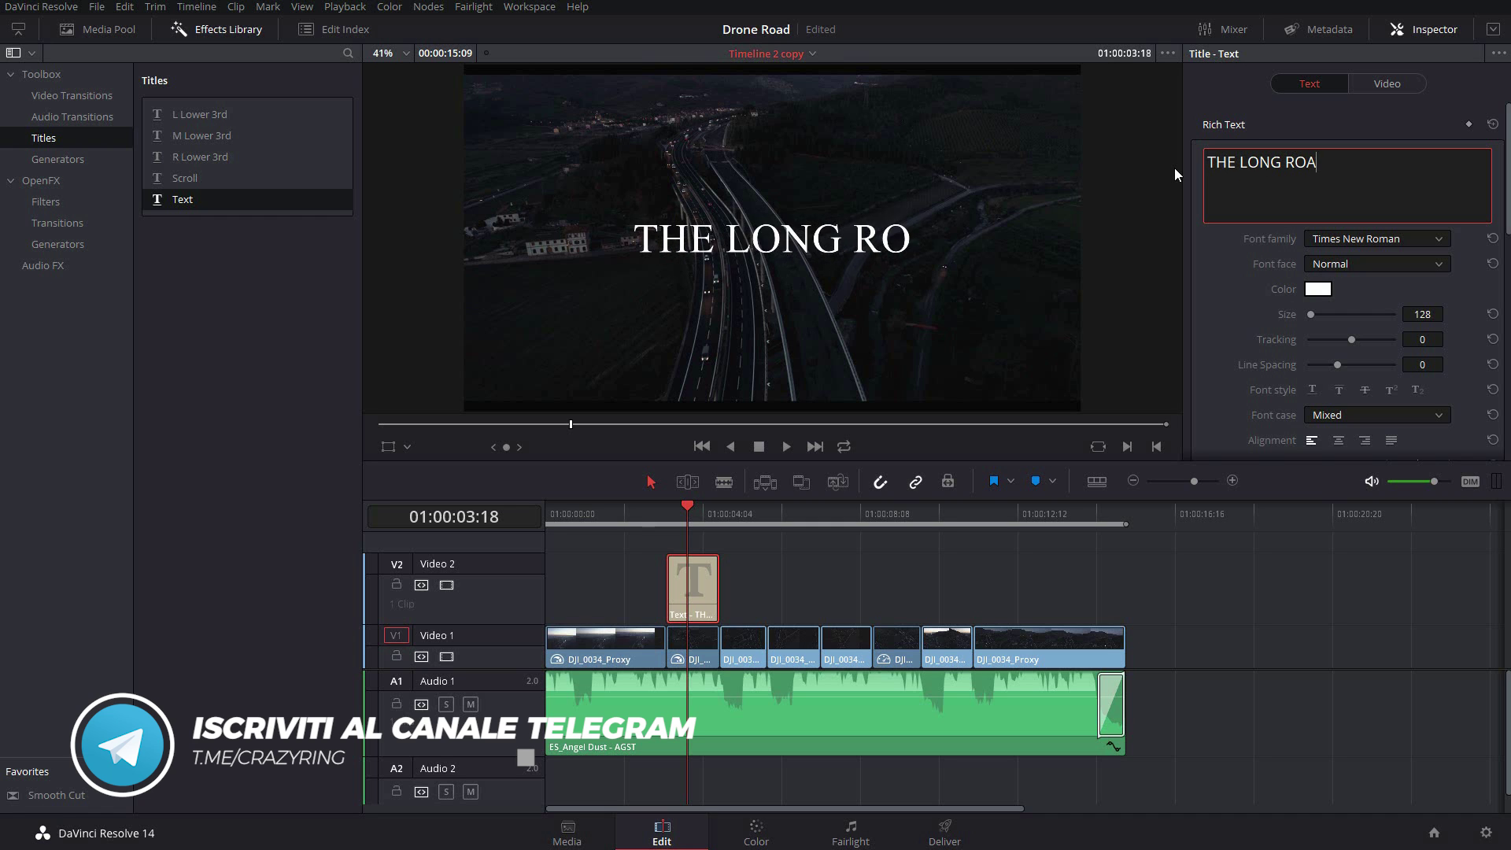
text(D)
click(1445, 237)
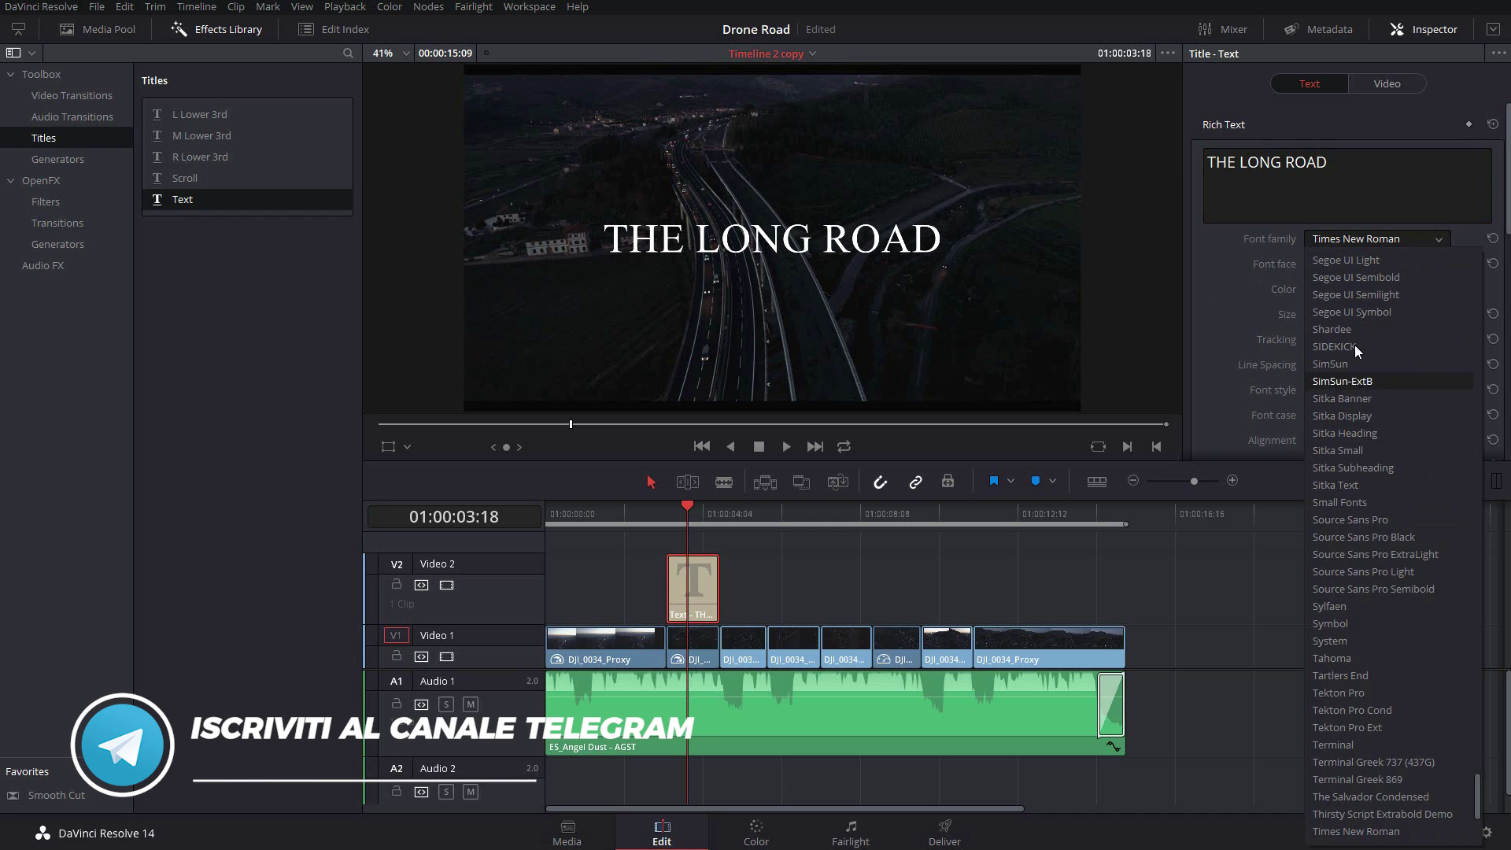
click(1352, 346)
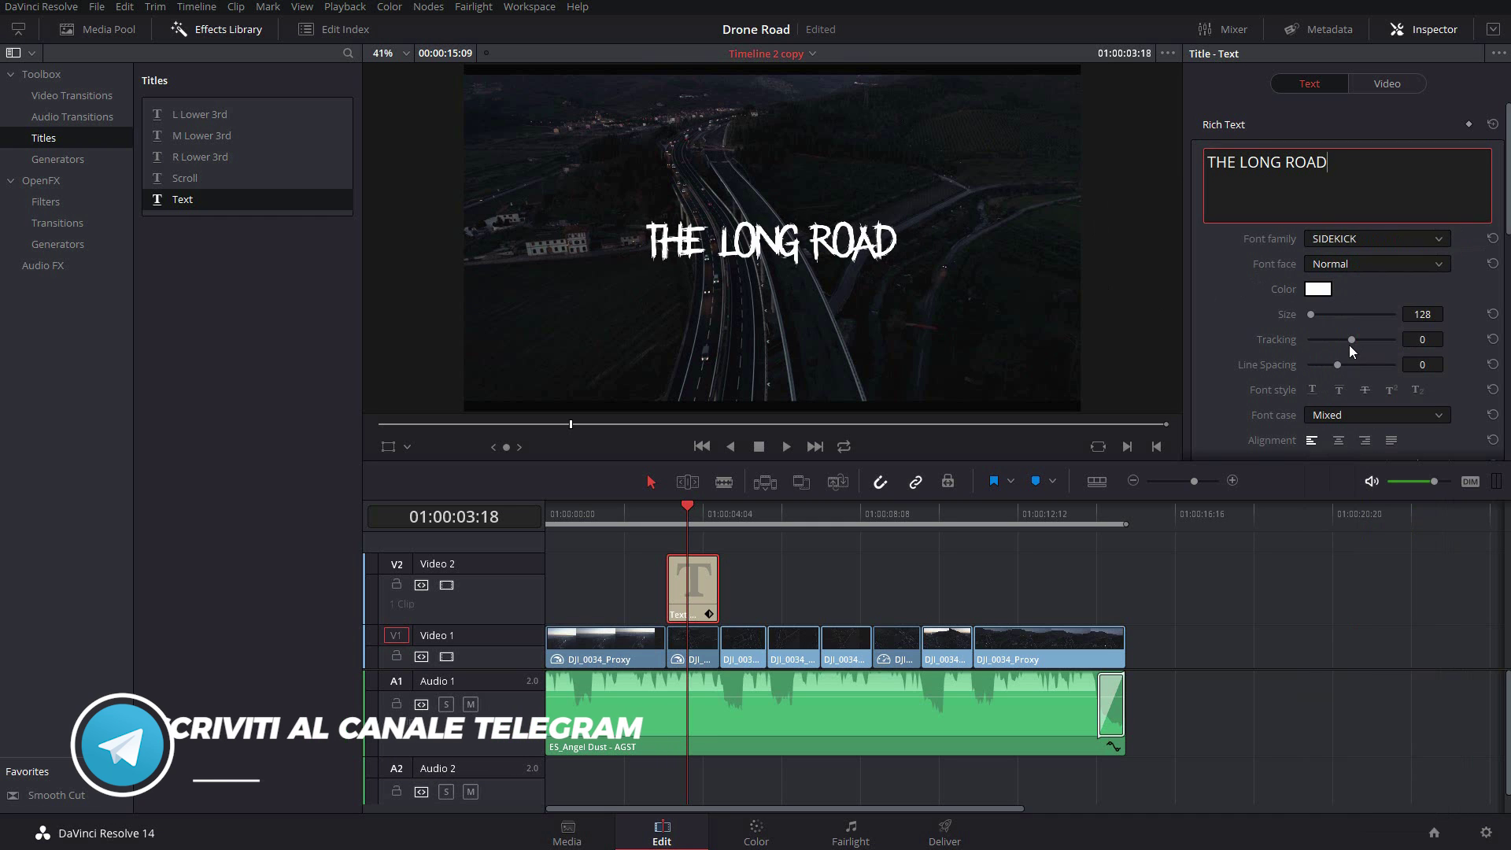
click(1335, 261)
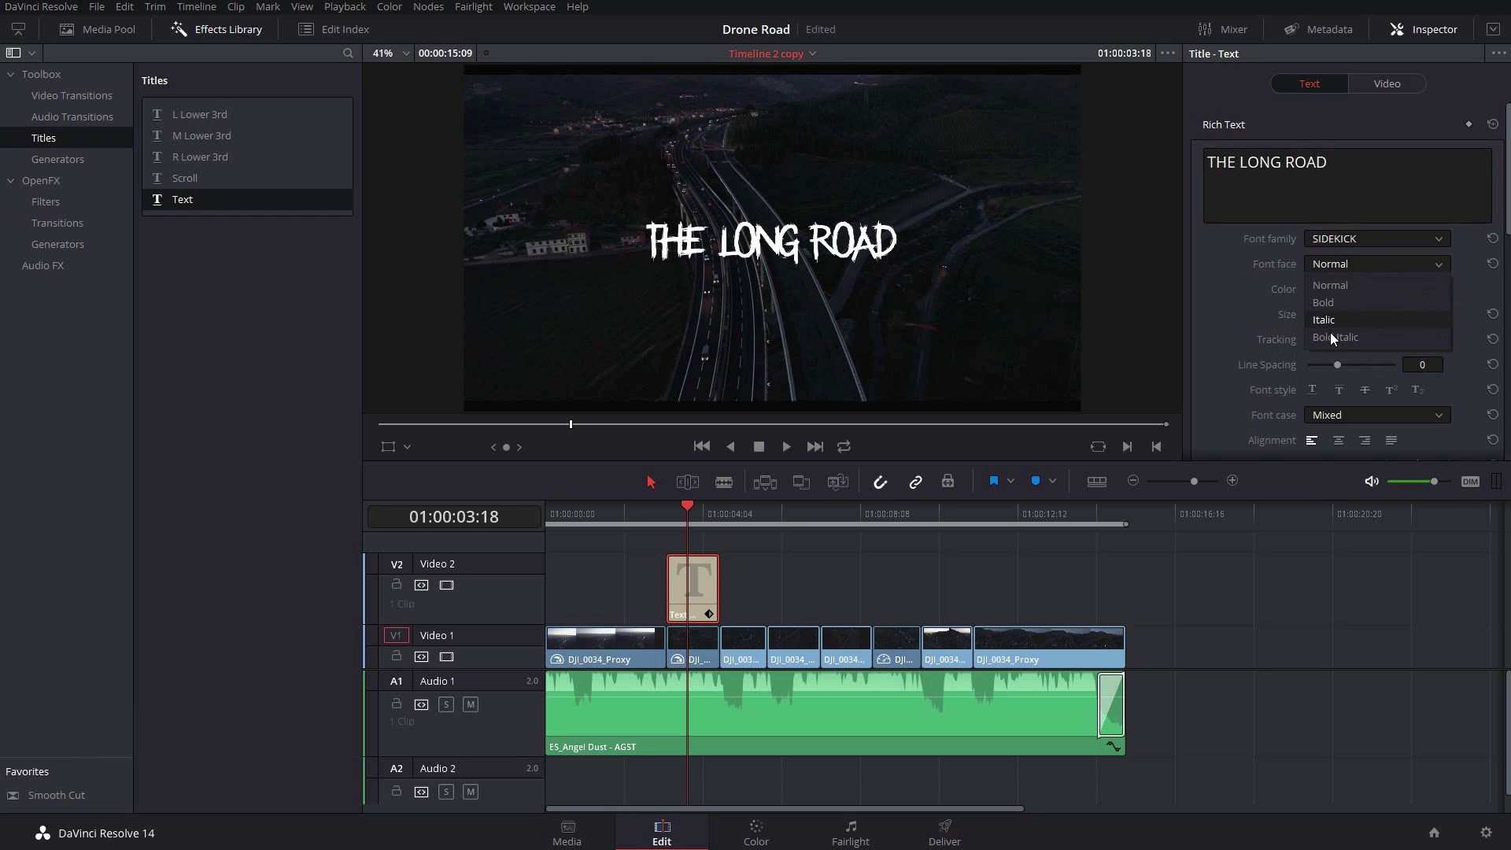
click(1365, 337)
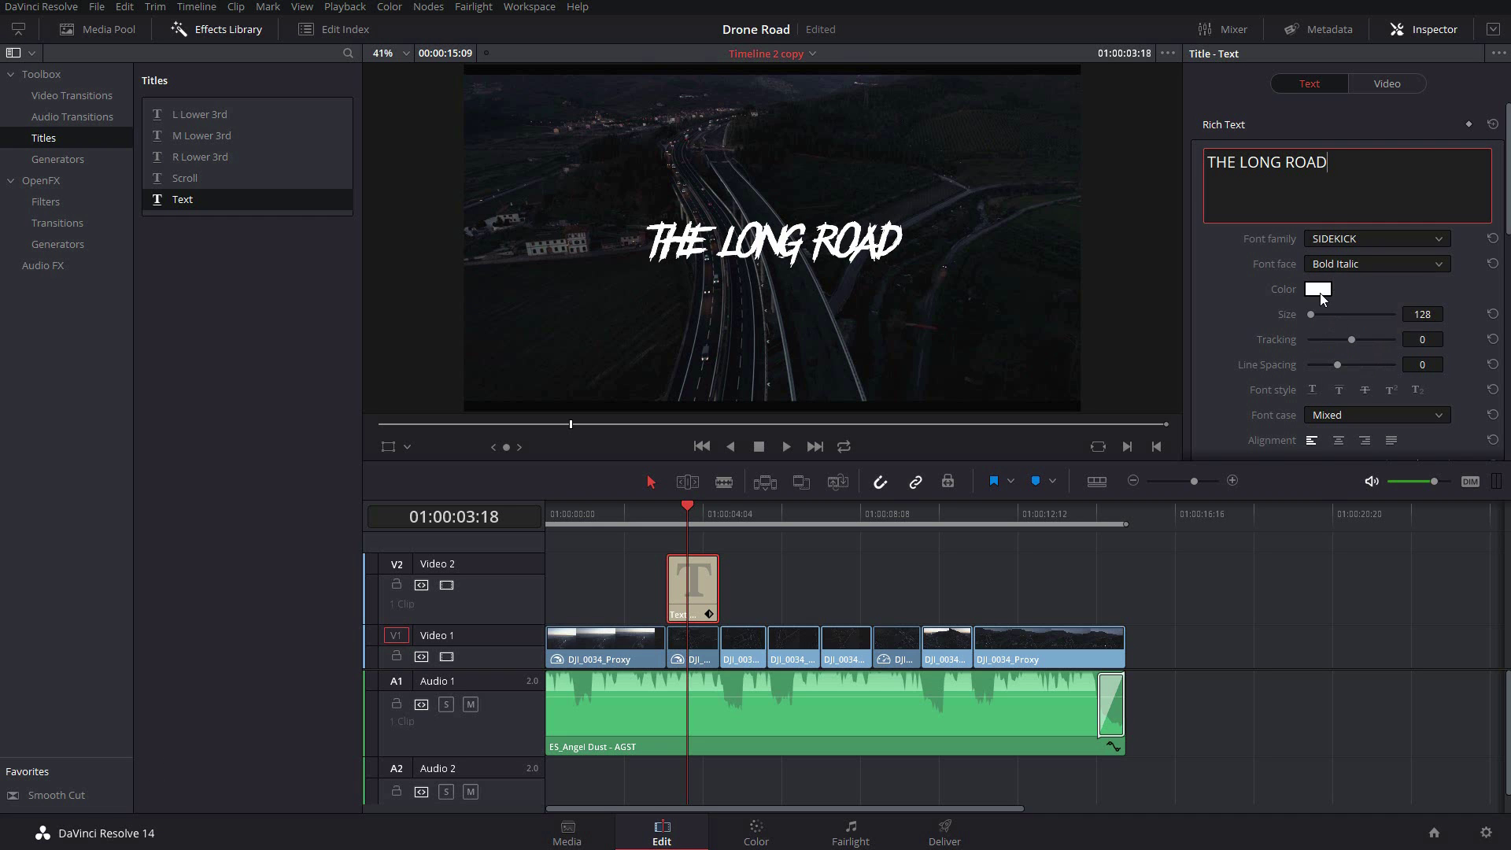
drag(1311, 314, 1378, 337)
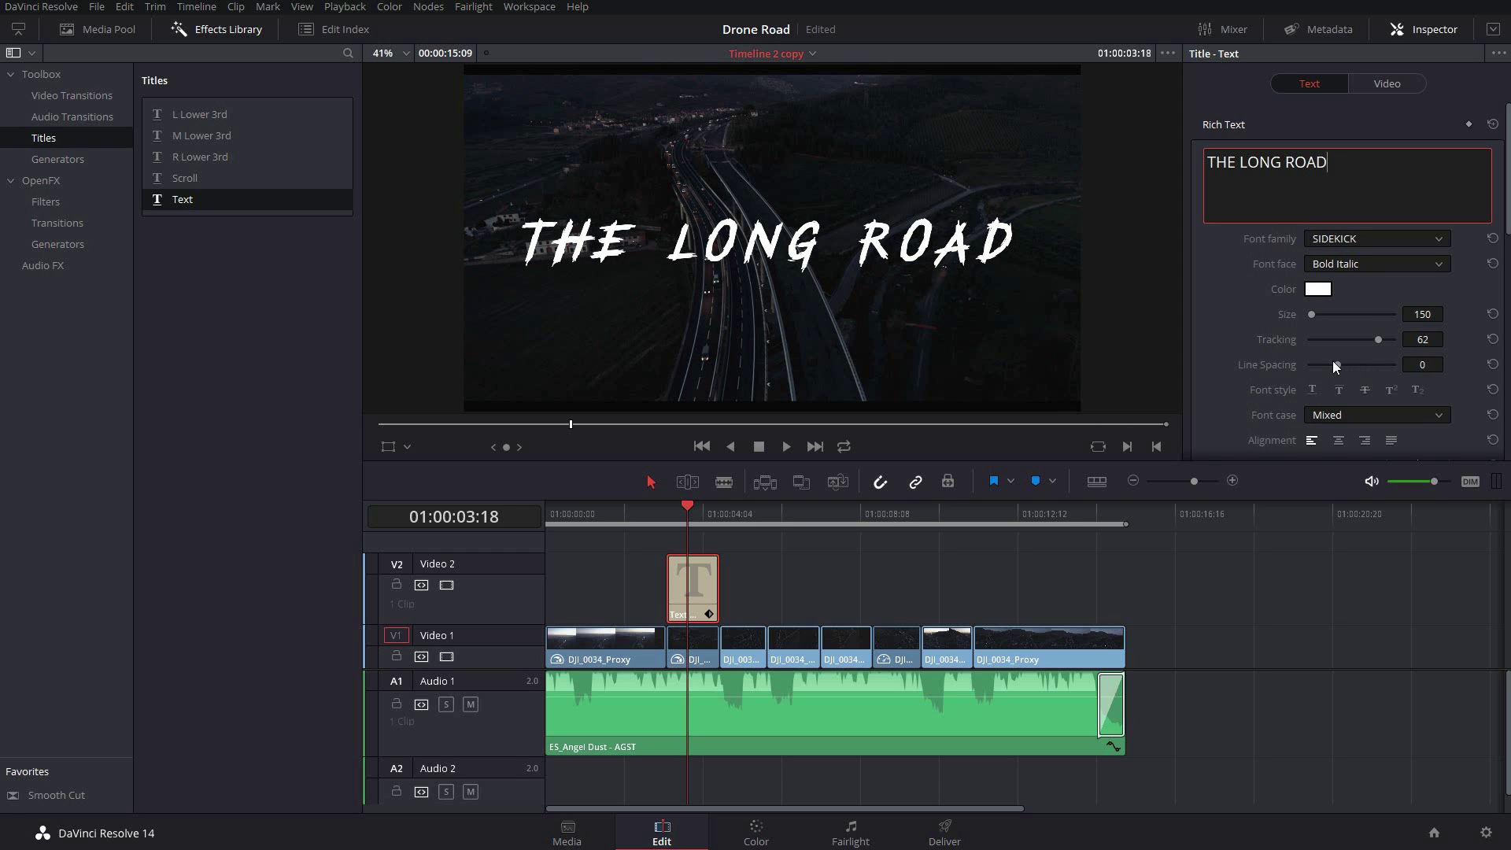
Test a two-line title with tighter line spacing, then reset the spacing to zero.
click(1284, 162)
key(Return)
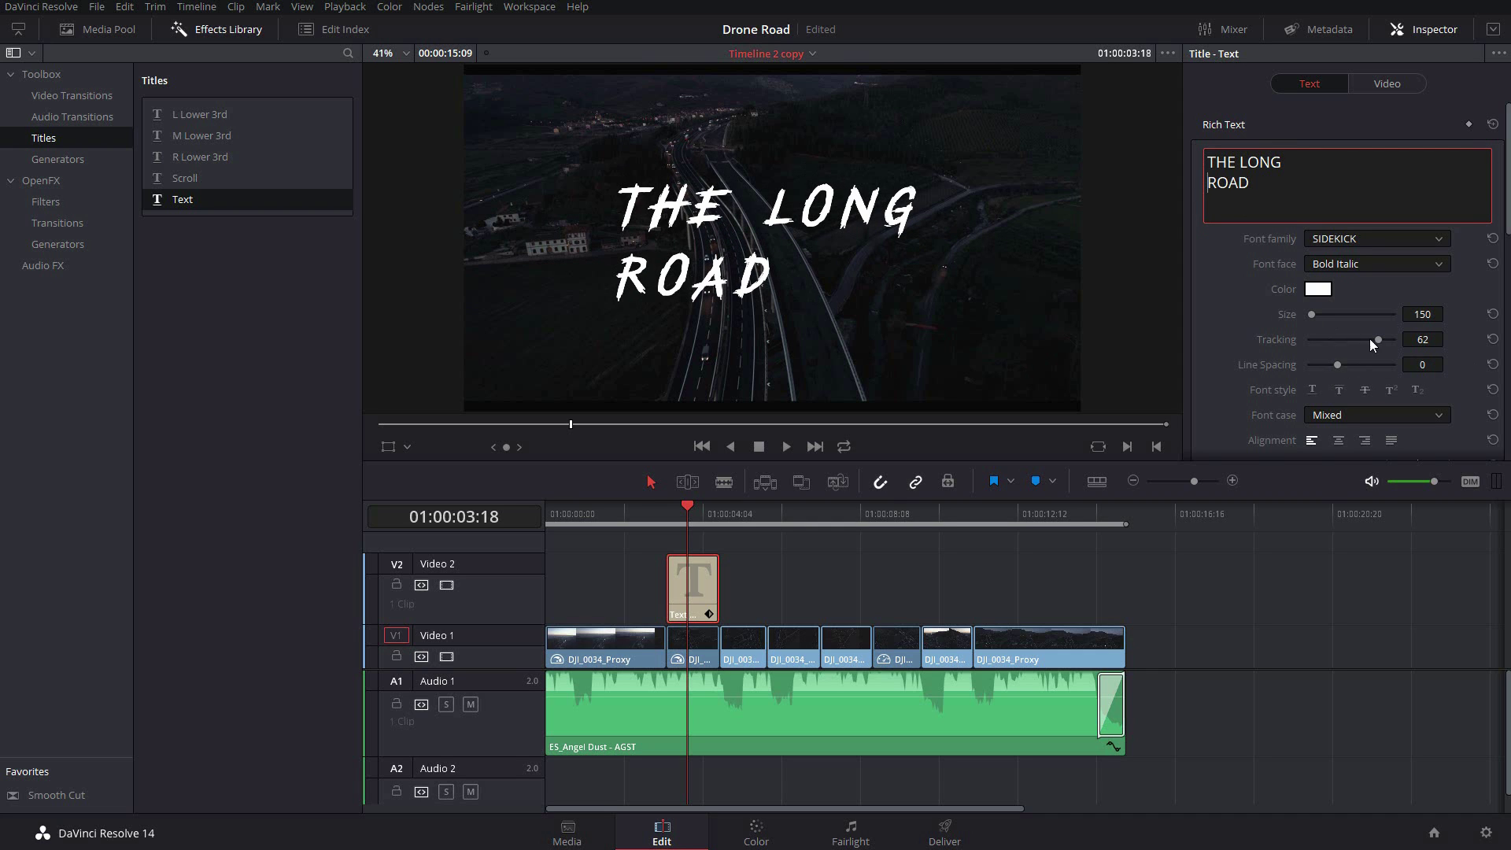
drag(1338, 366, 1329, 363)
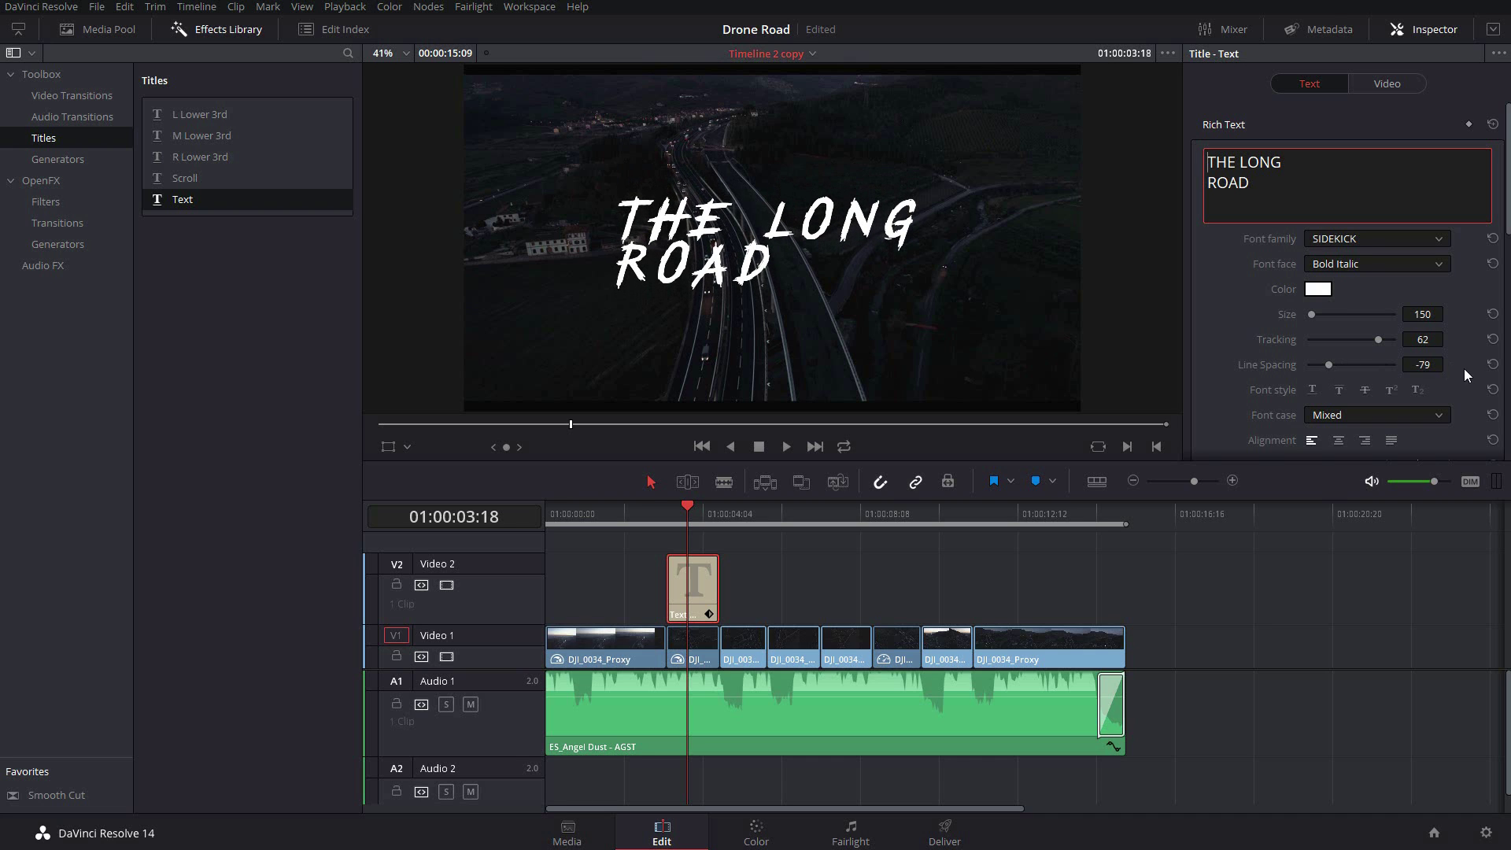
click(1493, 364)
Try the Anchor options, settling on middle anchoring for the title.
scroll(1337, 330, down, 3)
click(1312, 305)
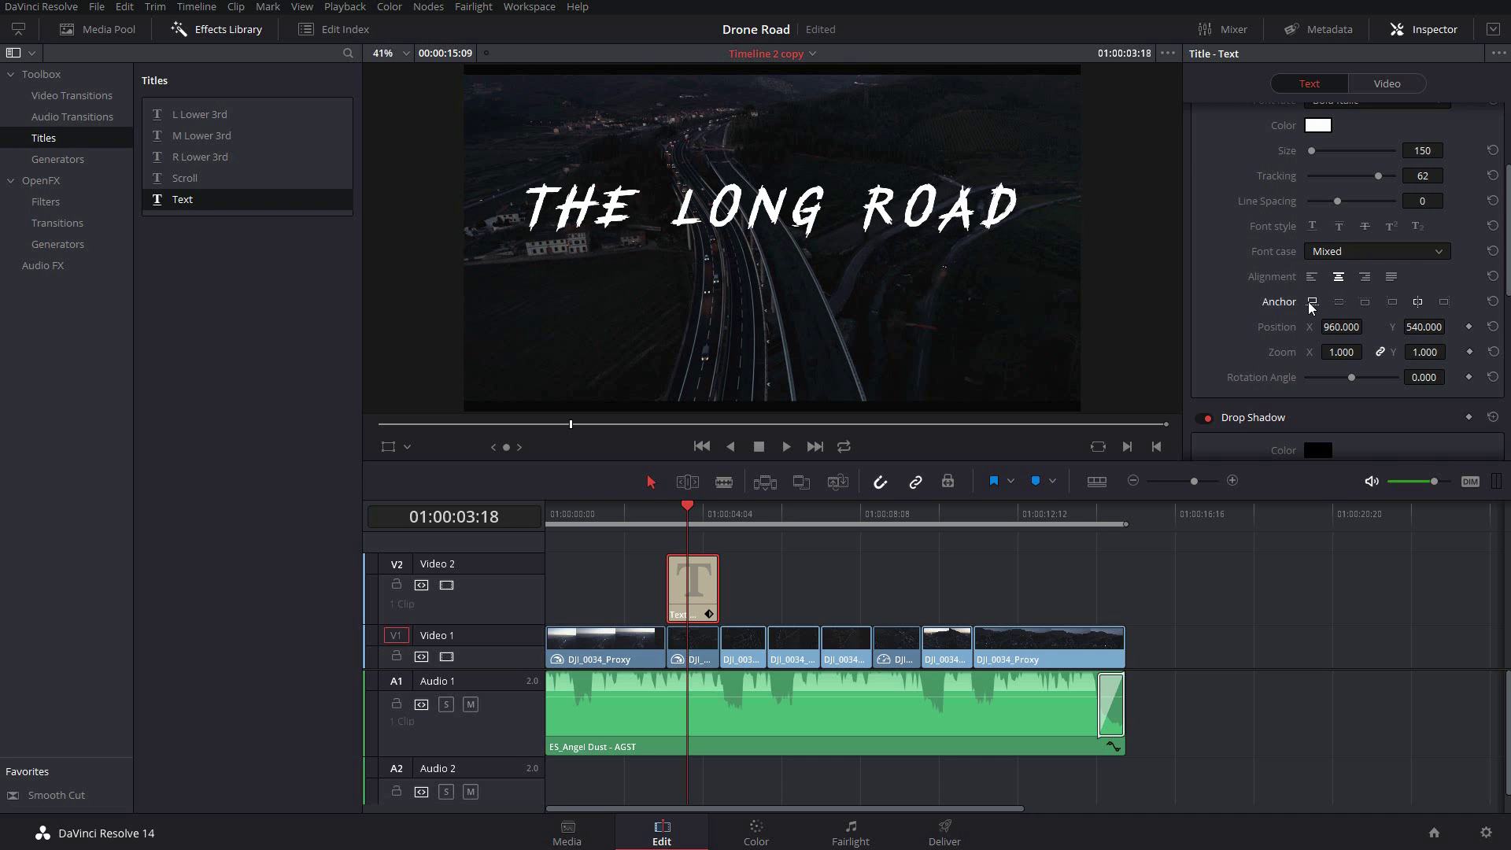
click(1340, 303)
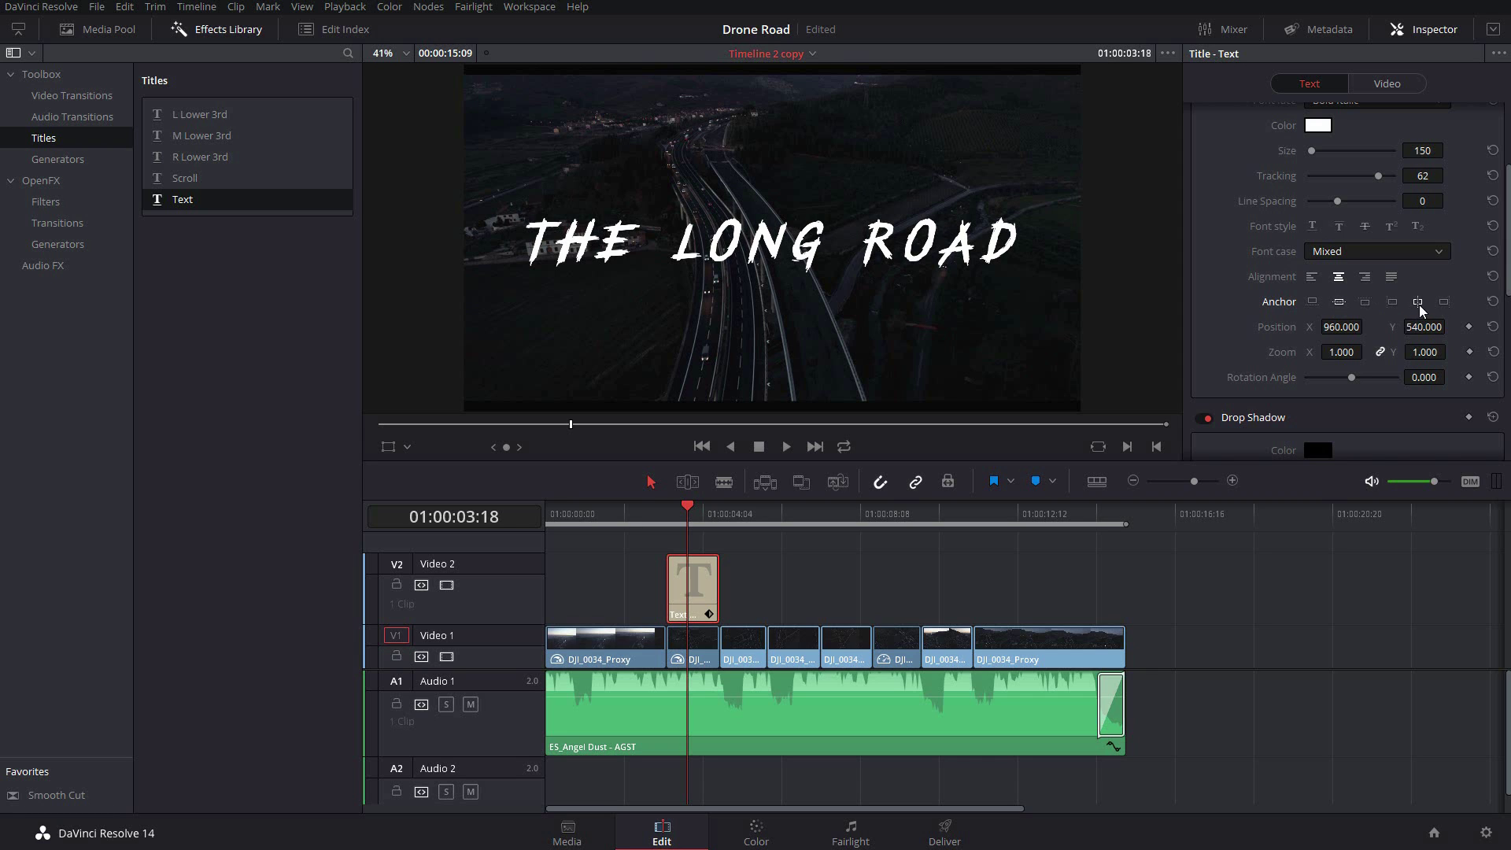
click(1312, 303)
click(1362, 304)
click(1312, 302)
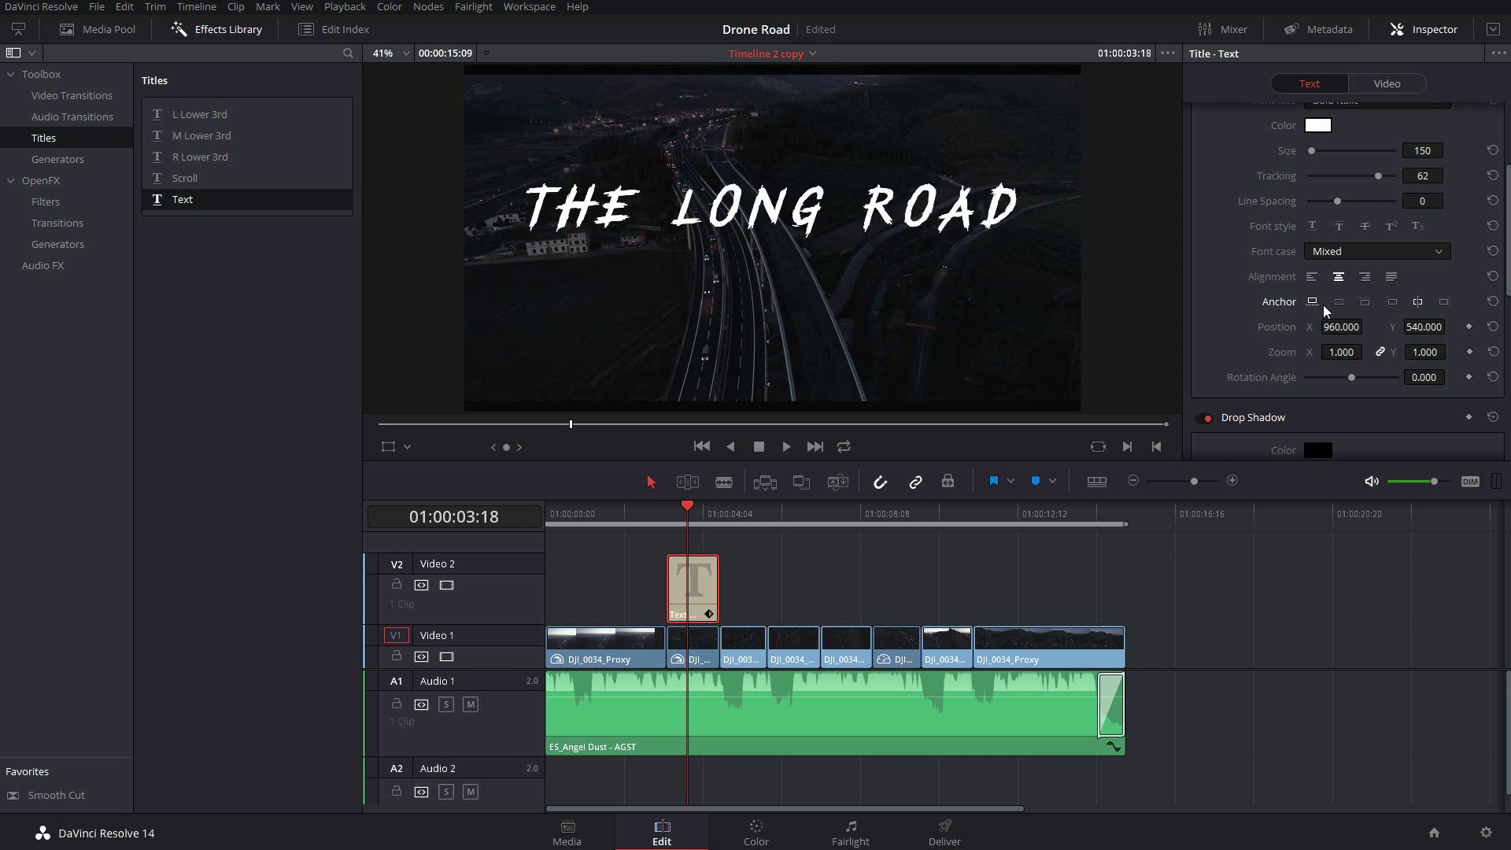
click(1339, 303)
Test moving and rotating the title, keeping it centred at 960, 540 with zero rotation.
scroll(1259, 324, up, 1)
click(903, 254)
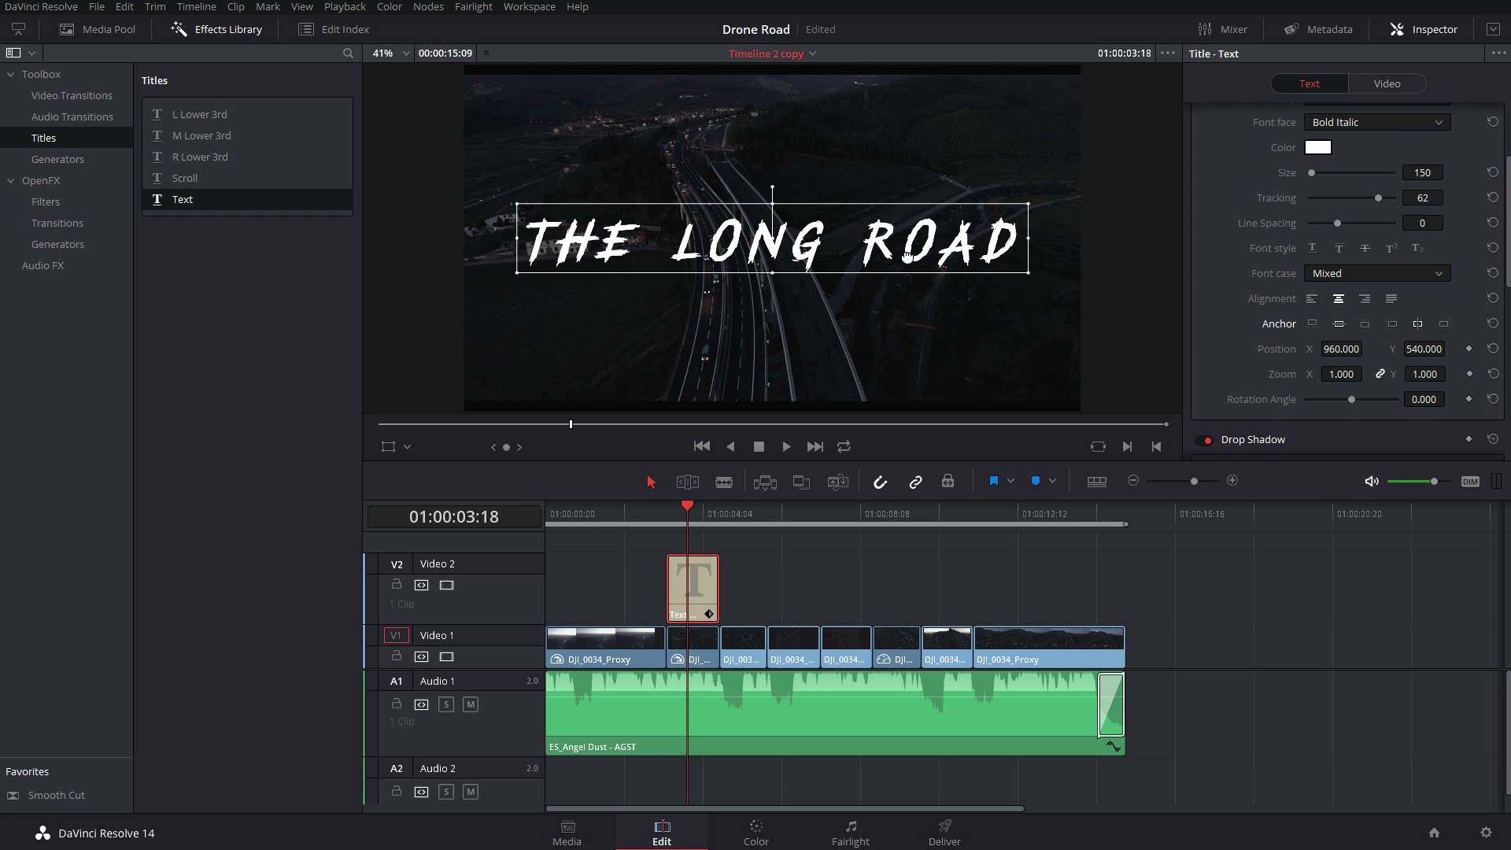
drag(967, 284, 775, 258)
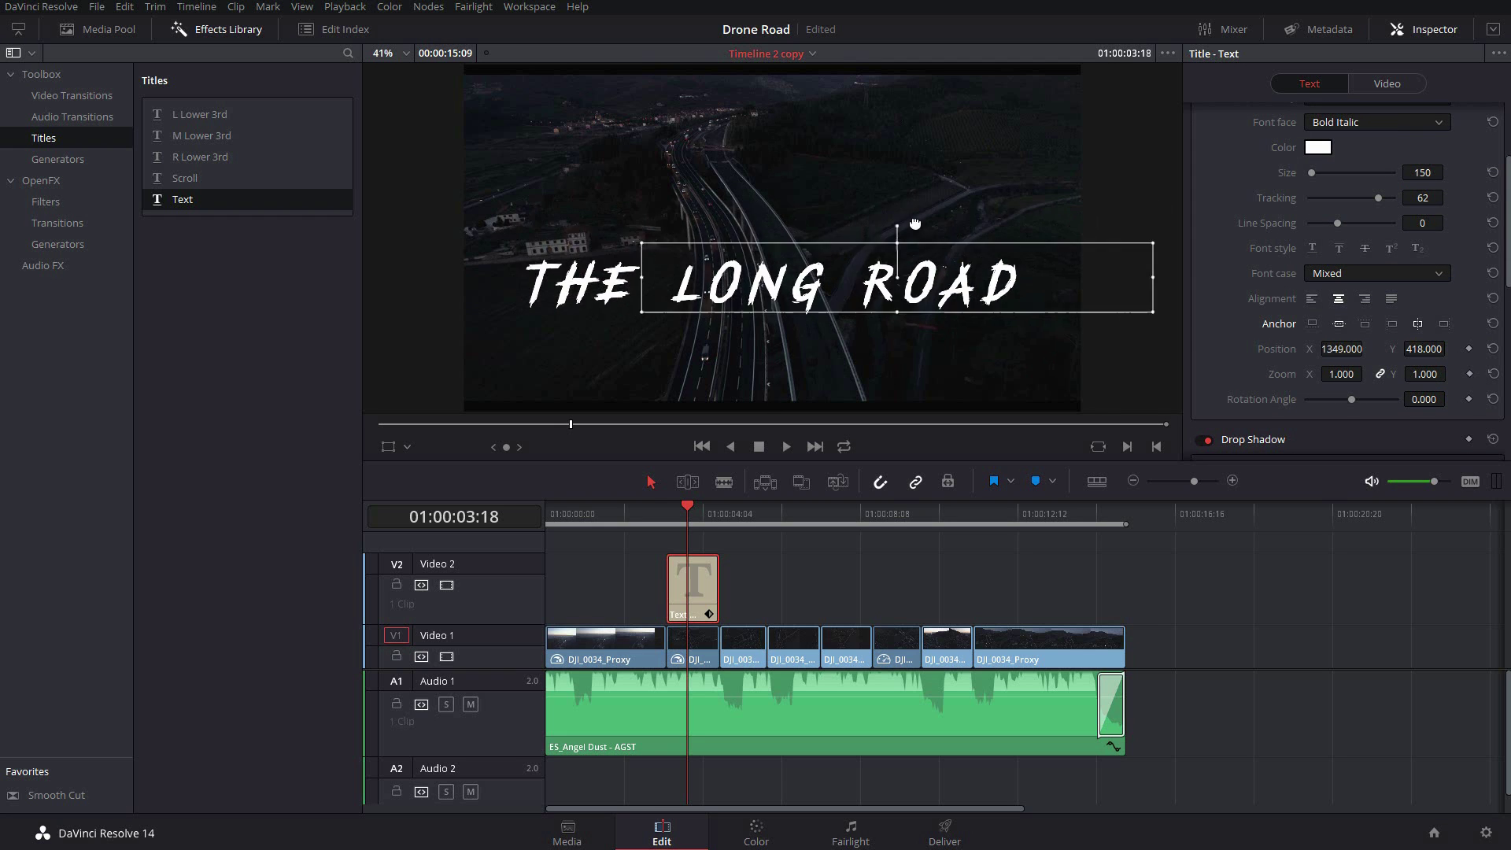
scroll(1330, 376, down, 2)
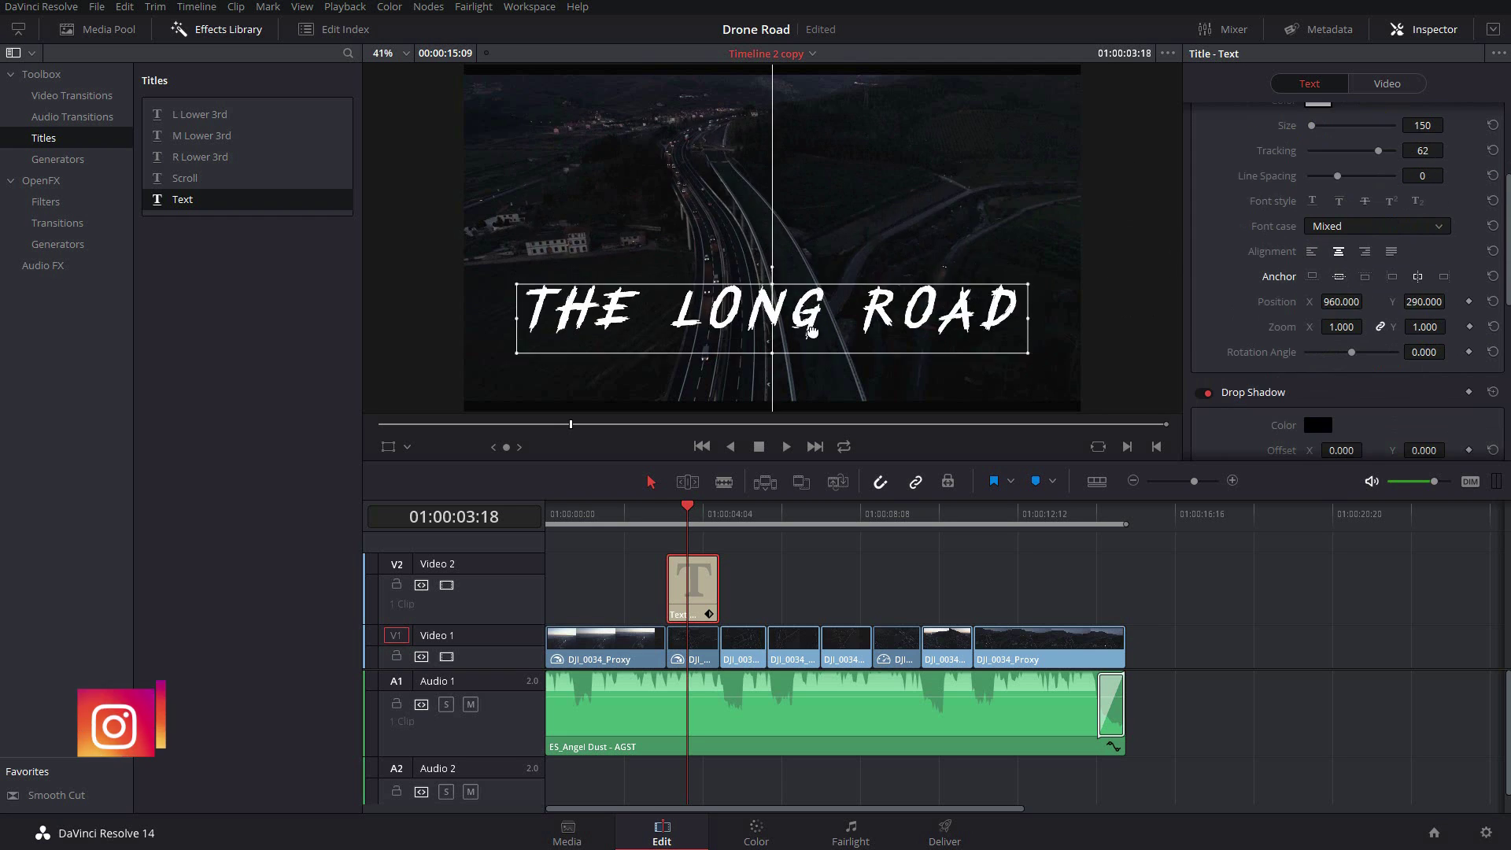
scroll(1330, 376, down, 2)
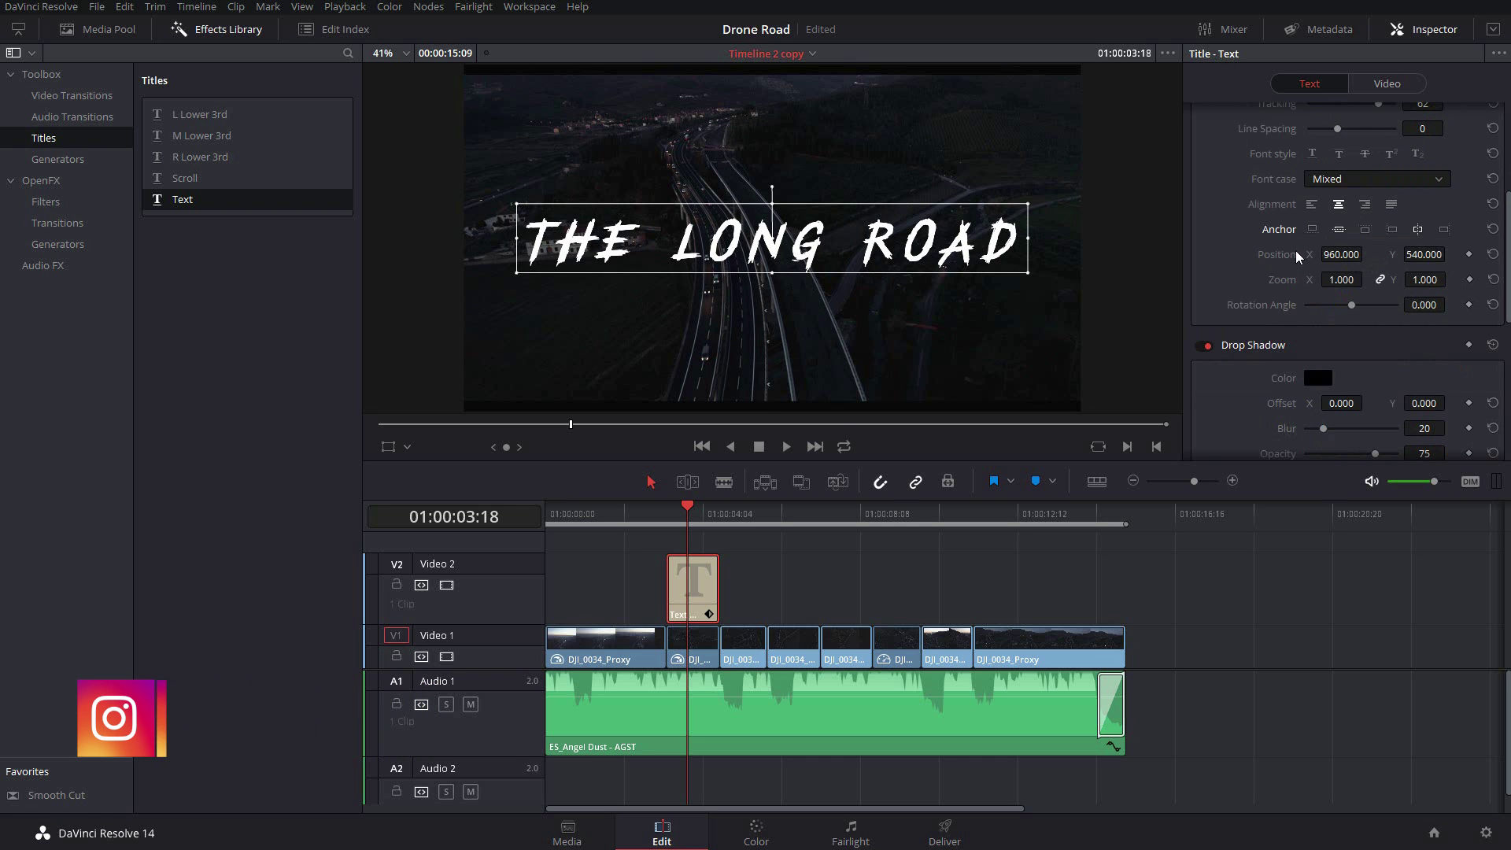
drag(1354, 306, 1352, 307)
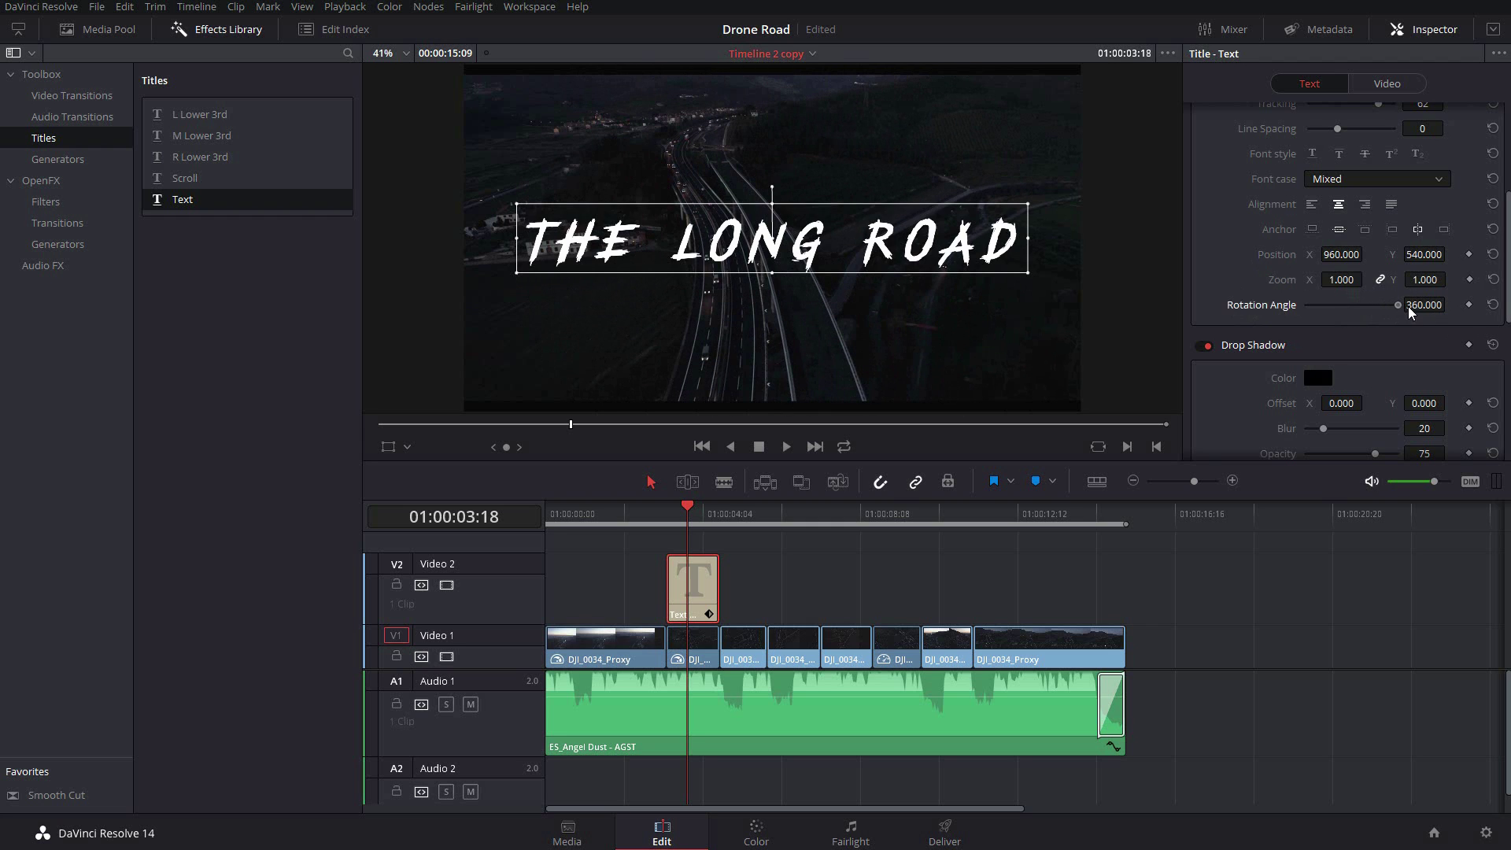
Set the Drop Shadow Offset X to 12.
scroll(1226, 214, down, 5)
text(12)
key(Return)
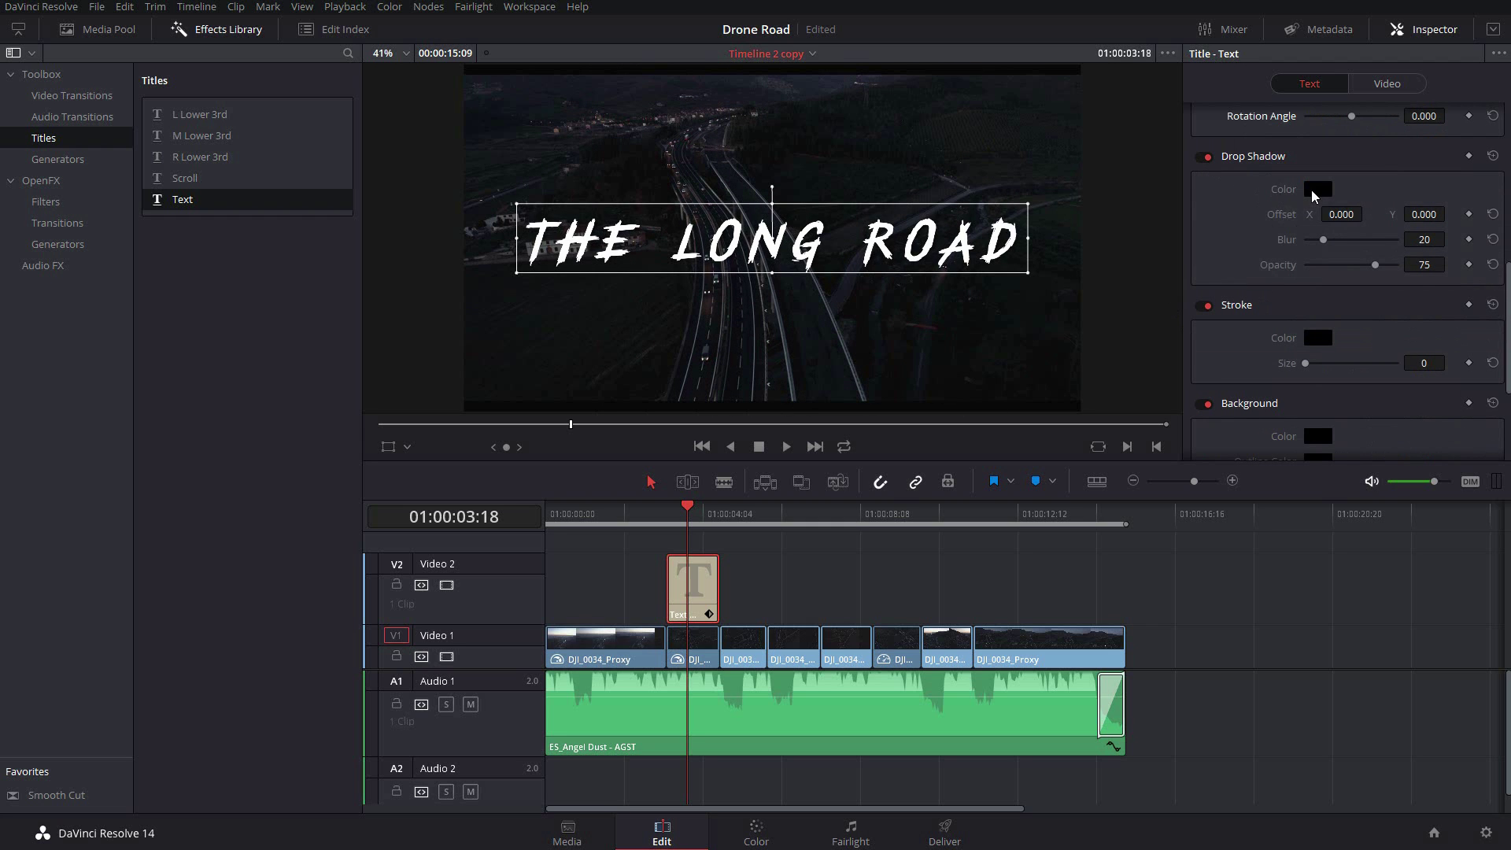
Make the drop shadow red with offset 15, -13 and blur 56.
click(1318, 189)
click(886, 285)
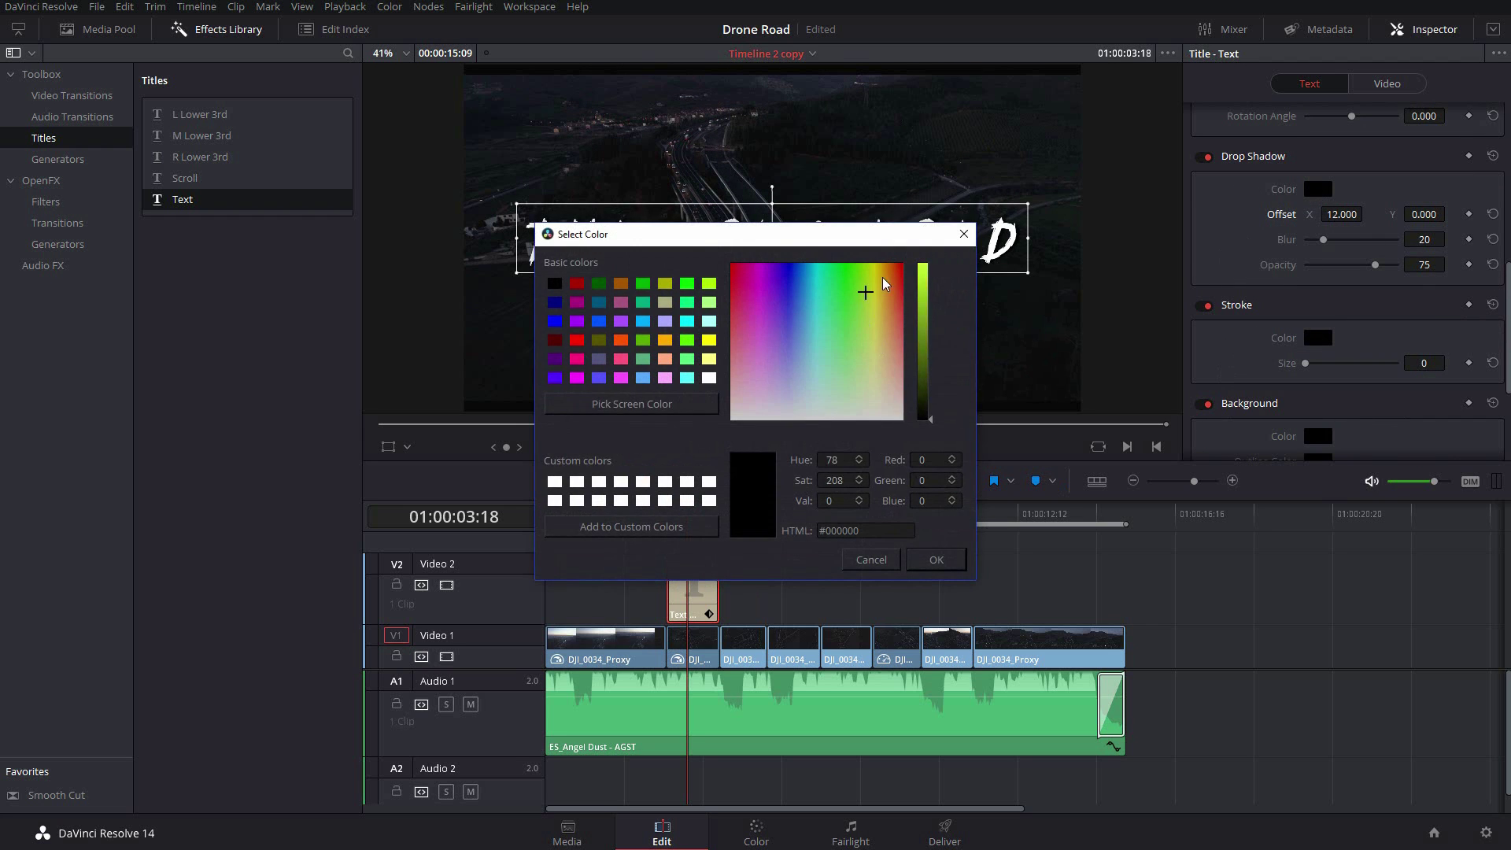
click(871, 556)
drag(1424, 214, 1450, 213)
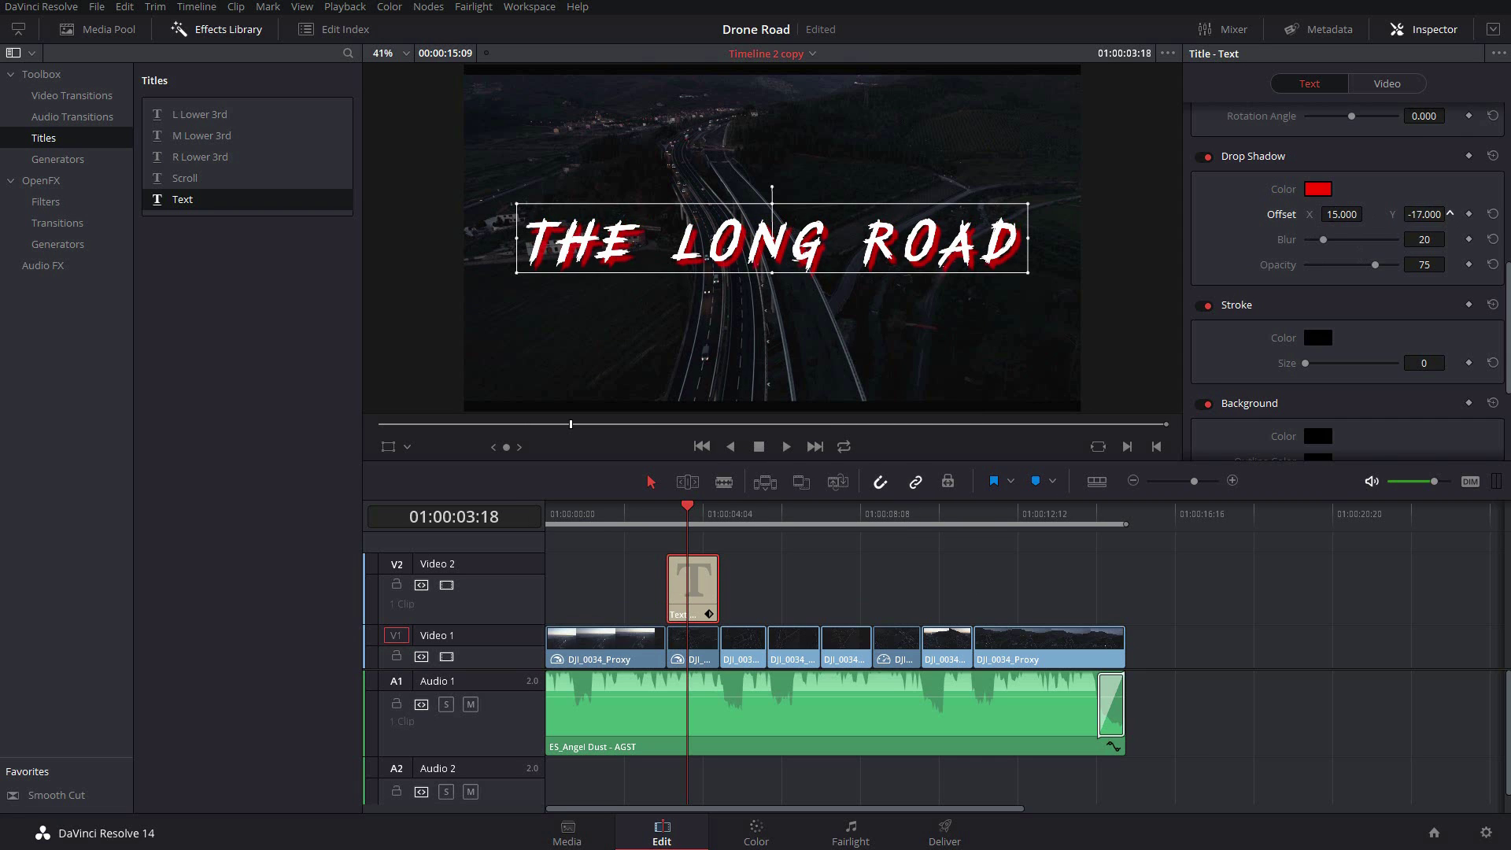
drag(1324, 239, 1359, 240)
Set the title's stroke colour to orange.
scroll(1234, 187, down, 3)
click(1319, 196)
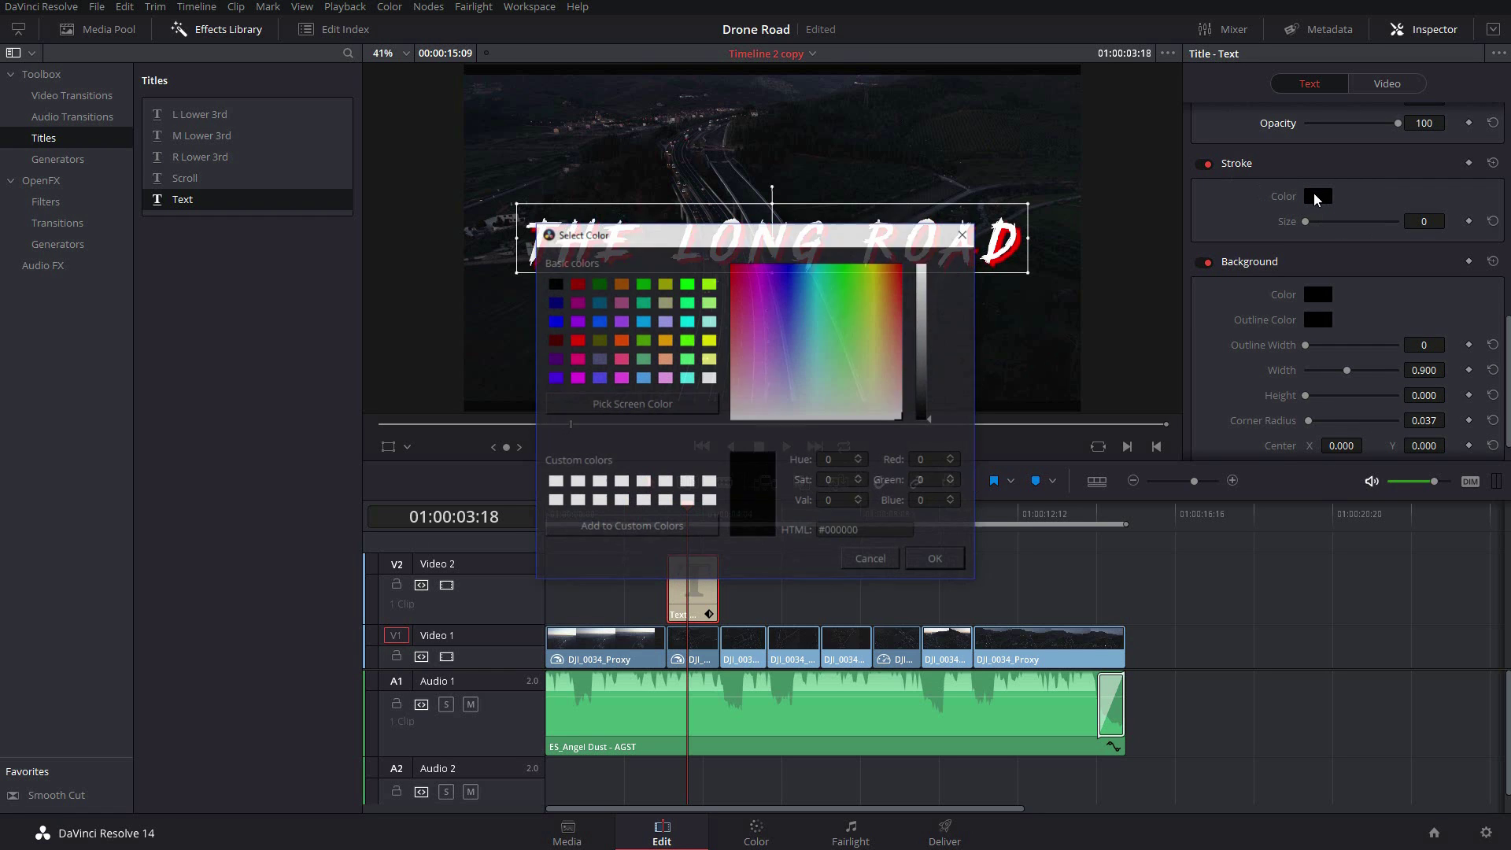
click(919, 271)
click(892, 267)
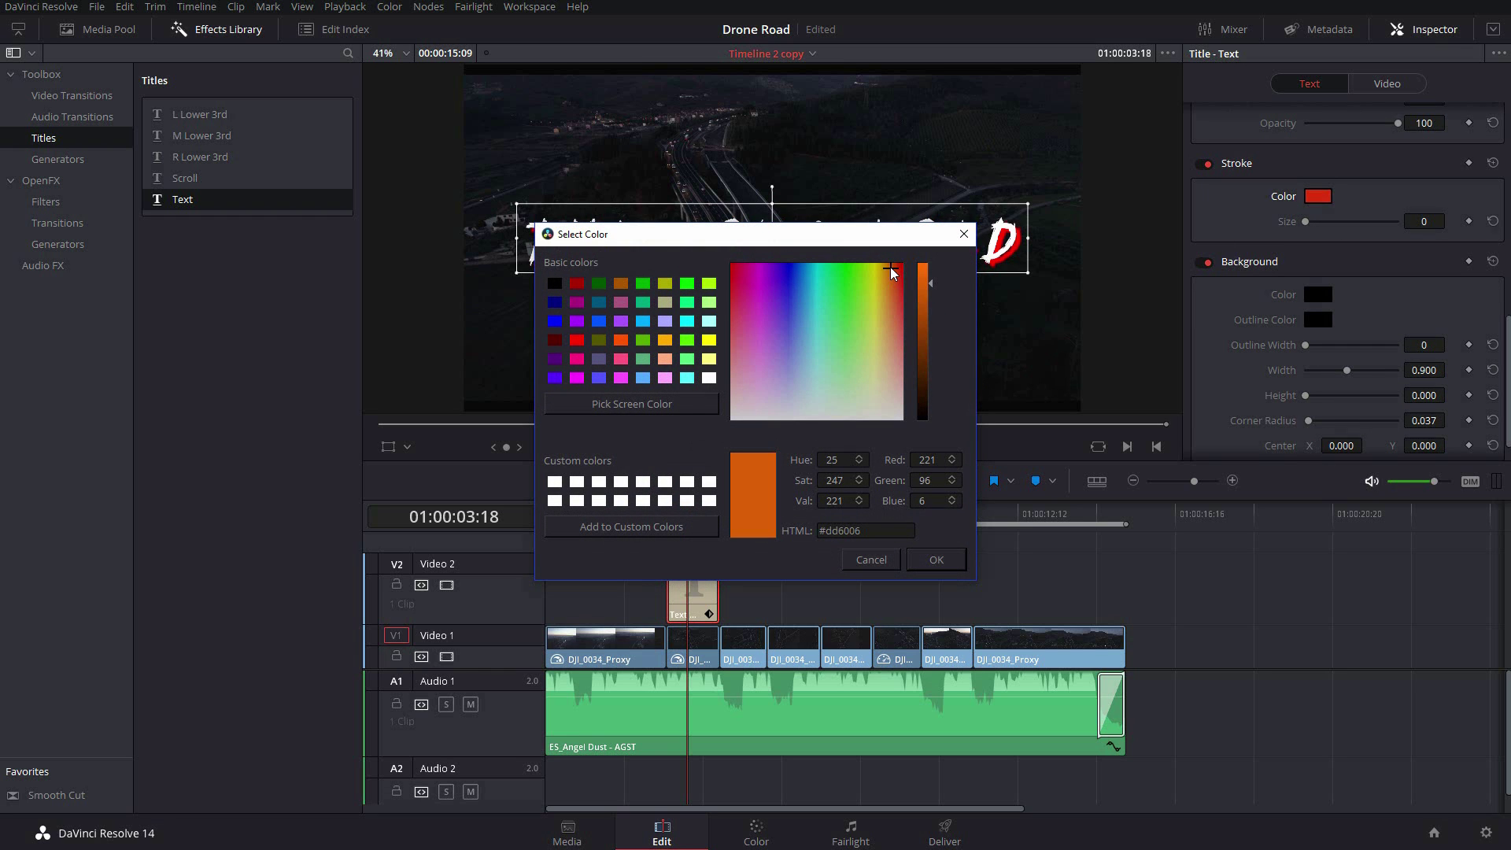
click(934, 559)
Change the title's text colour to a light peach-orange (#ffb87d).
scroll(1254, 272, up, 4)
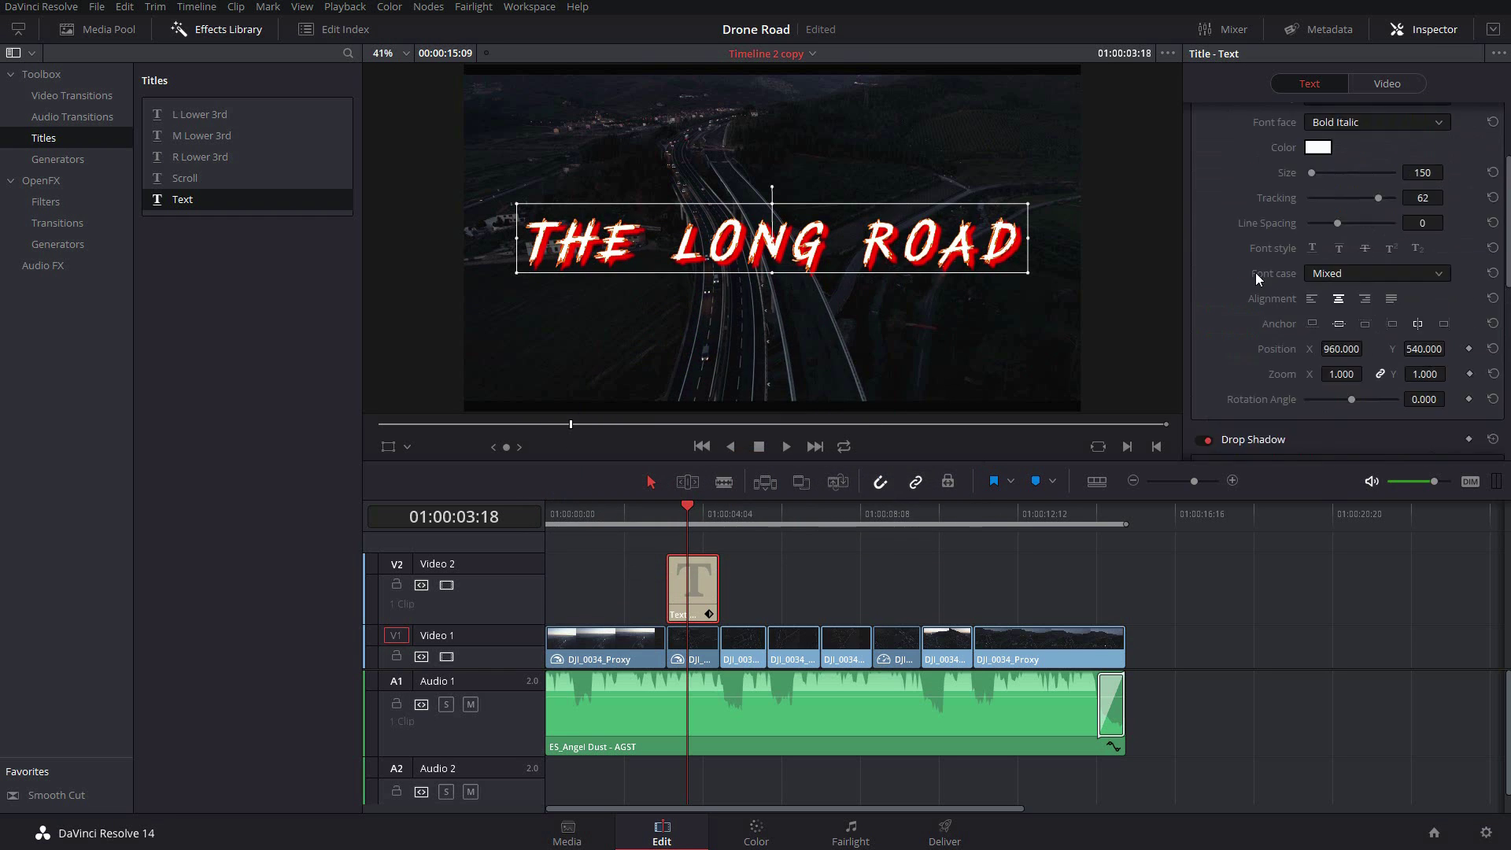
scroll(1299, 228, up, 1)
click(1318, 196)
mouse_move(777, 386)
mouse_down()
mouse_move(895, 274)
mouse_move(888, 358)
mouse_up()
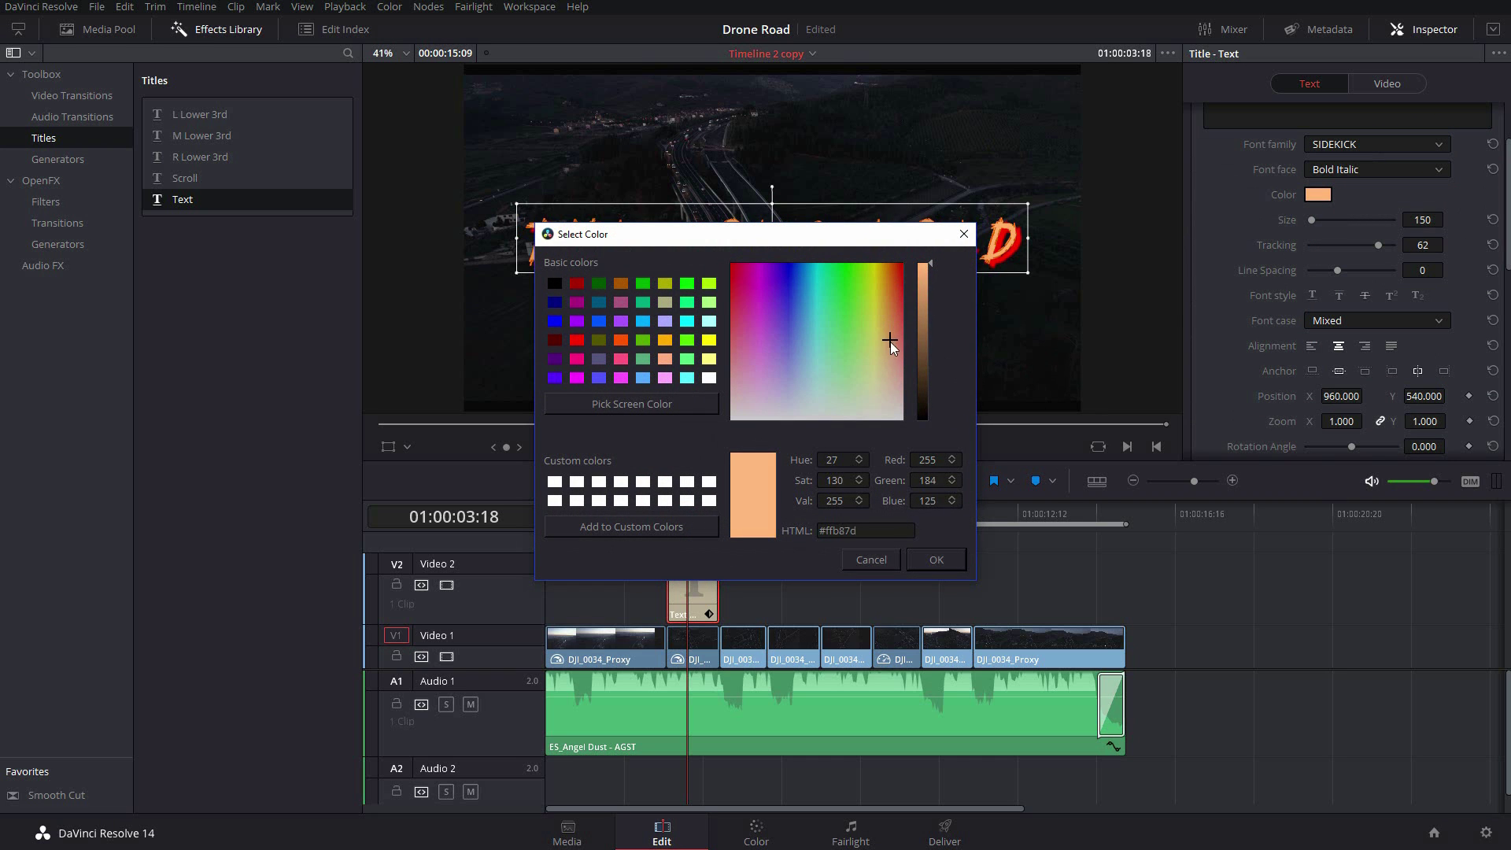
click(919, 556)
scroll(1184, 354, down, 1)
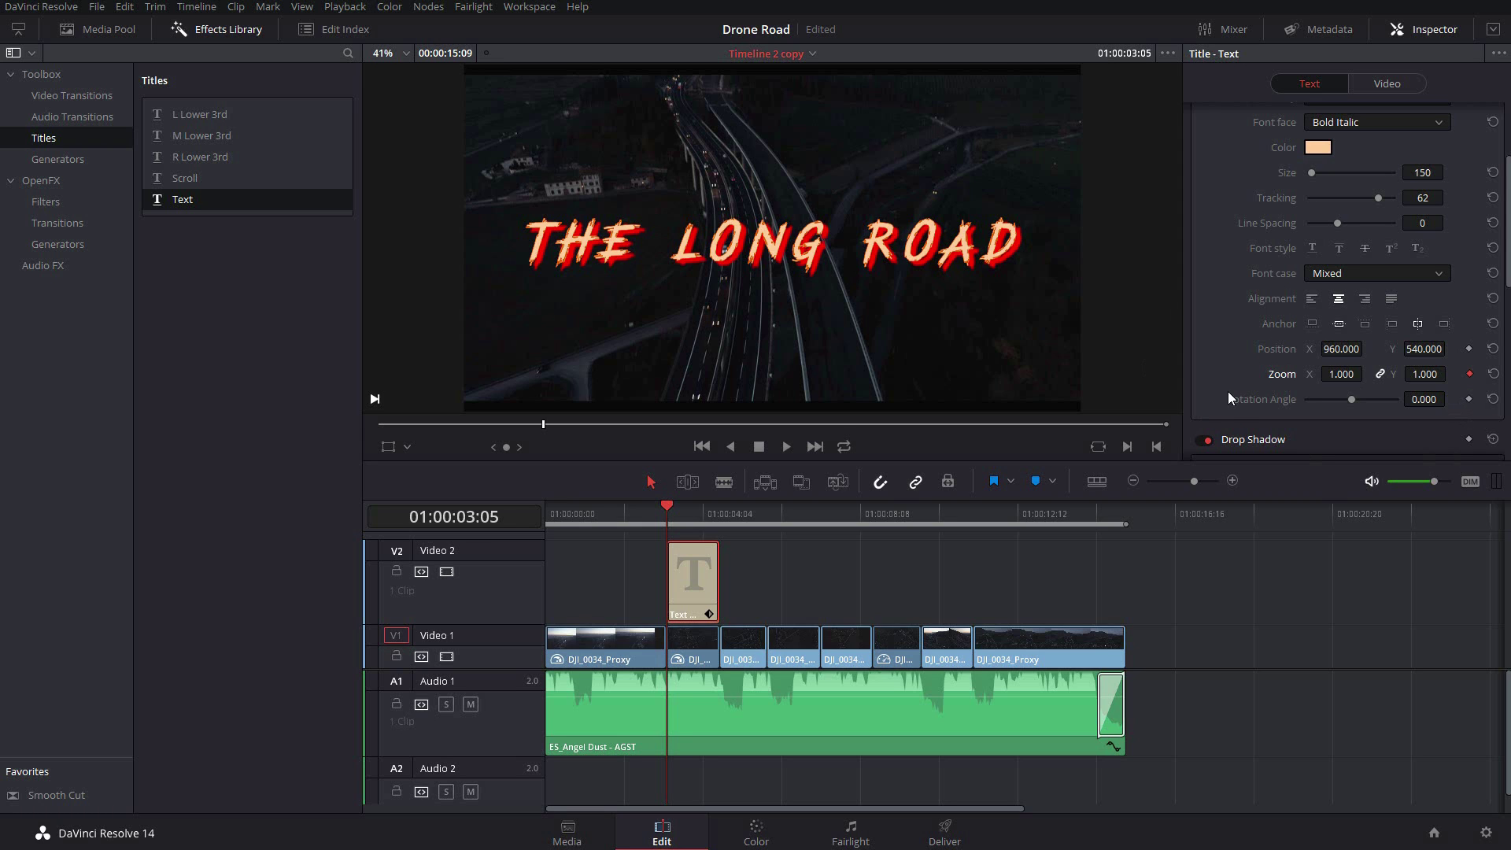
Reveal the title clip's keyframe lane and its zoom curve in the timeline.
click(709, 614)
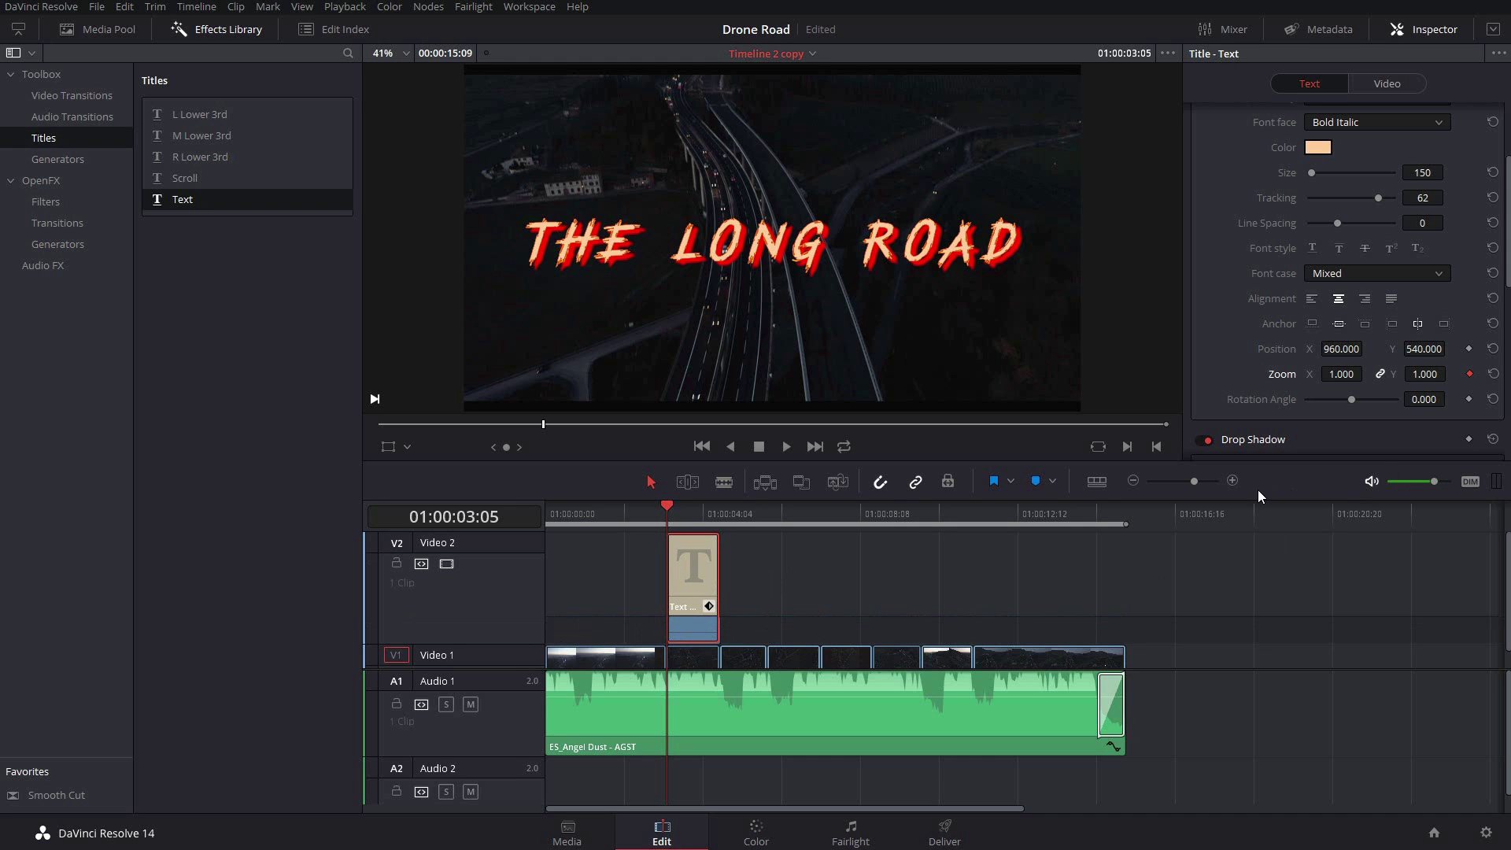
click(1233, 481)
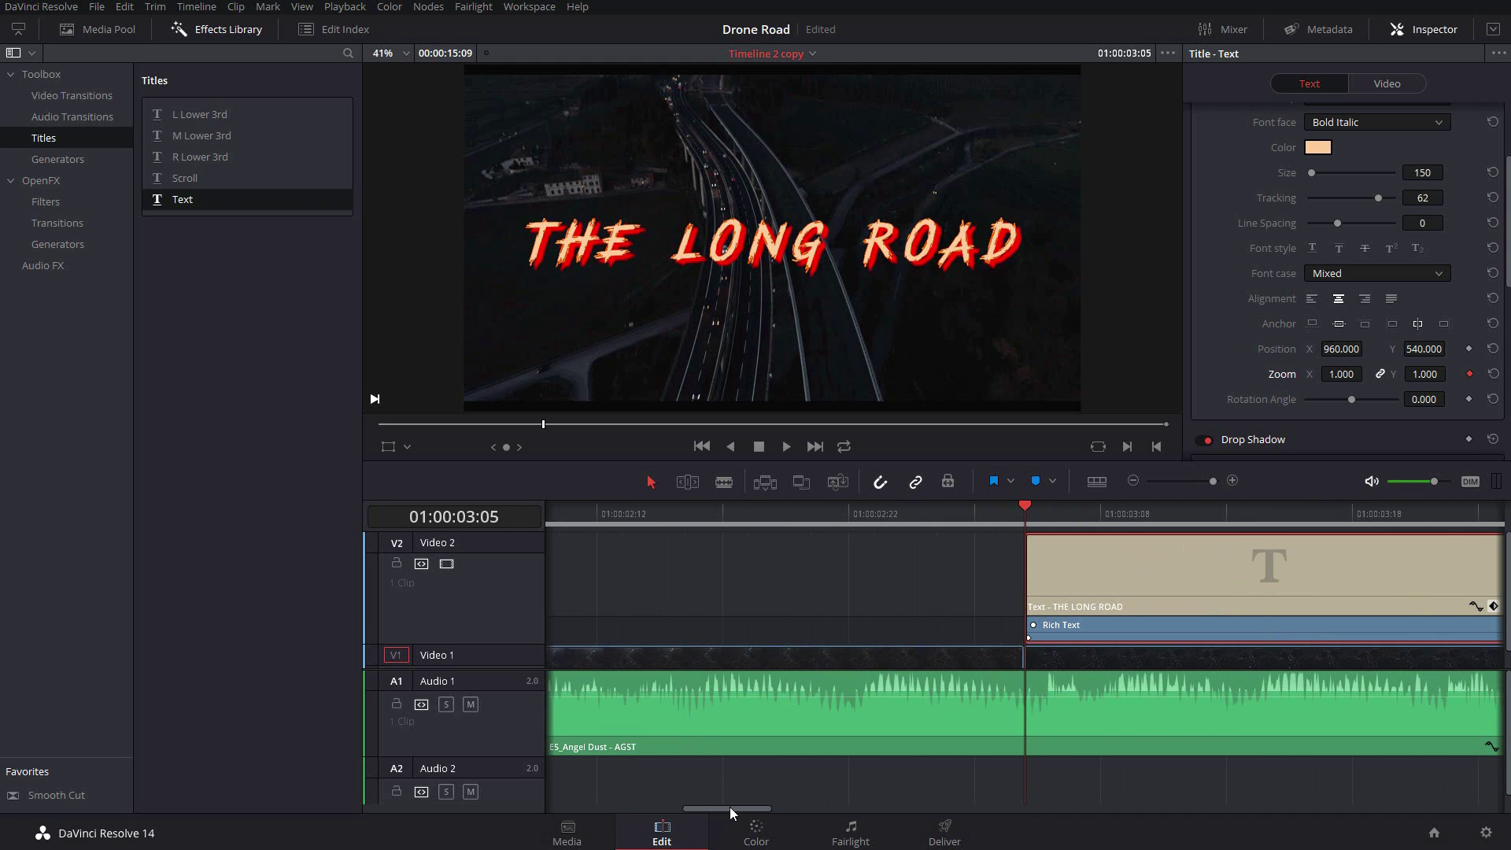
drag(729, 806, 772, 809)
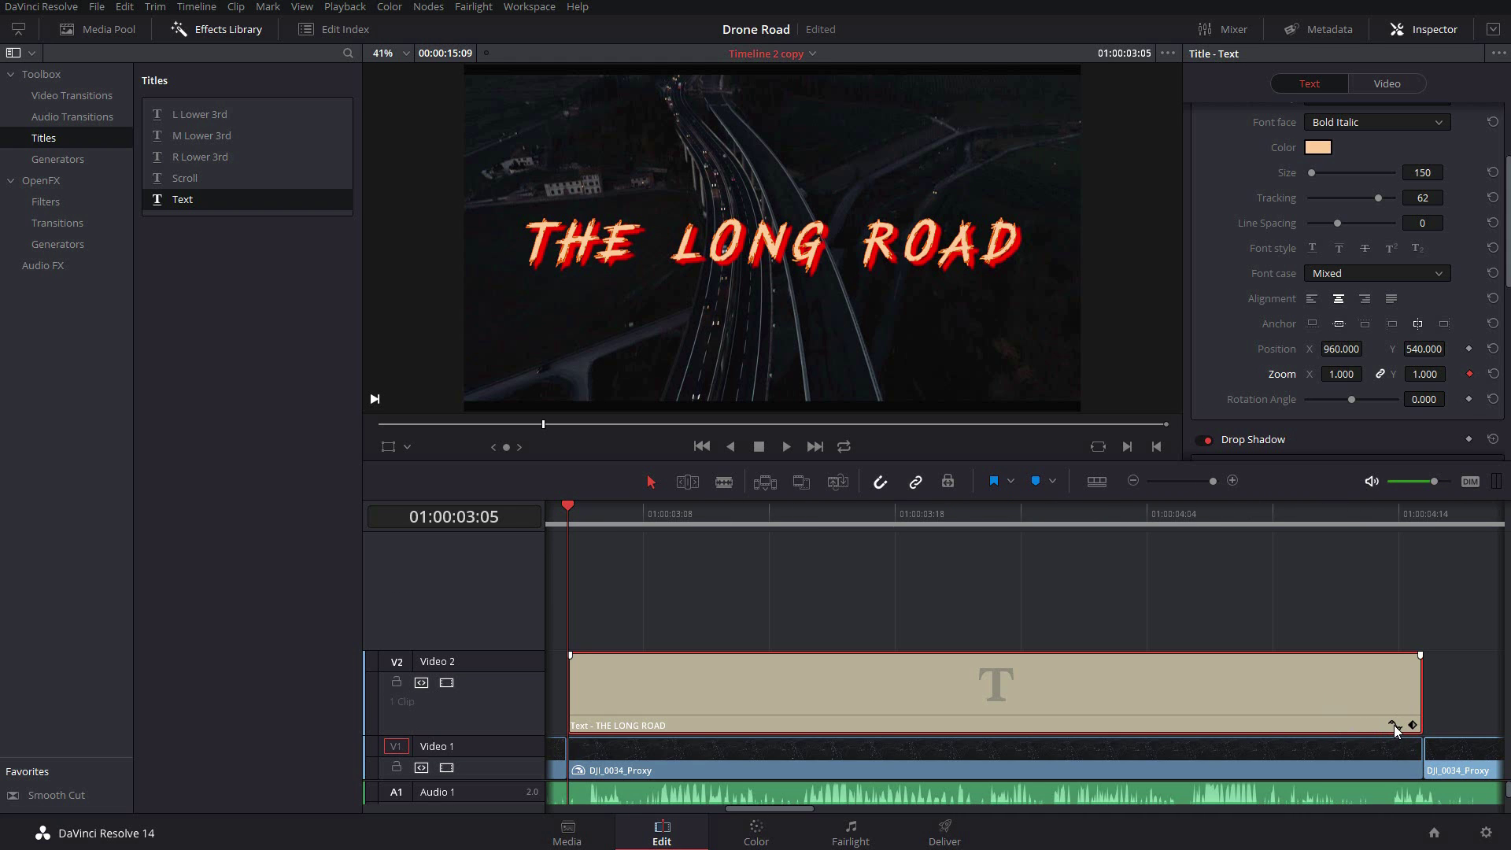
click(1394, 724)
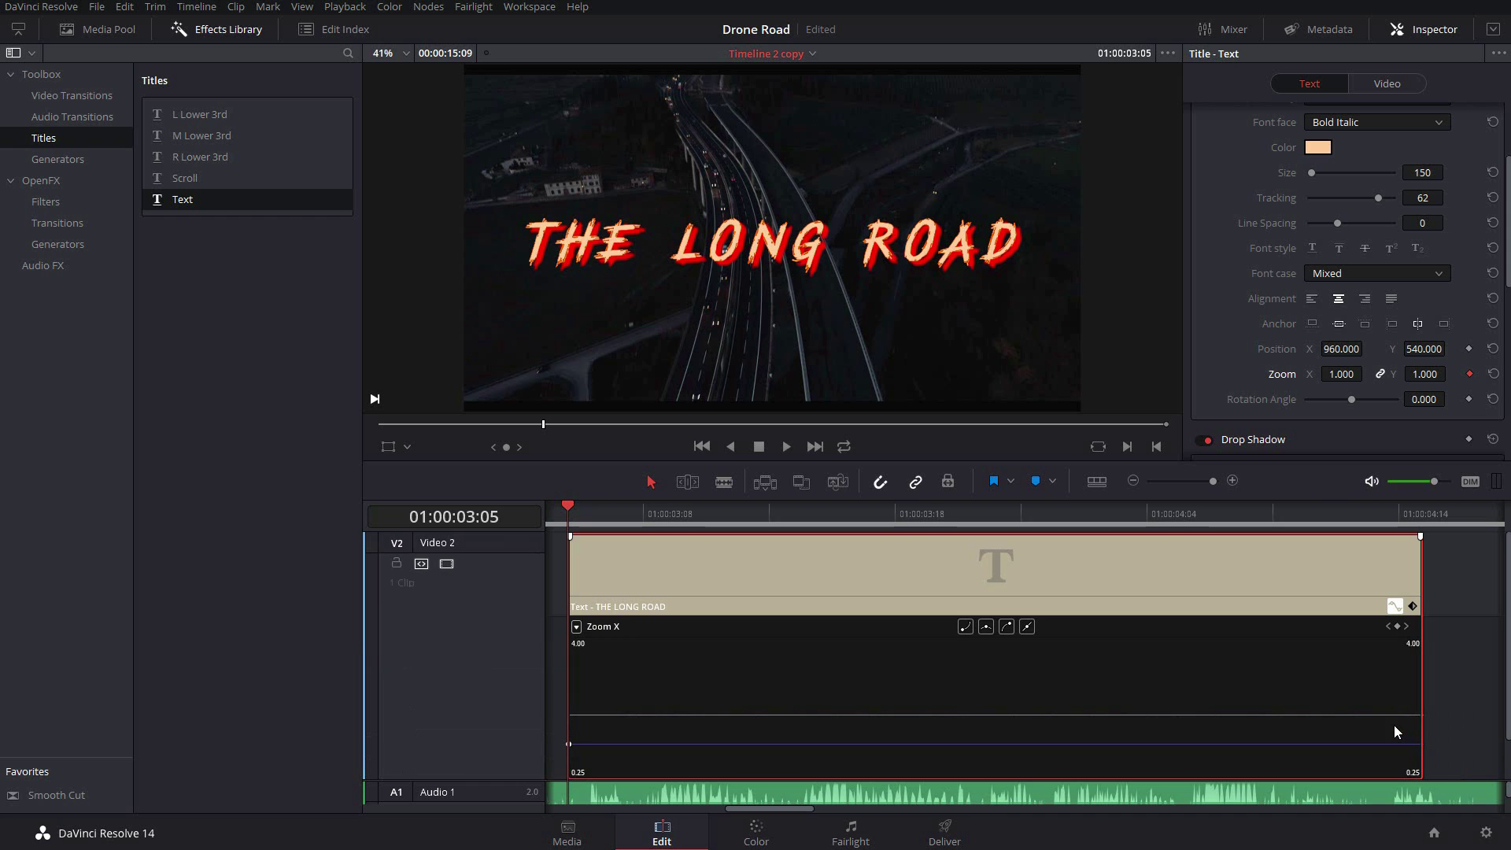
click(577, 627)
Keyframe Zoom to 1.190 at 01:00:04:14, then return to the clip start.
click(1424, 513)
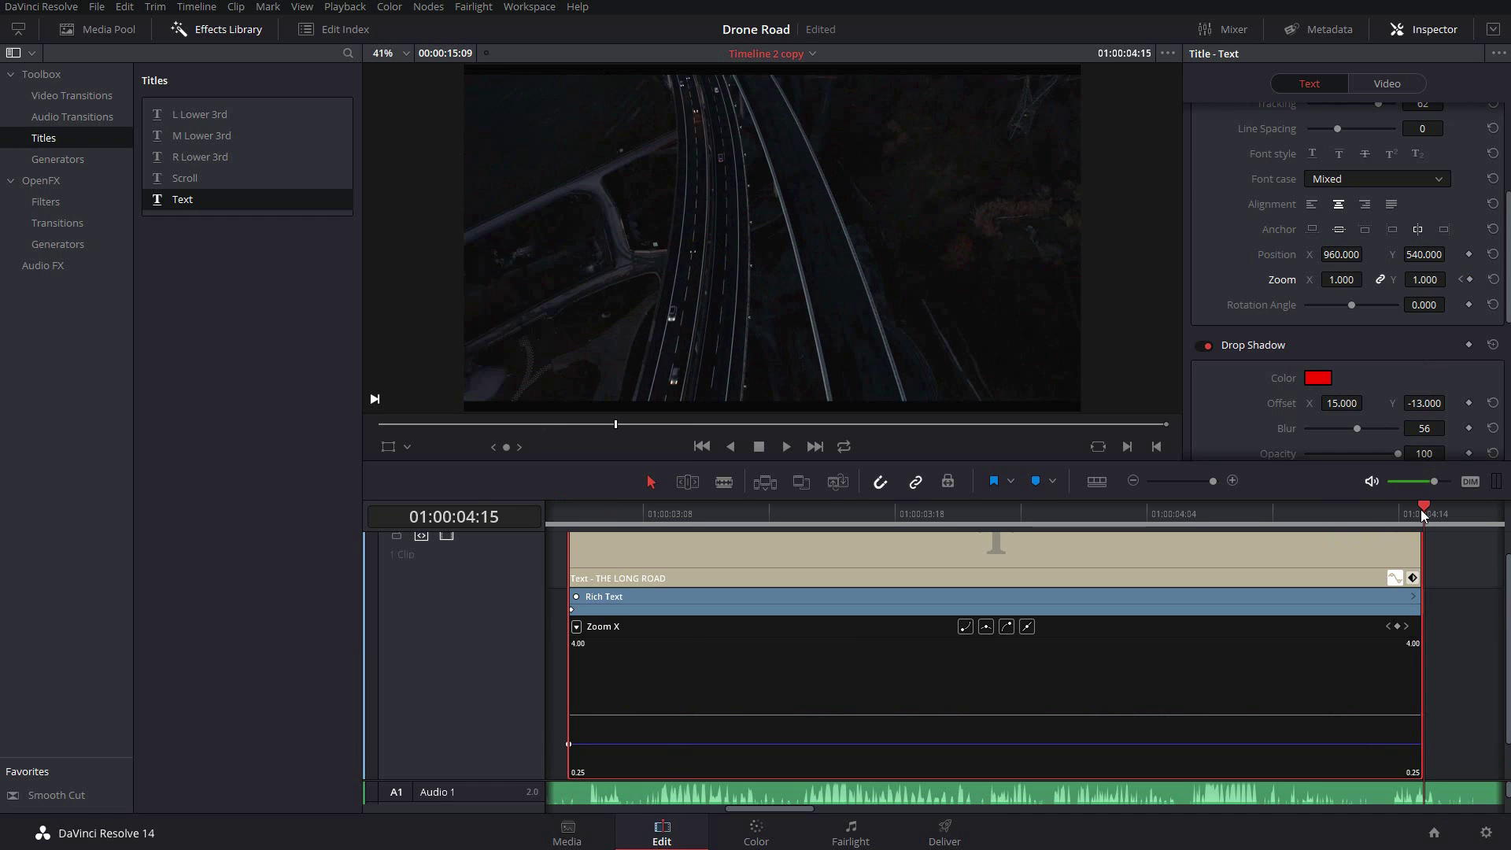
key(Left)
scroll(1349, 361, up, 3)
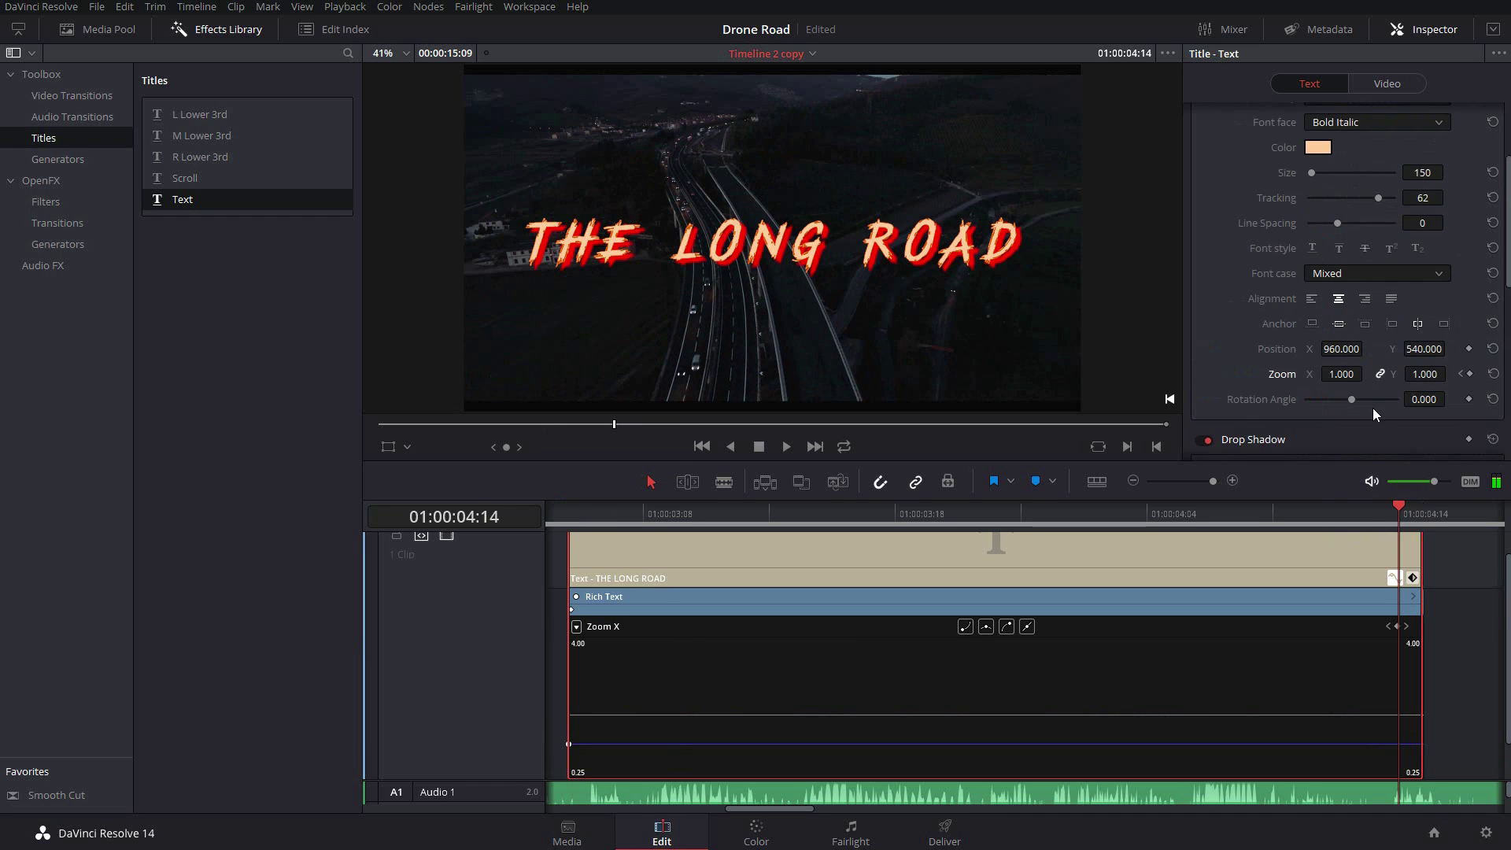
drag(1341, 374, 1370, 374)
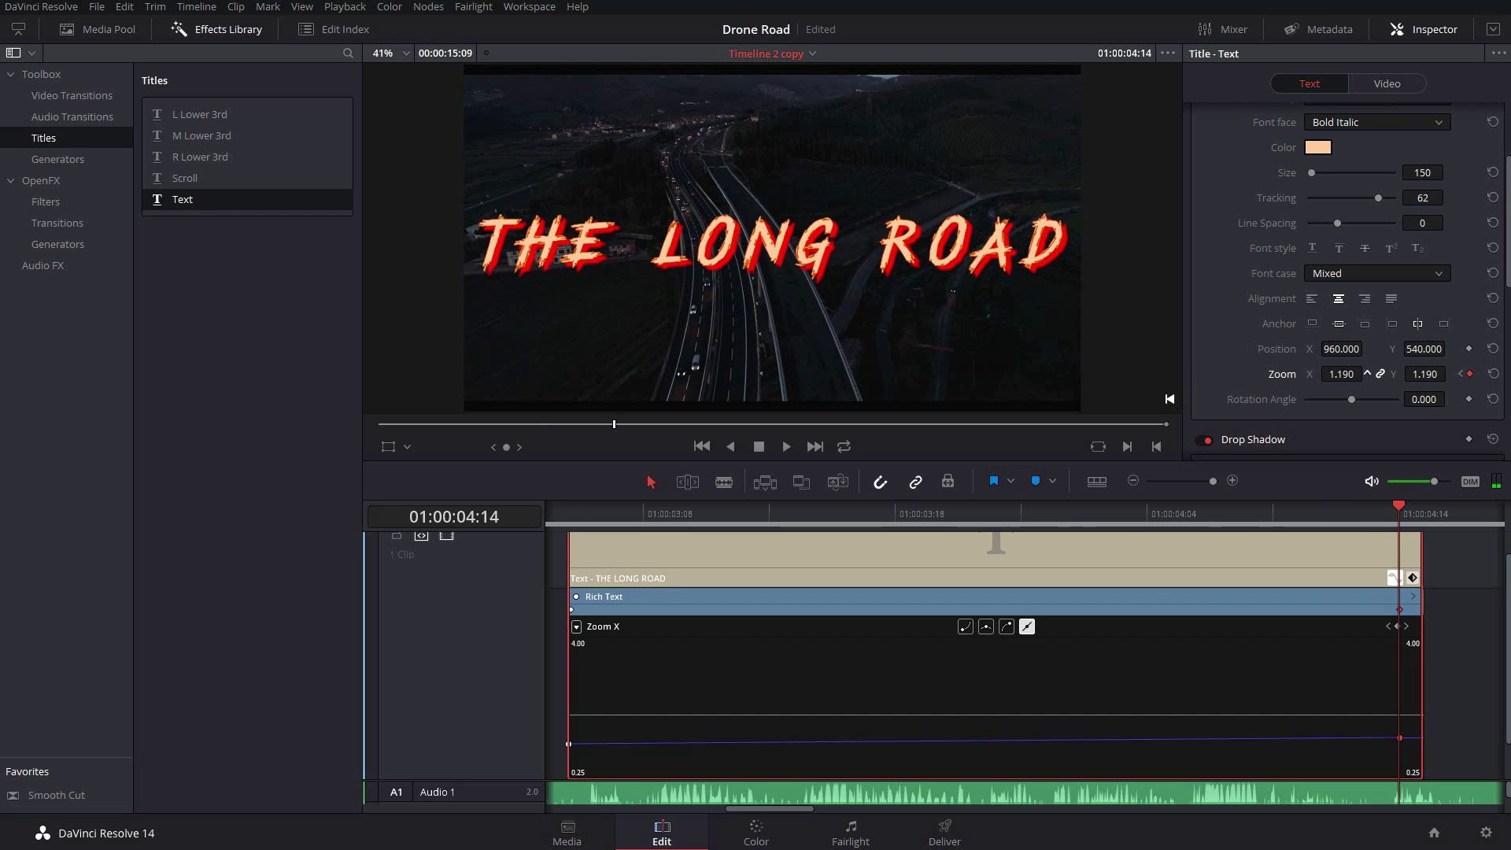
click(592, 757)
key(Up)
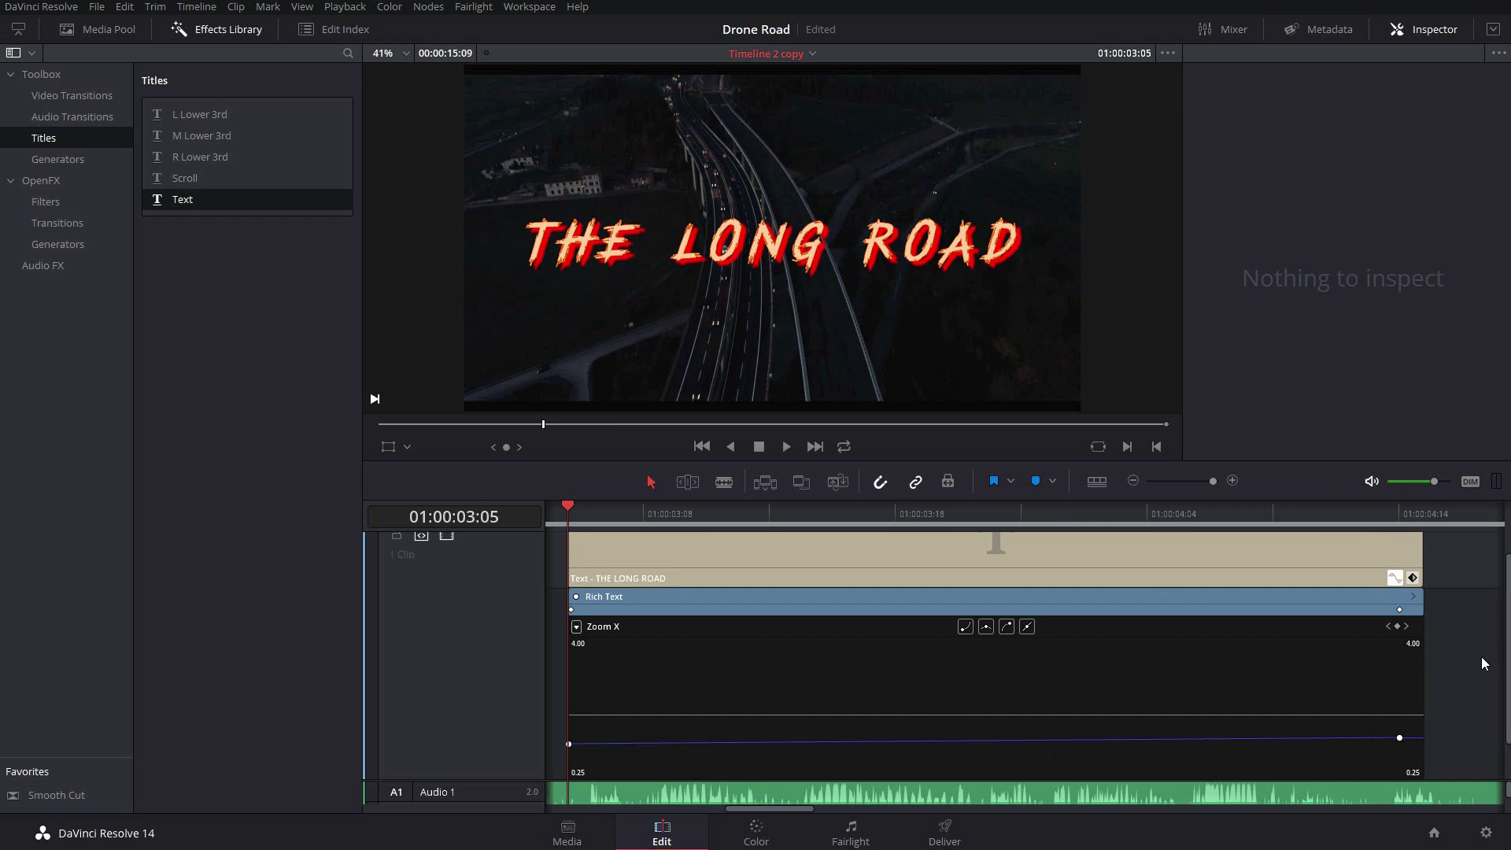
Play back the title's zoom animation, collapse the curve, and zoom the timeline out.
key(space)
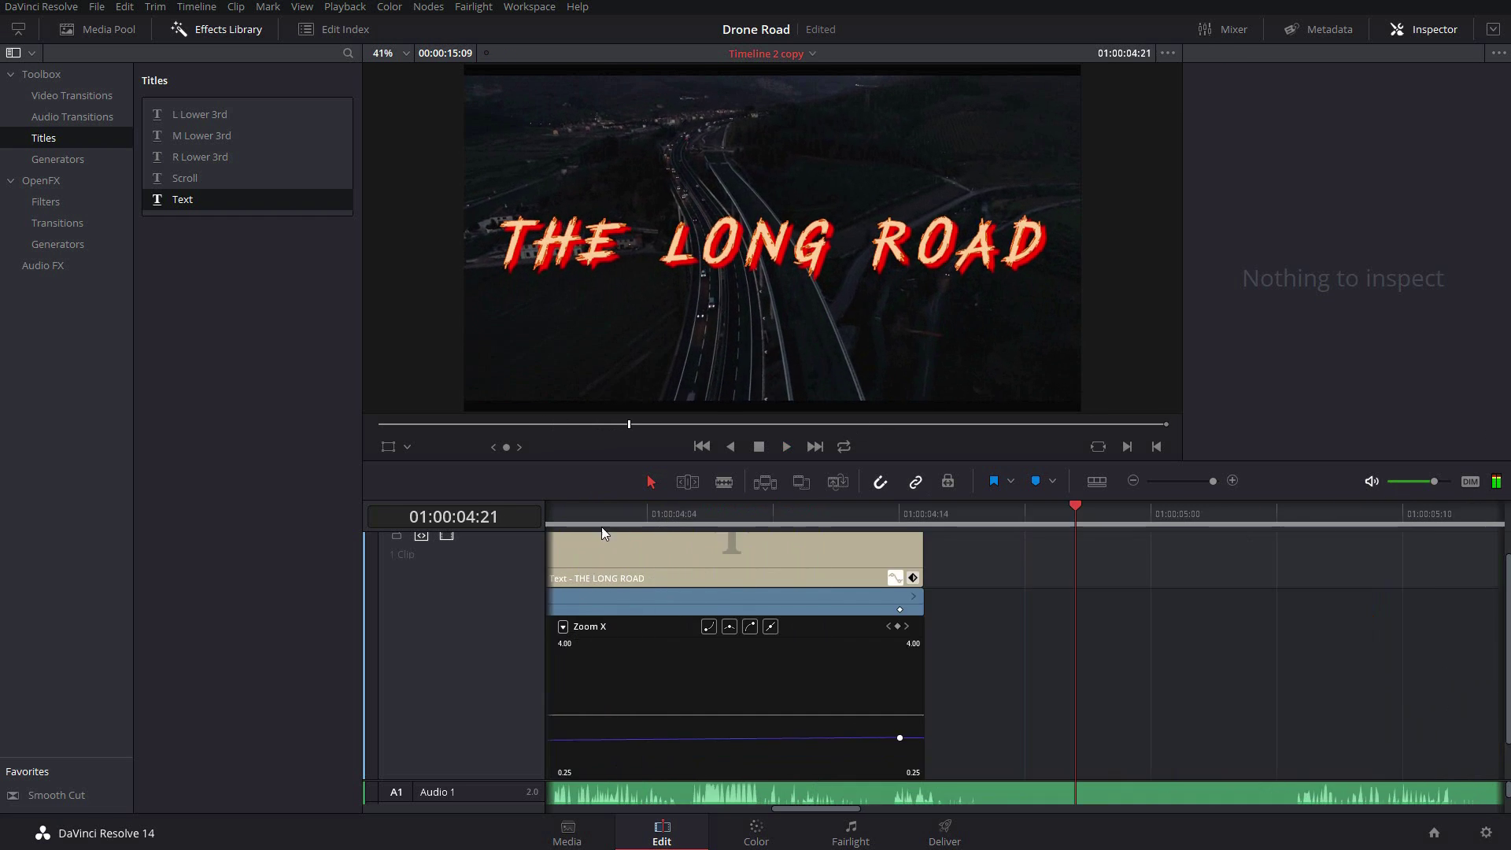
click(677, 512)
key(space)
drag(909, 527, 1006, 524)
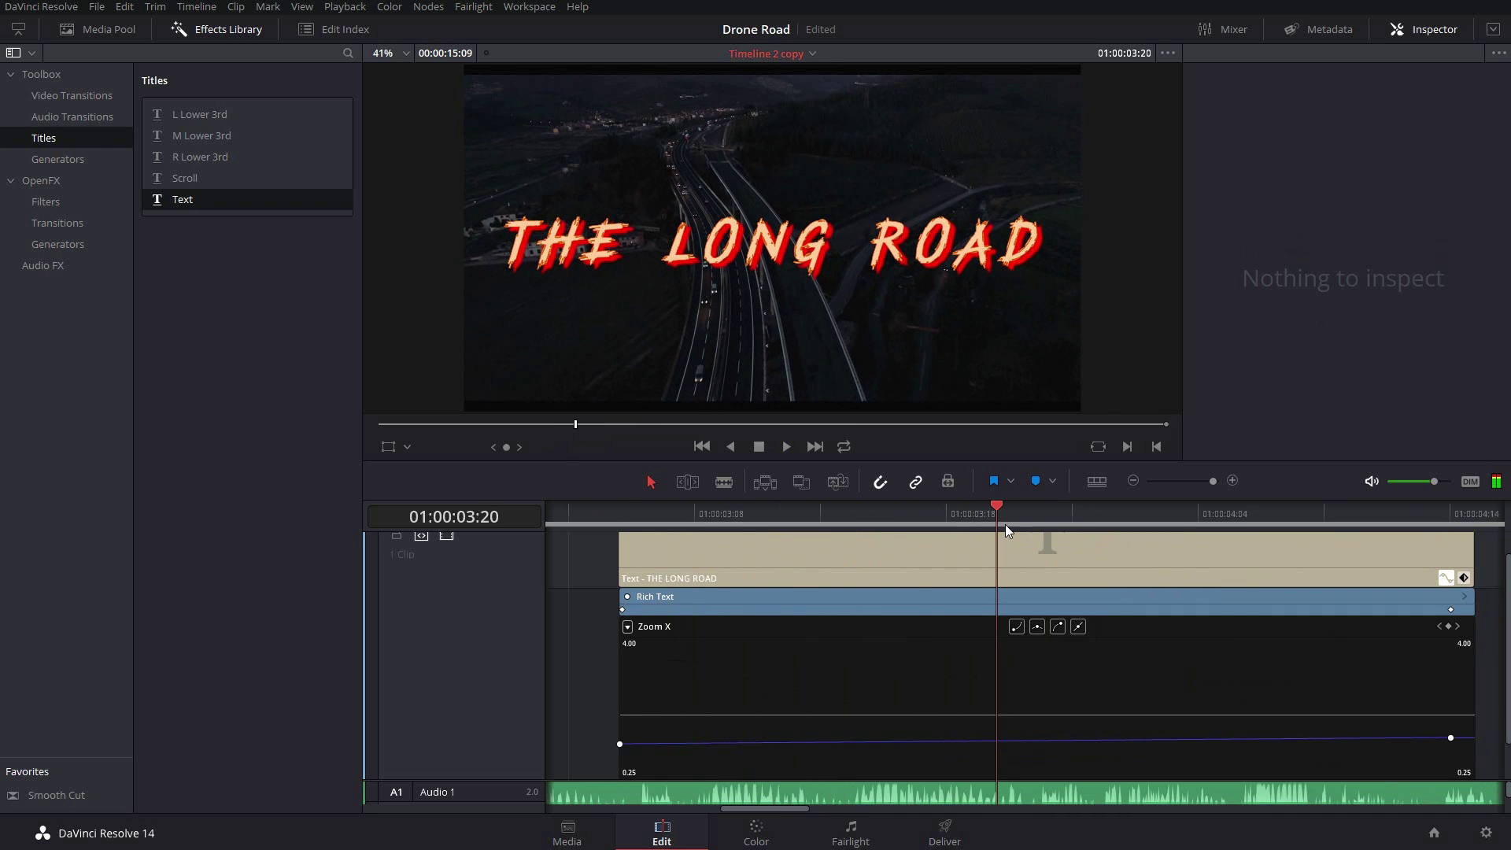
click(1173, 480)
mouse_move(823, 516)
mouse_down()
mouse_move(866, 517)
mouse_move(760, 521)
mouse_up()
Review the later road footage and drag a Text title to about 01:00:09:02.
key(space)
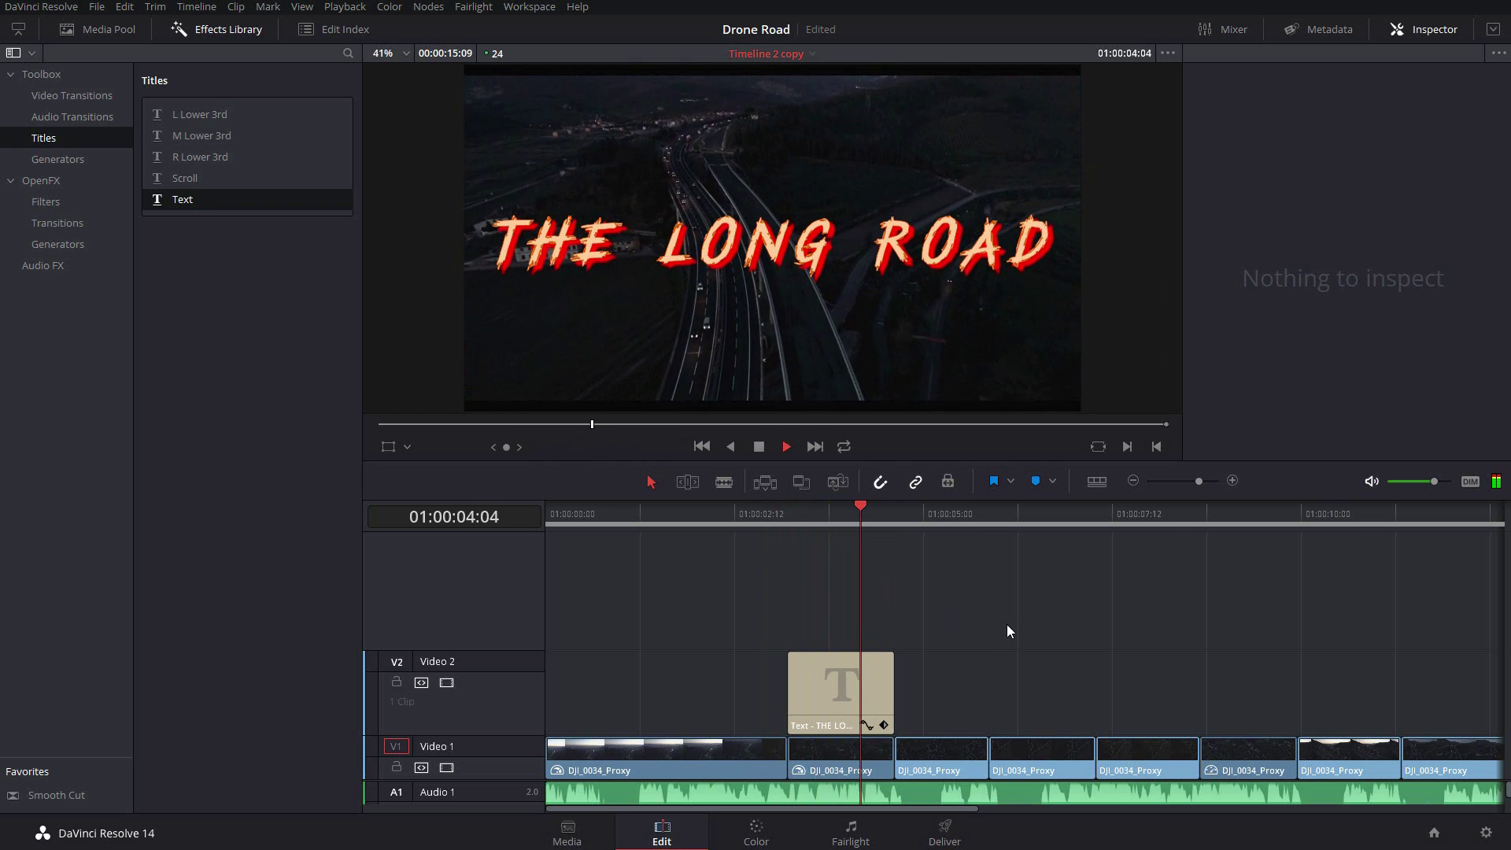
click(783, 513)
click(952, 564)
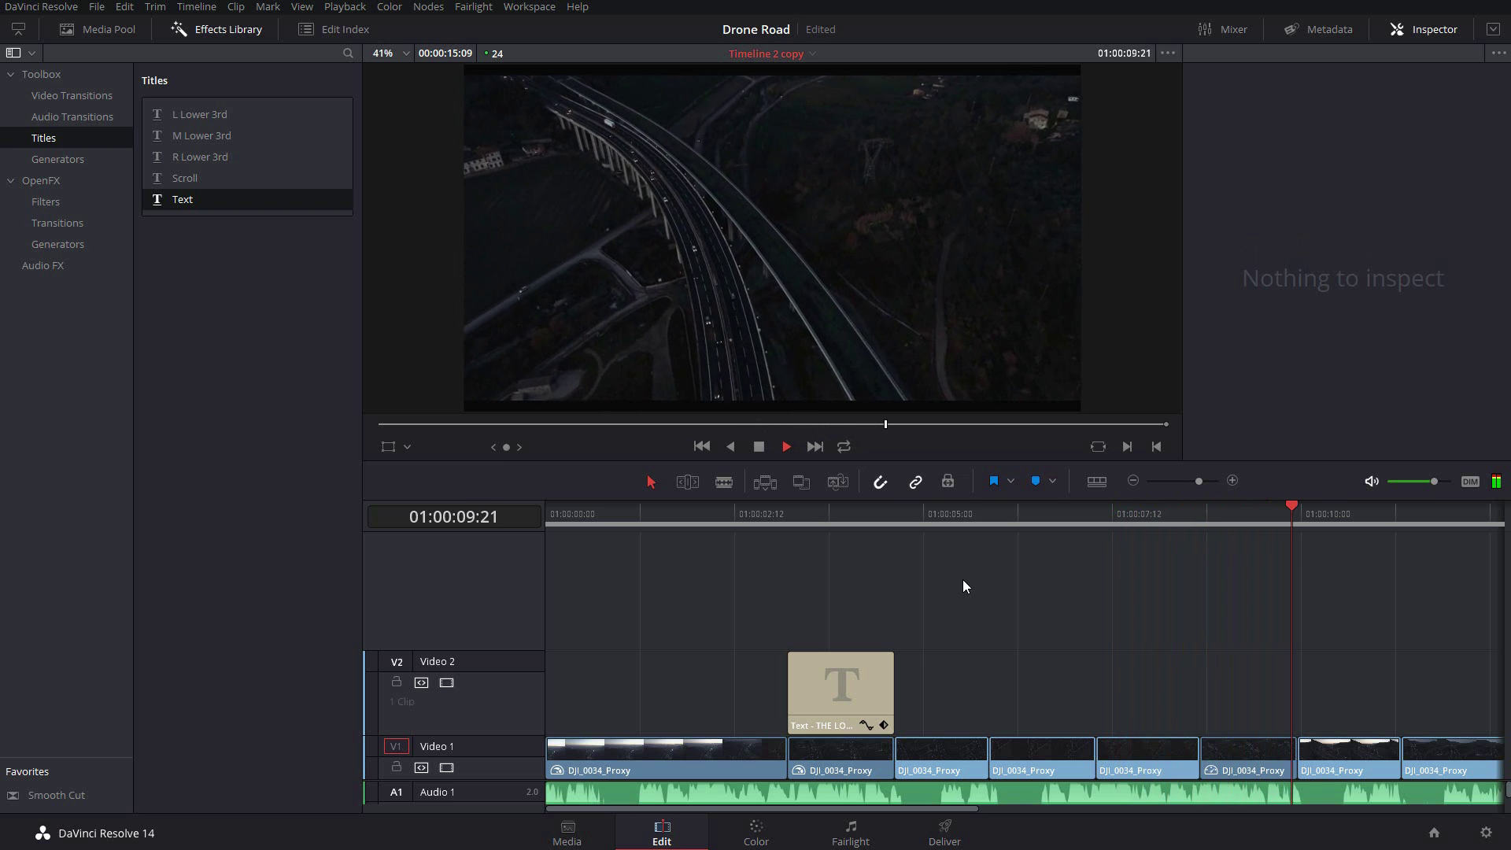
click(1191, 518)
key(space)
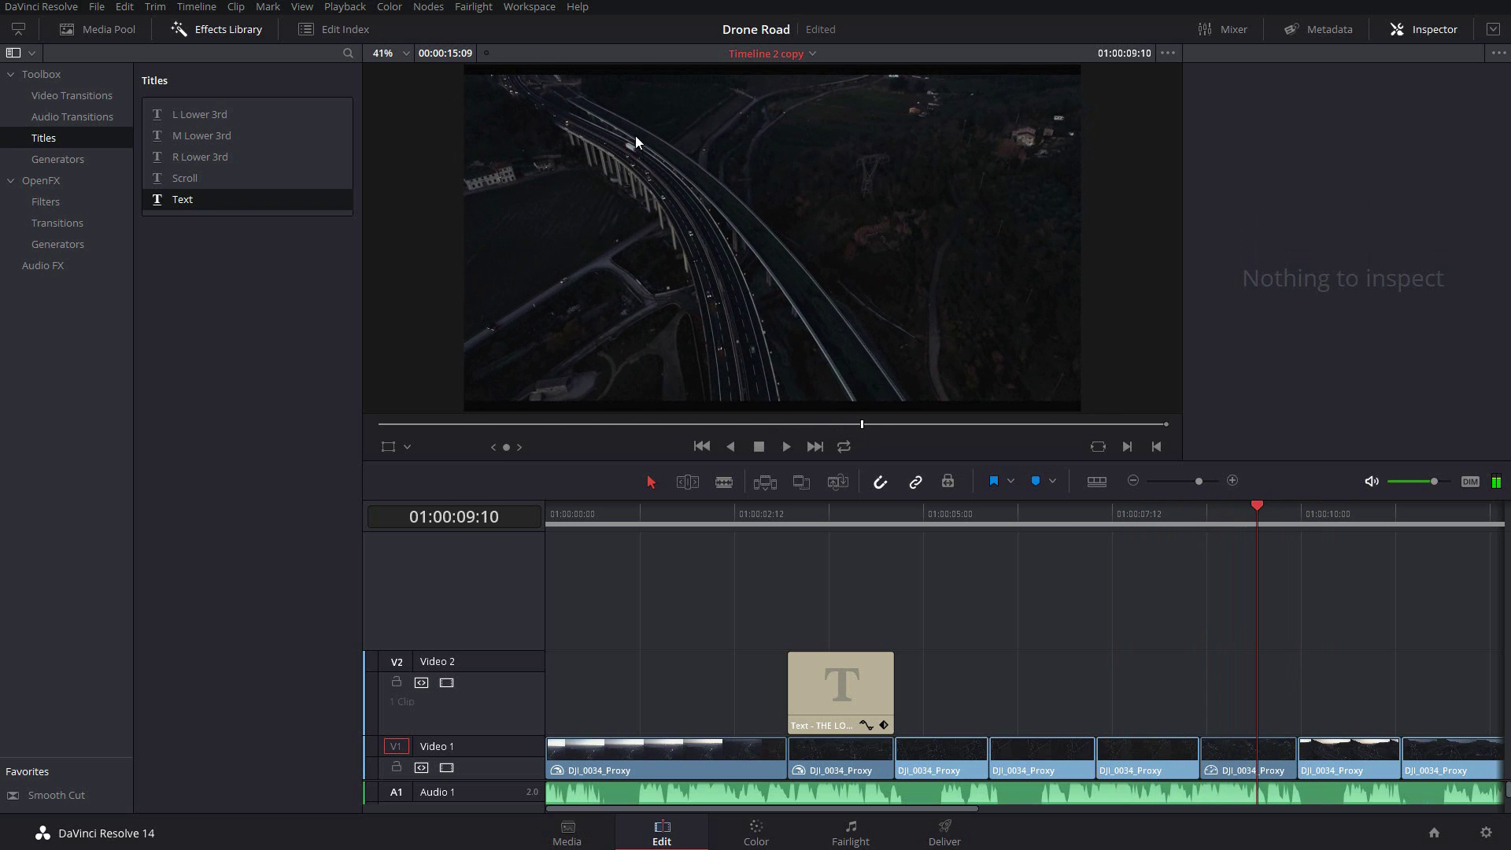
drag(1206, 517, 1228, 515)
mouse_move(182, 199)
mouse_down()
mouse_move(1059, 614)
mouse_move(943, 691)
mouse_move(1204, 693)
mouse_up()
Drop the Text title onto Video 2 and retype it as FOLLOW.
click(1261, 708)
double_click(1225, 163)
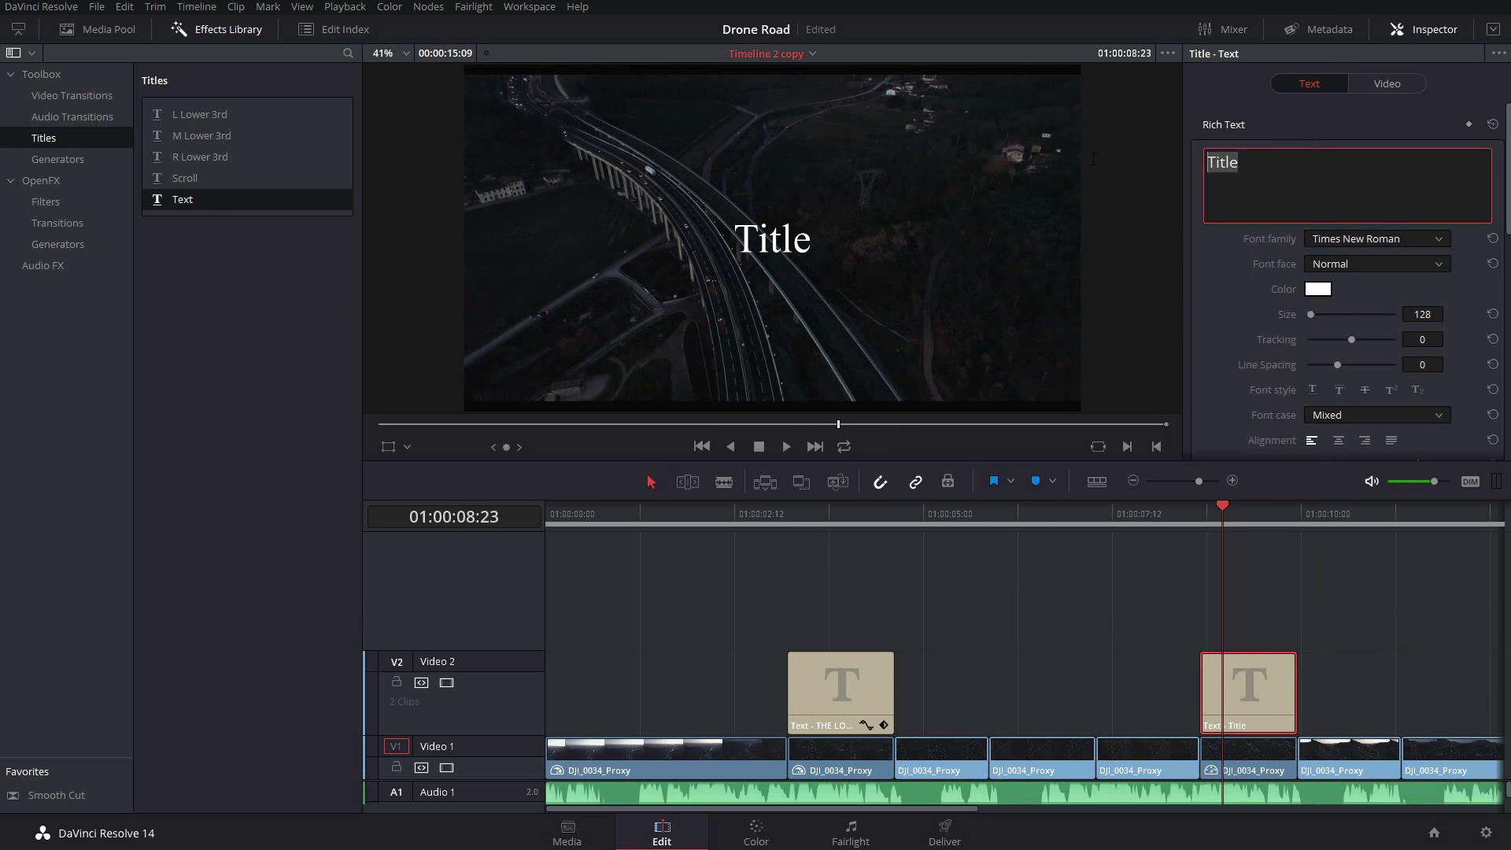
text(FOLLOW)
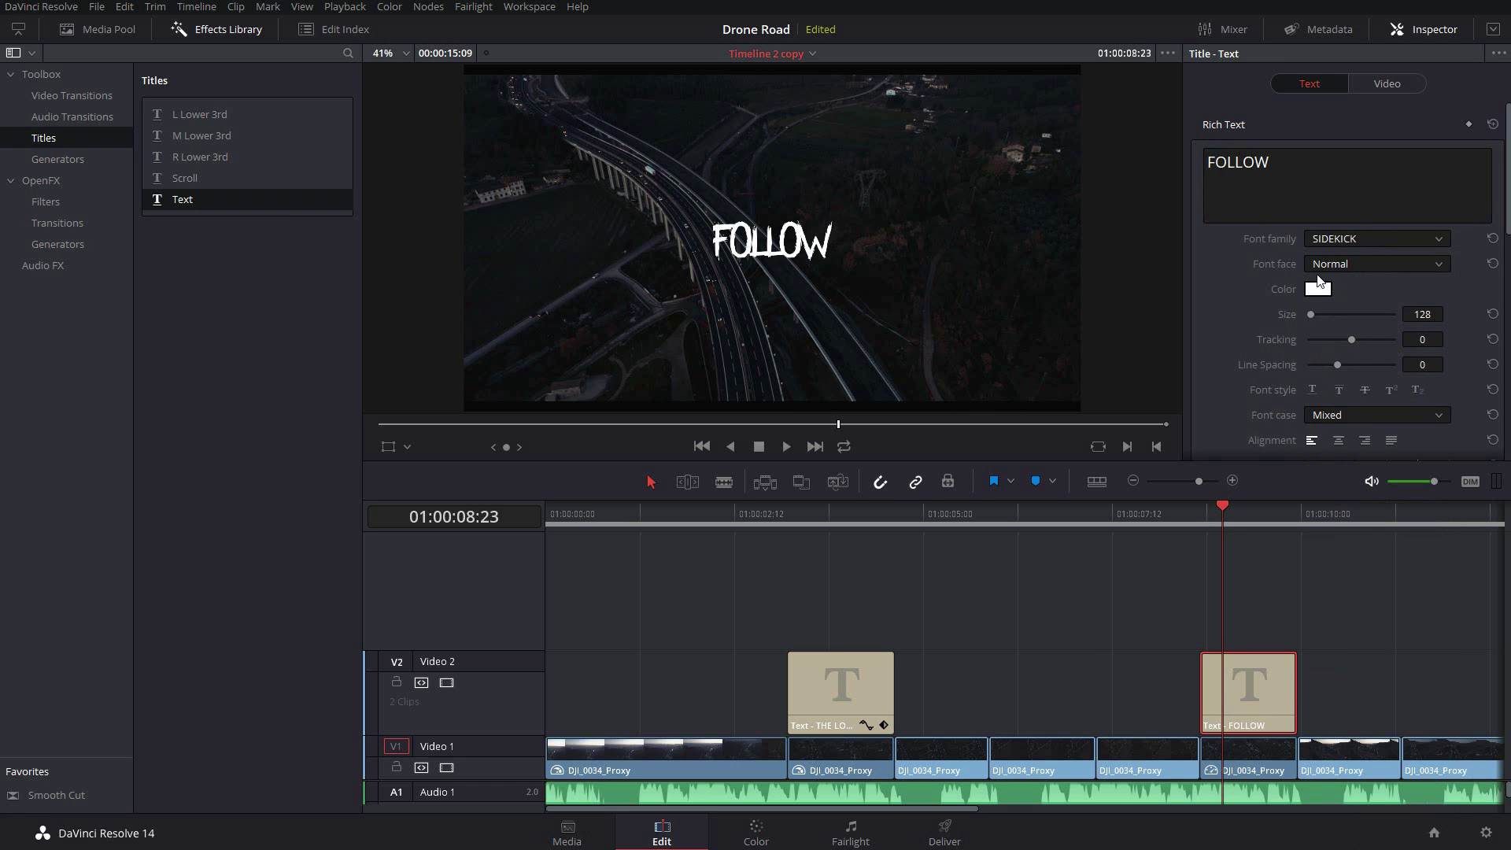
Style FOLLOW in Bold Italic at size 224, then go to the Color page.
click(1377, 264)
click(1342, 337)
drag(1313, 314, 1313, 317)
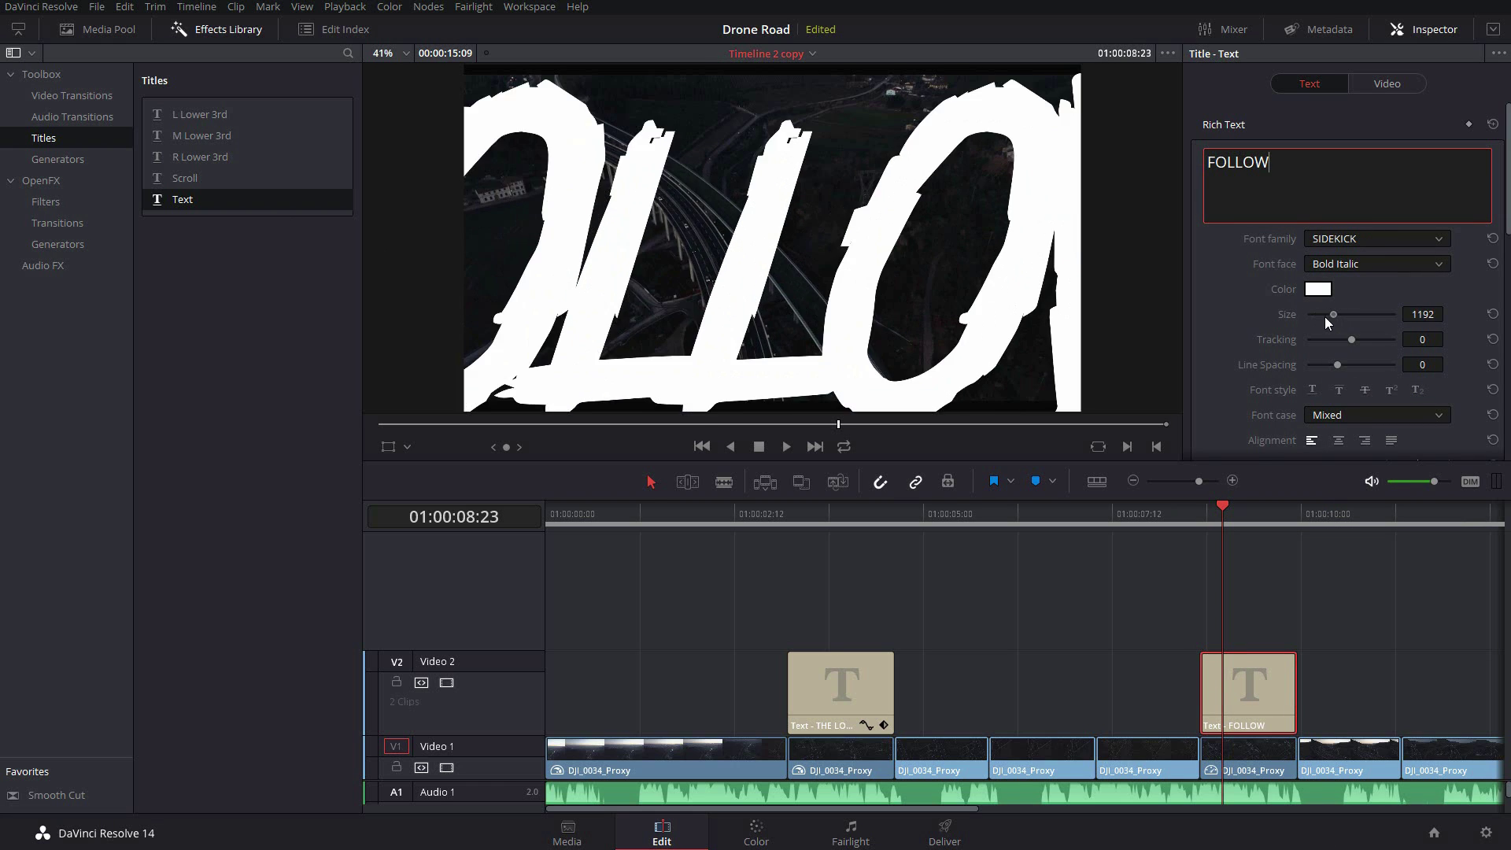
scroll(1258, 362, down, 10)
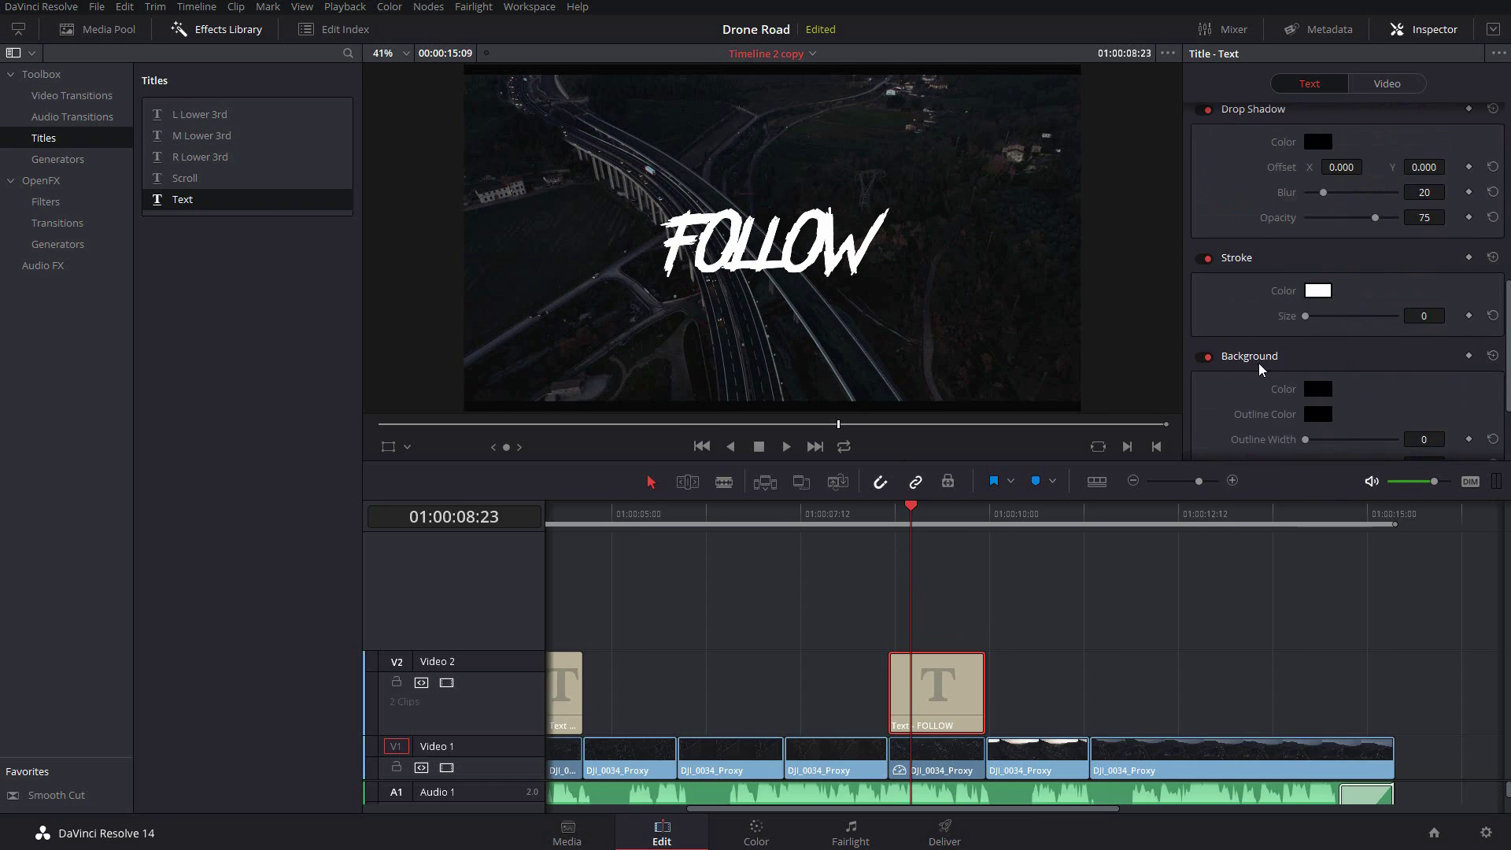
scroll(1264, 347, up, 10)
click(756, 832)
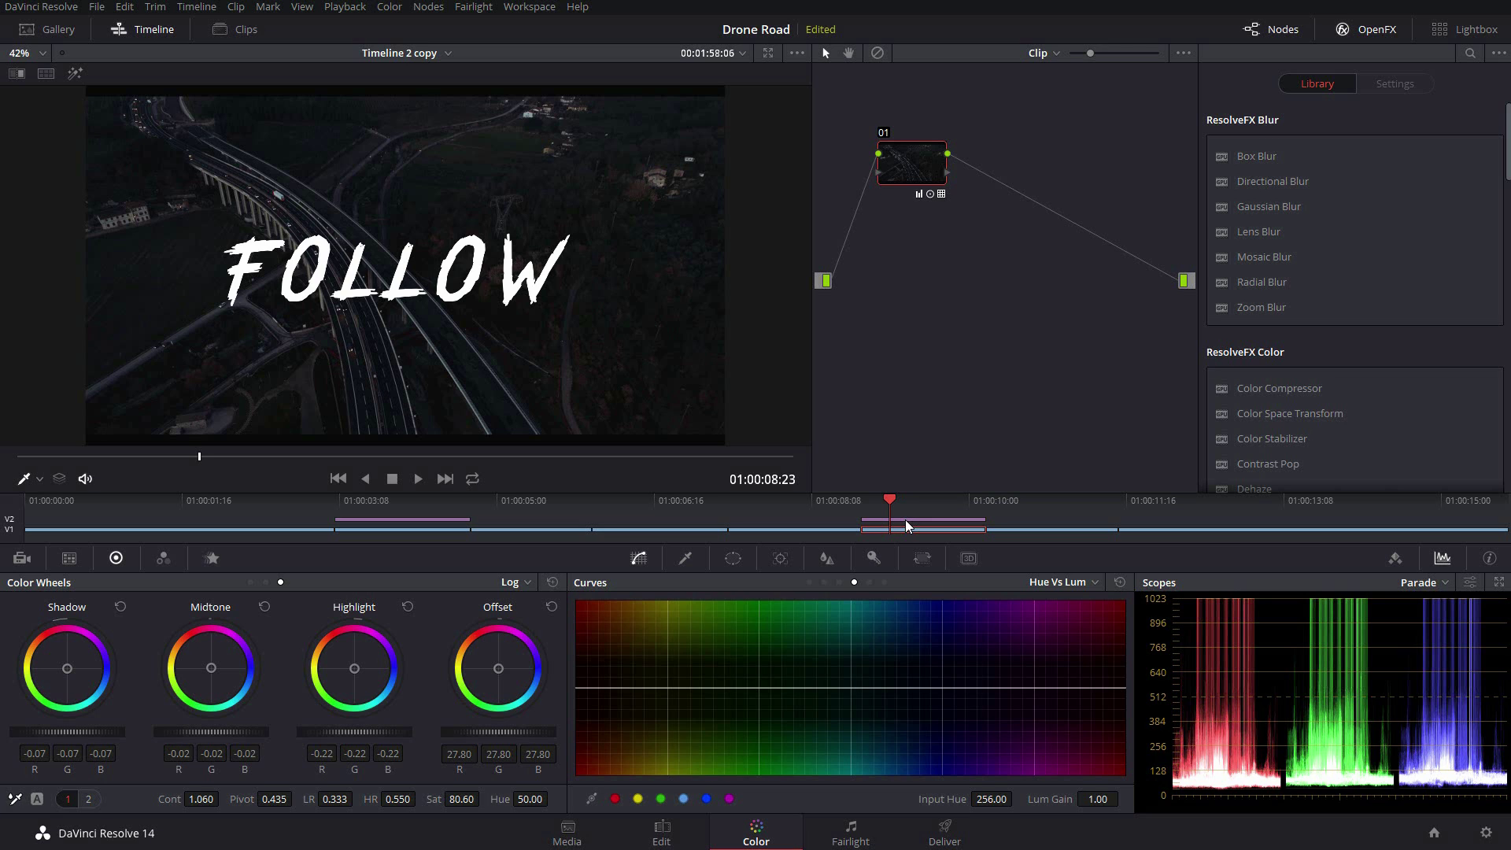
Back on the Edit page, convert the FOLLOW title into a compound clip named 'TESTO'.
click(662, 827)
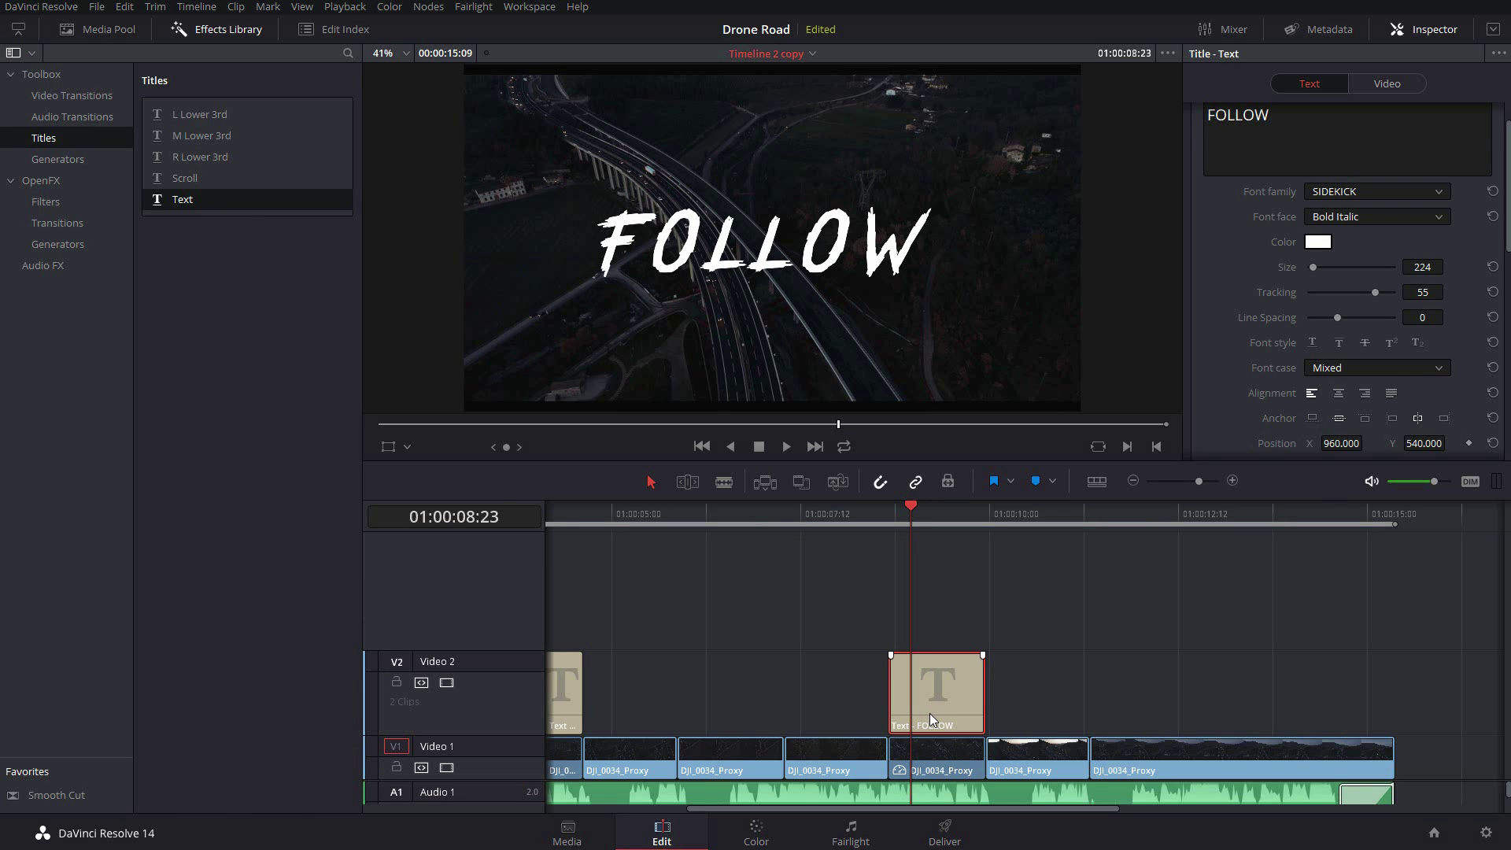
click(235, 6)
click(262, 29)
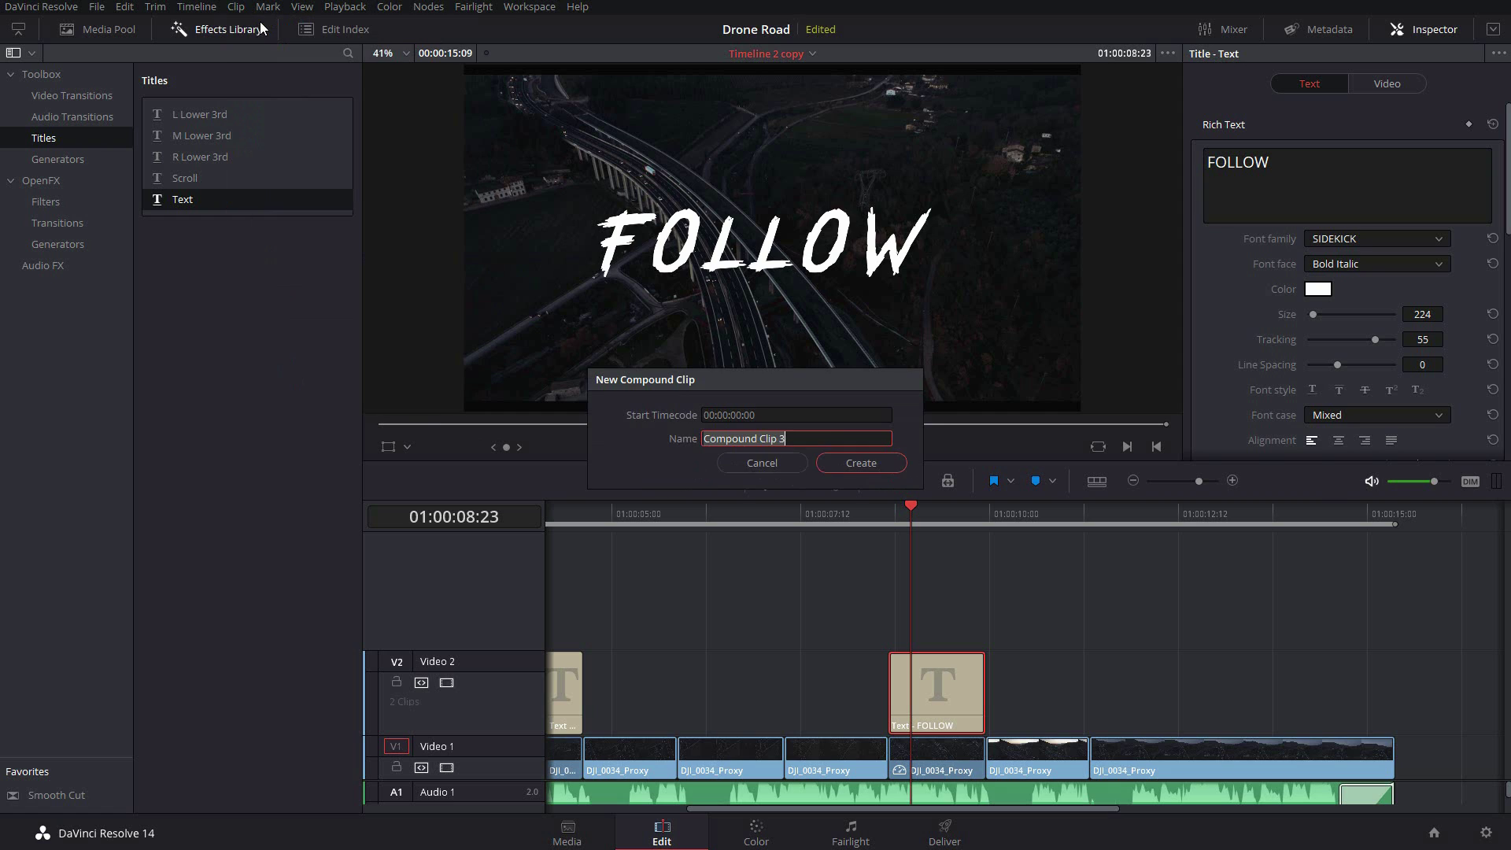
text(TESTO)
key(Return)
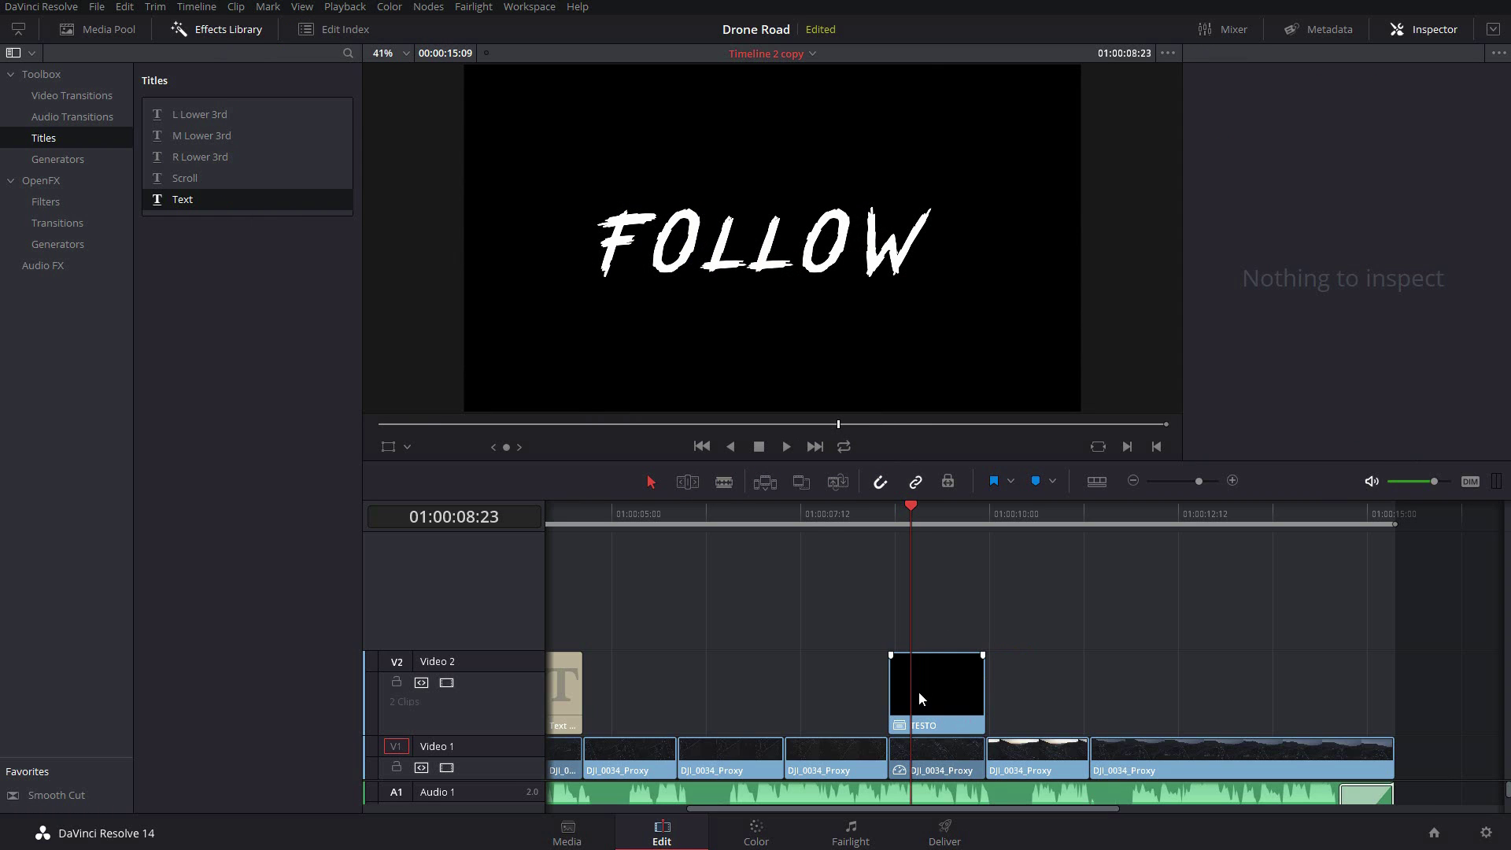
Set the TESTO compound clip's Inspector composite mode to Add, then go to the Color page.
click(918, 691)
right_click(923, 705)
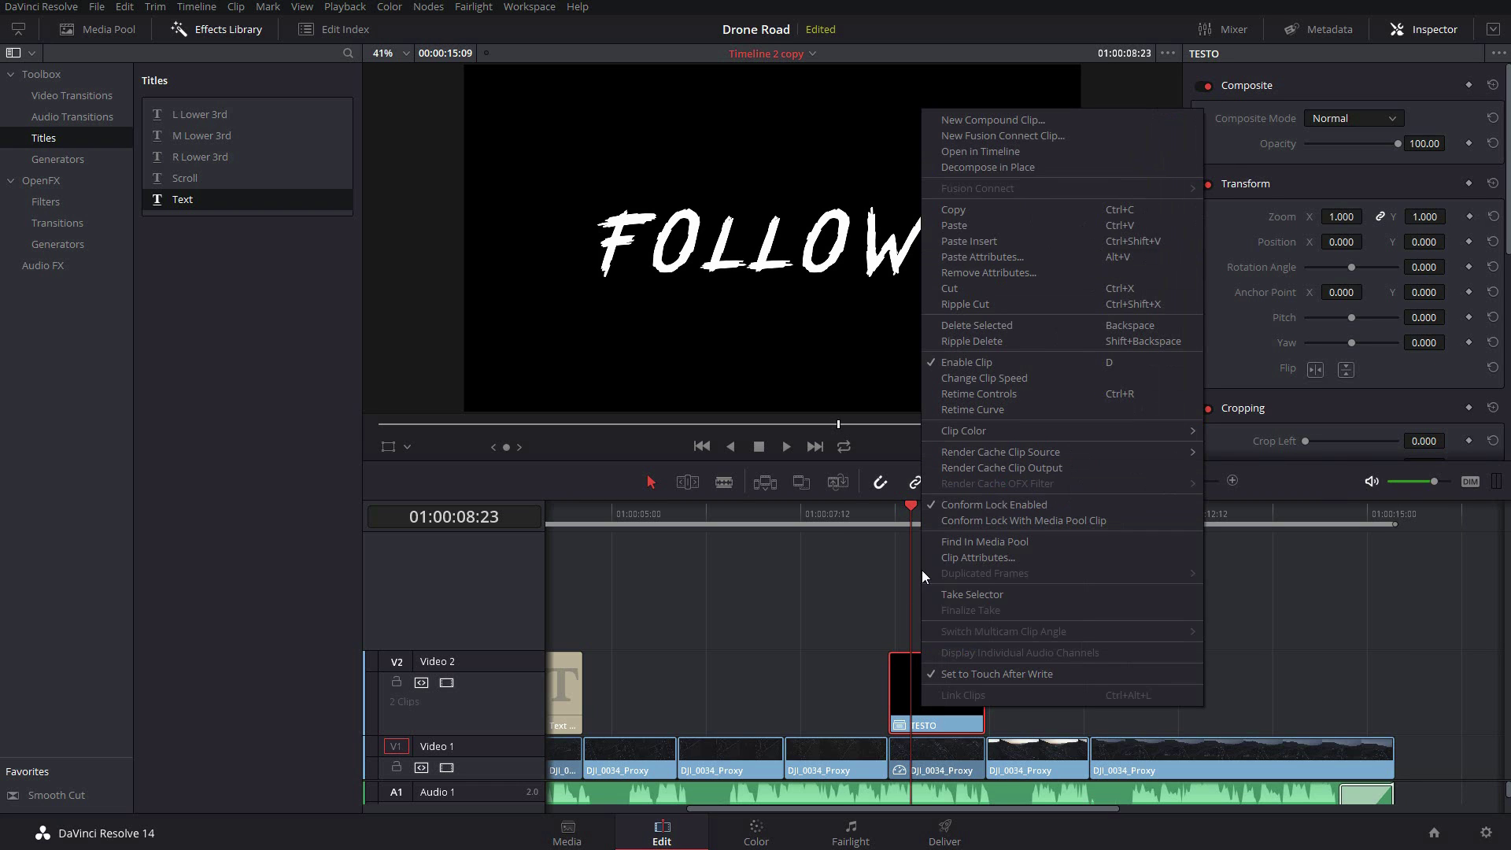
click(897, 616)
click(936, 666)
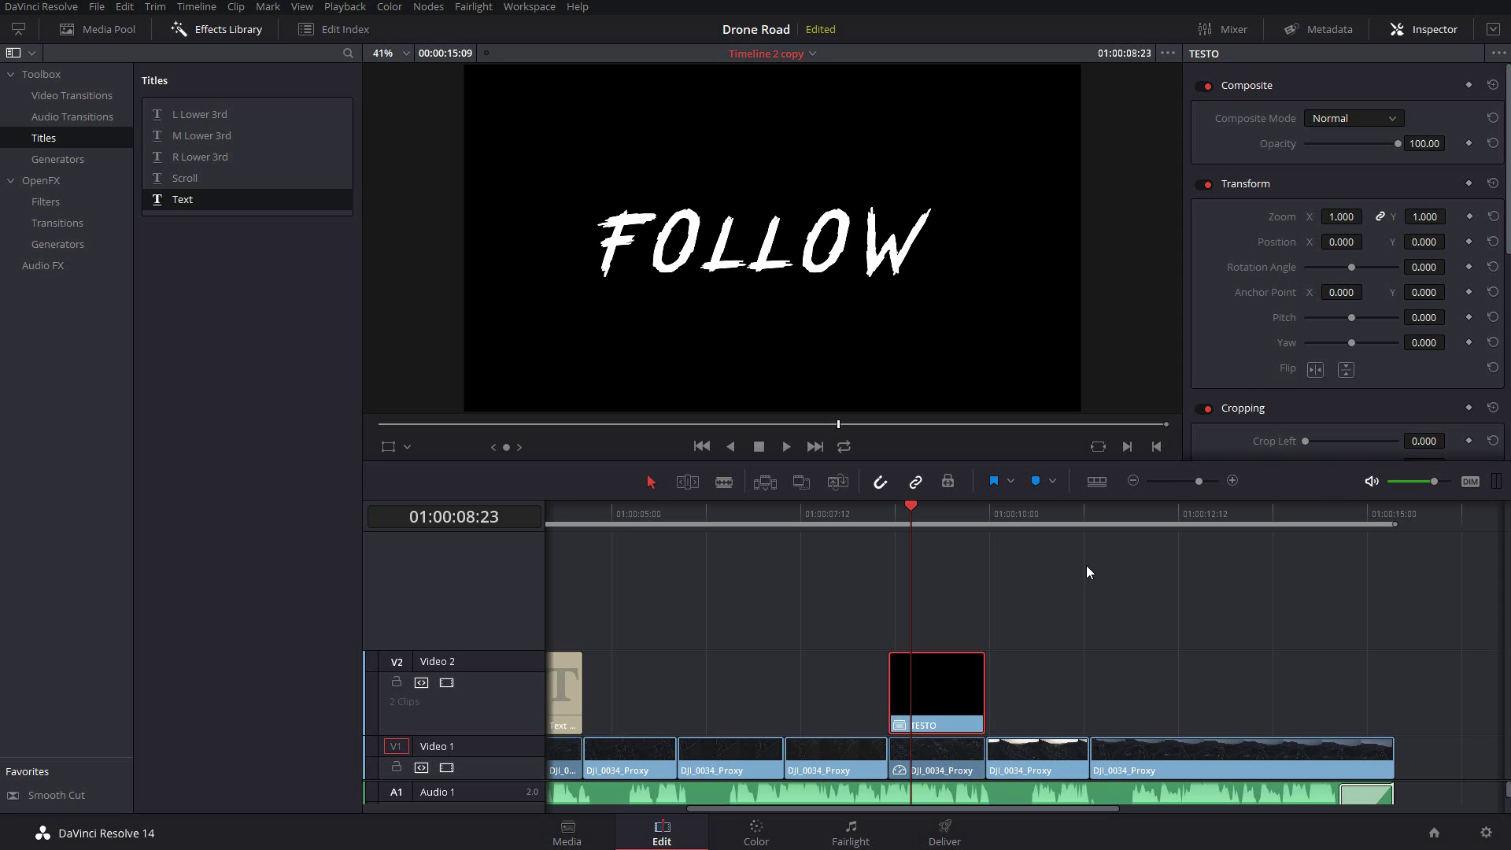
click(1346, 120)
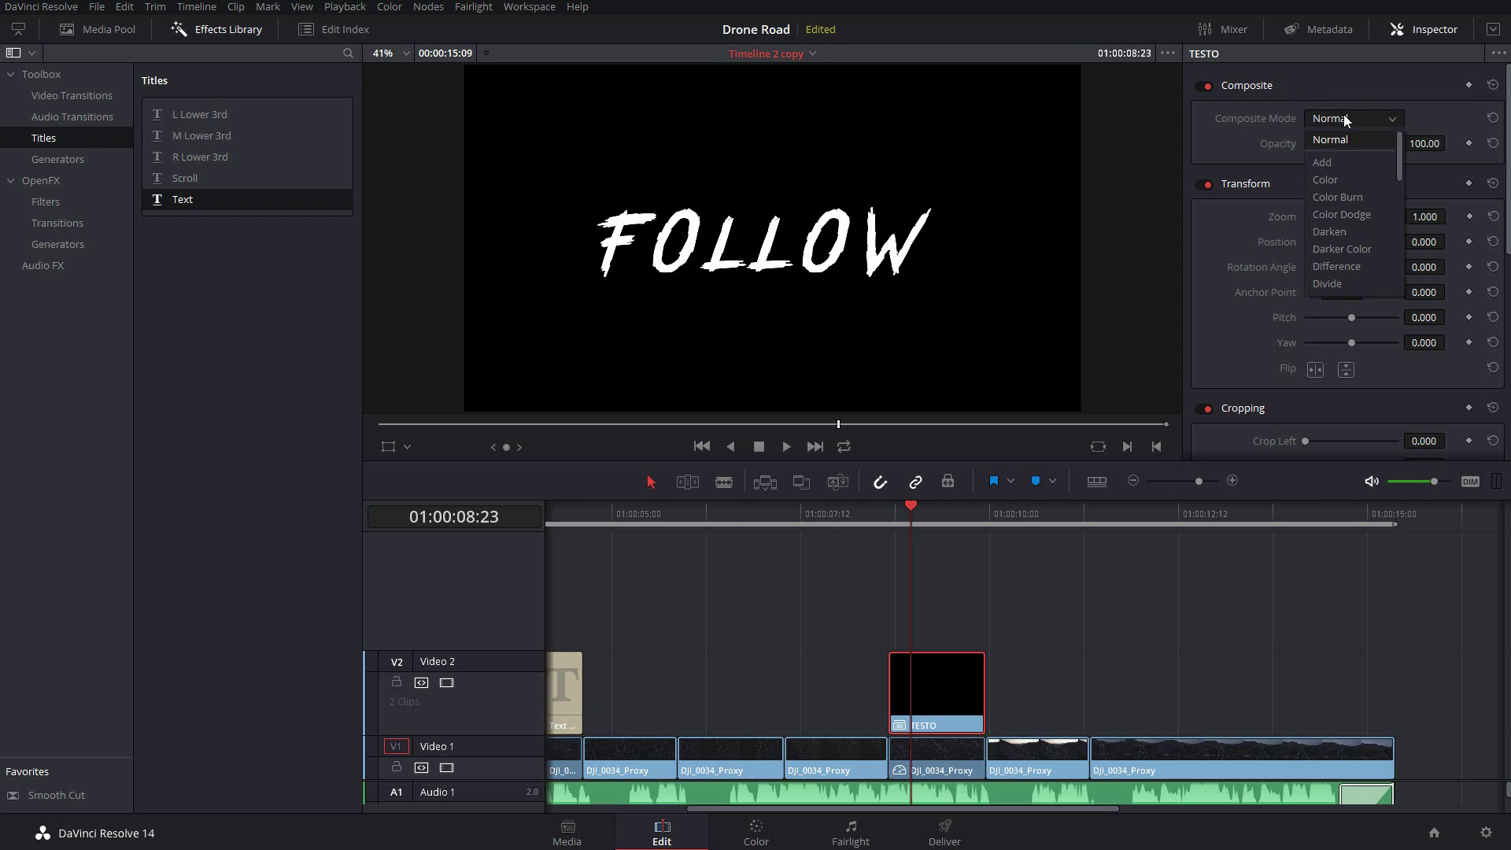
click(1353, 164)
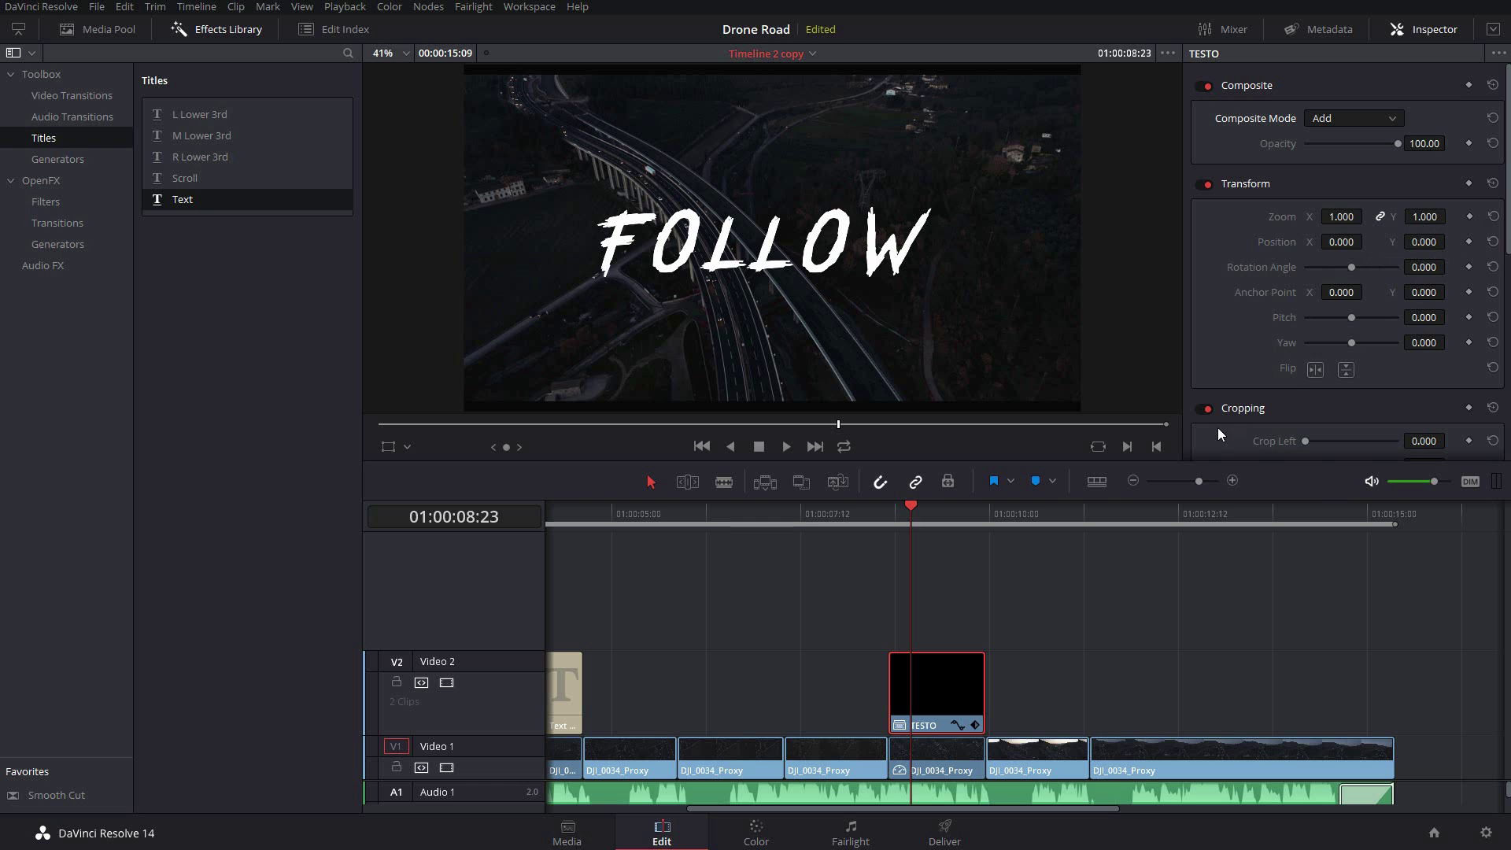
click(757, 830)
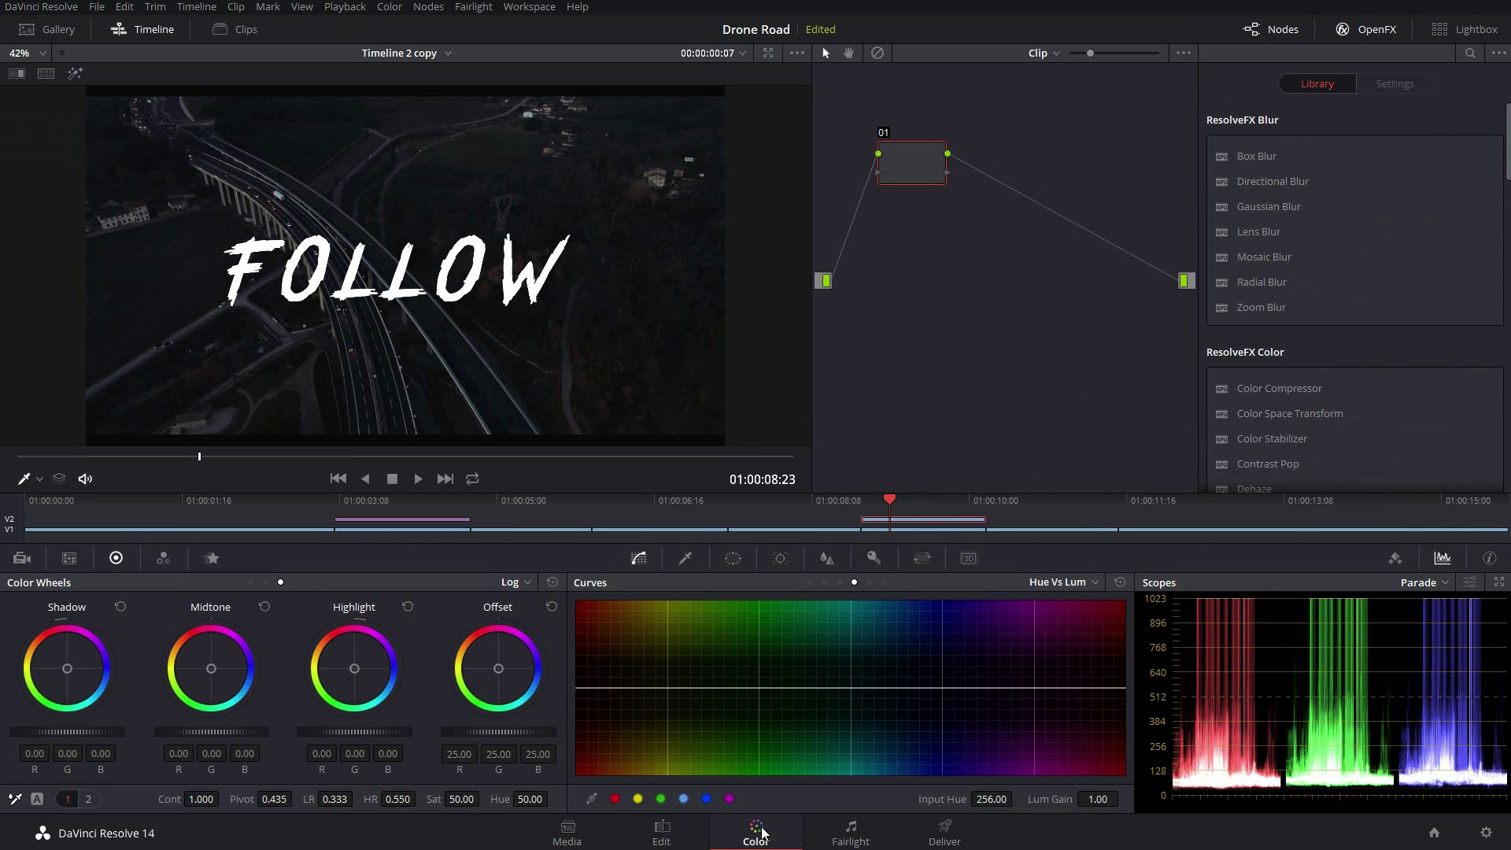
Select the V1 drone clip and add serial node 02 after node 01.
click(924, 527)
right_click(915, 154)
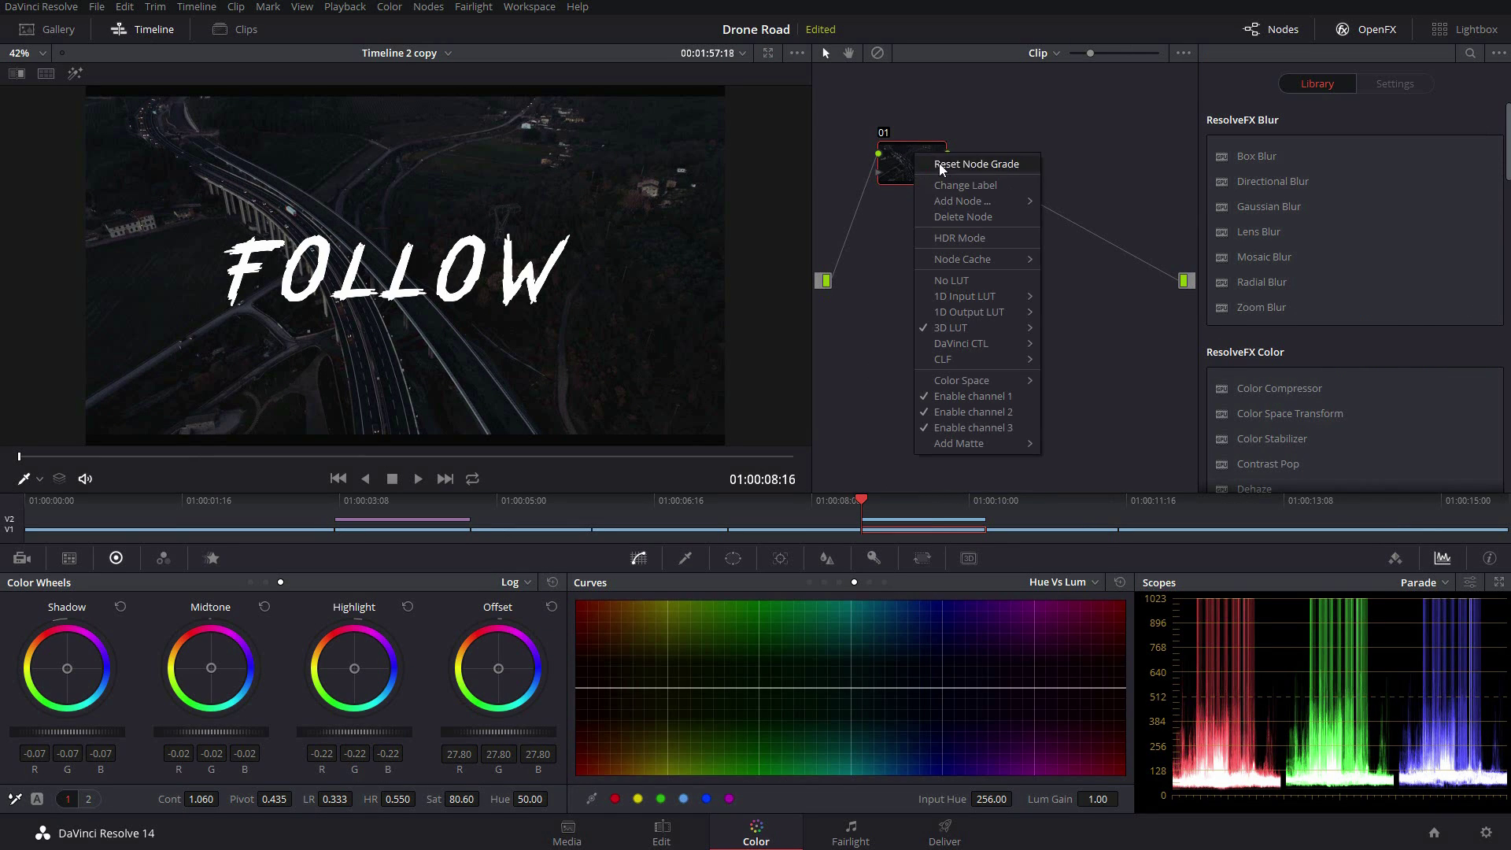
mouse_move(960, 202)
click(1093, 205)
Show the Tracker palette and switch its mode to Stabilizer.
click(826, 558)
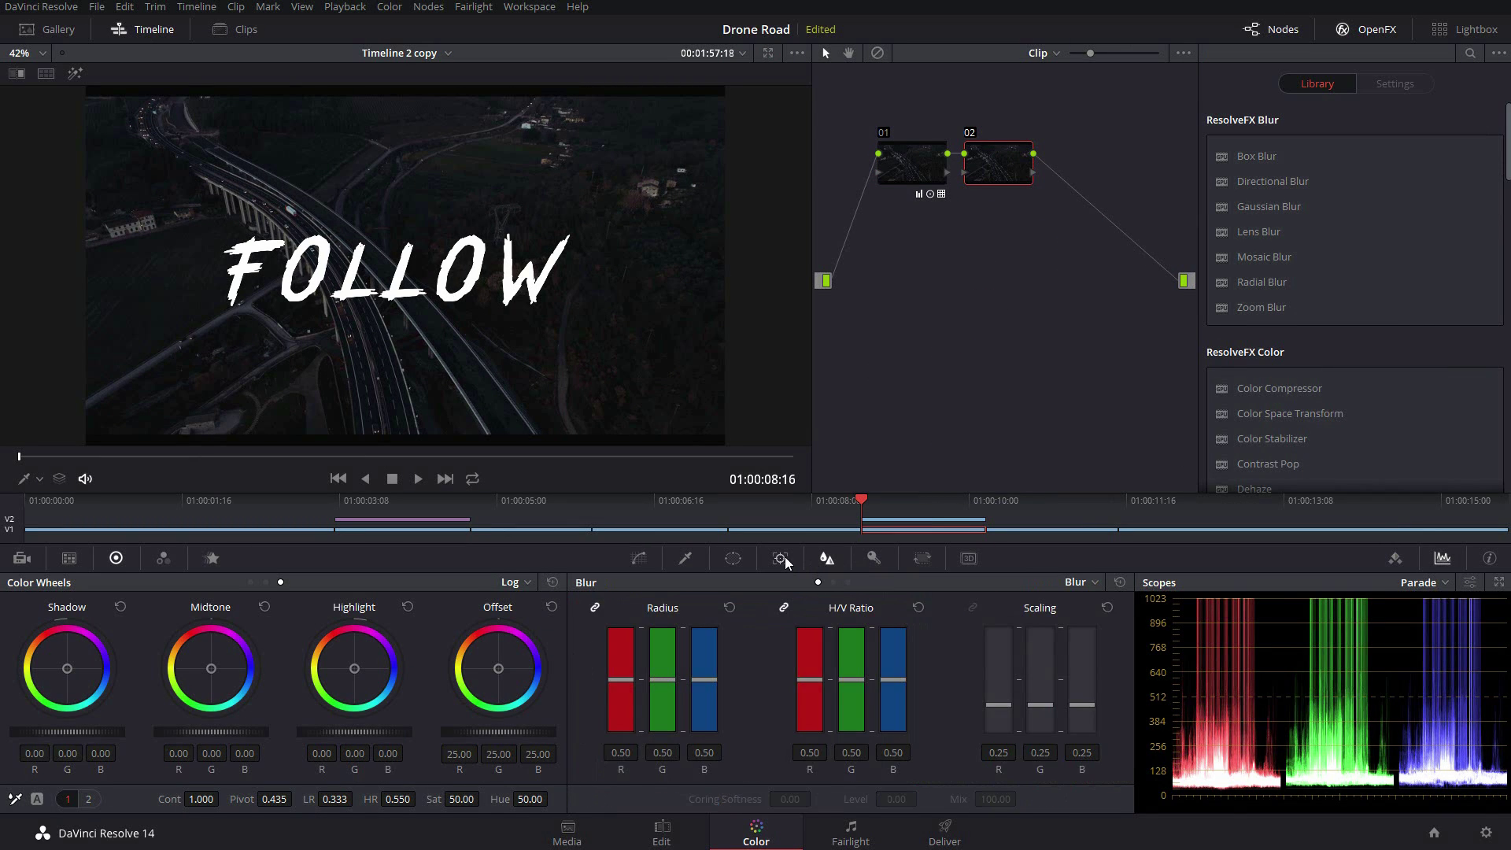
click(780, 558)
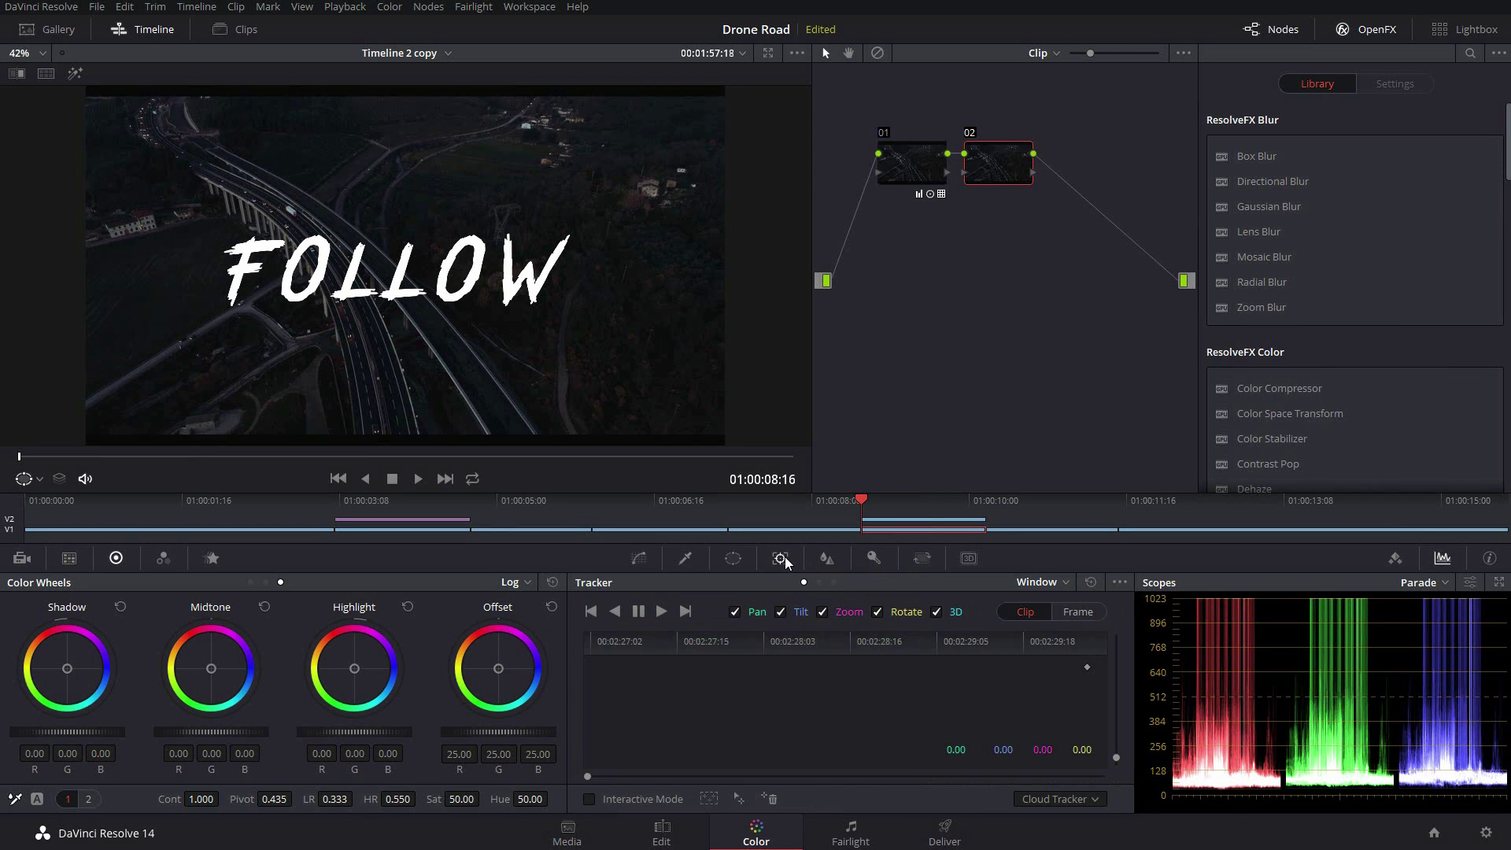
click(1042, 581)
click(1062, 620)
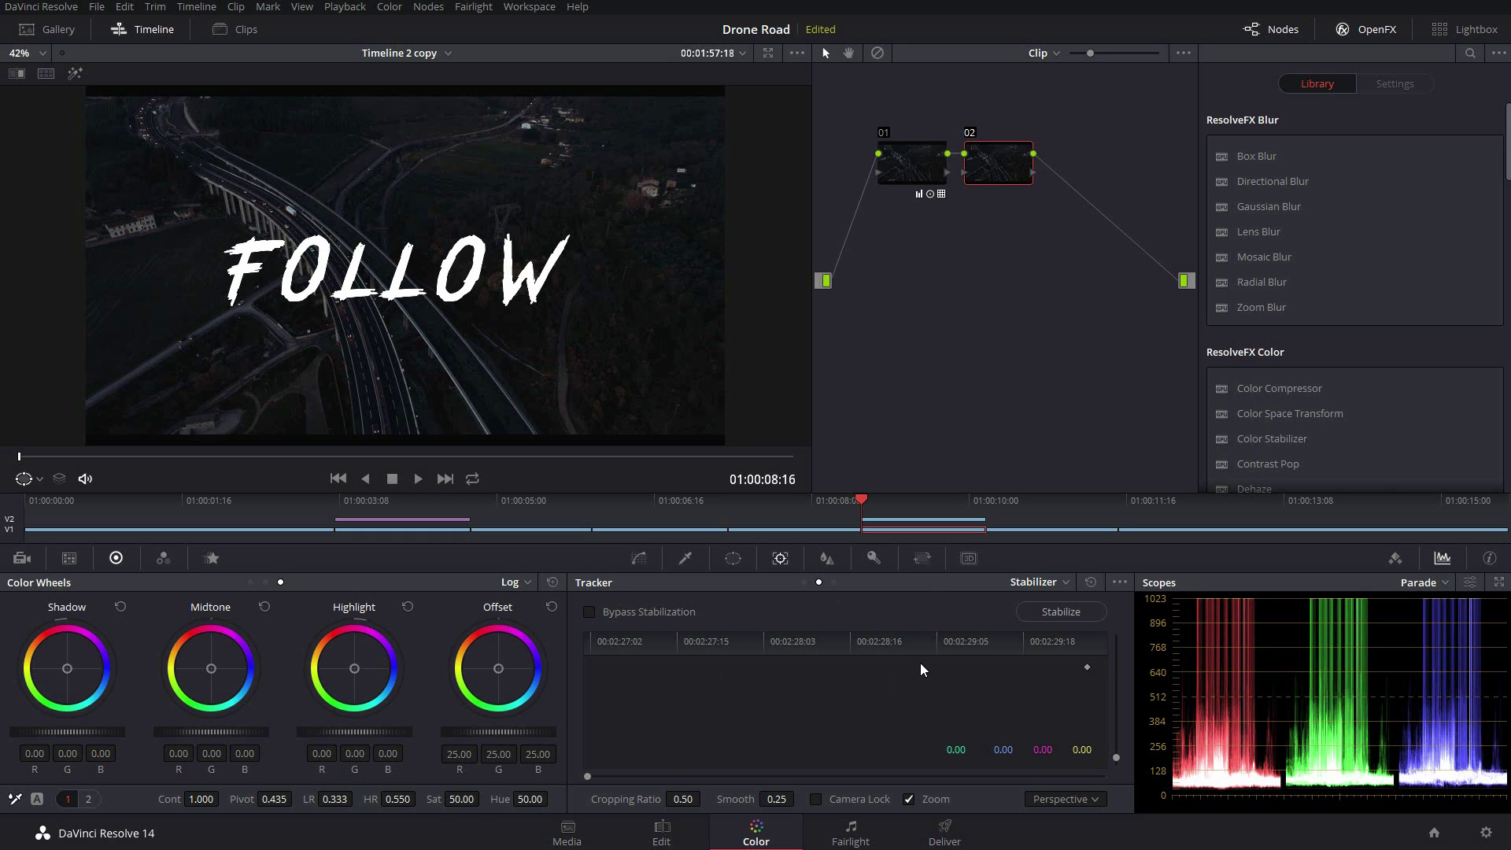
Turn Classic Stabilizer on in the tracker options and choose Point Tracker as the tracker type.
click(1120, 583)
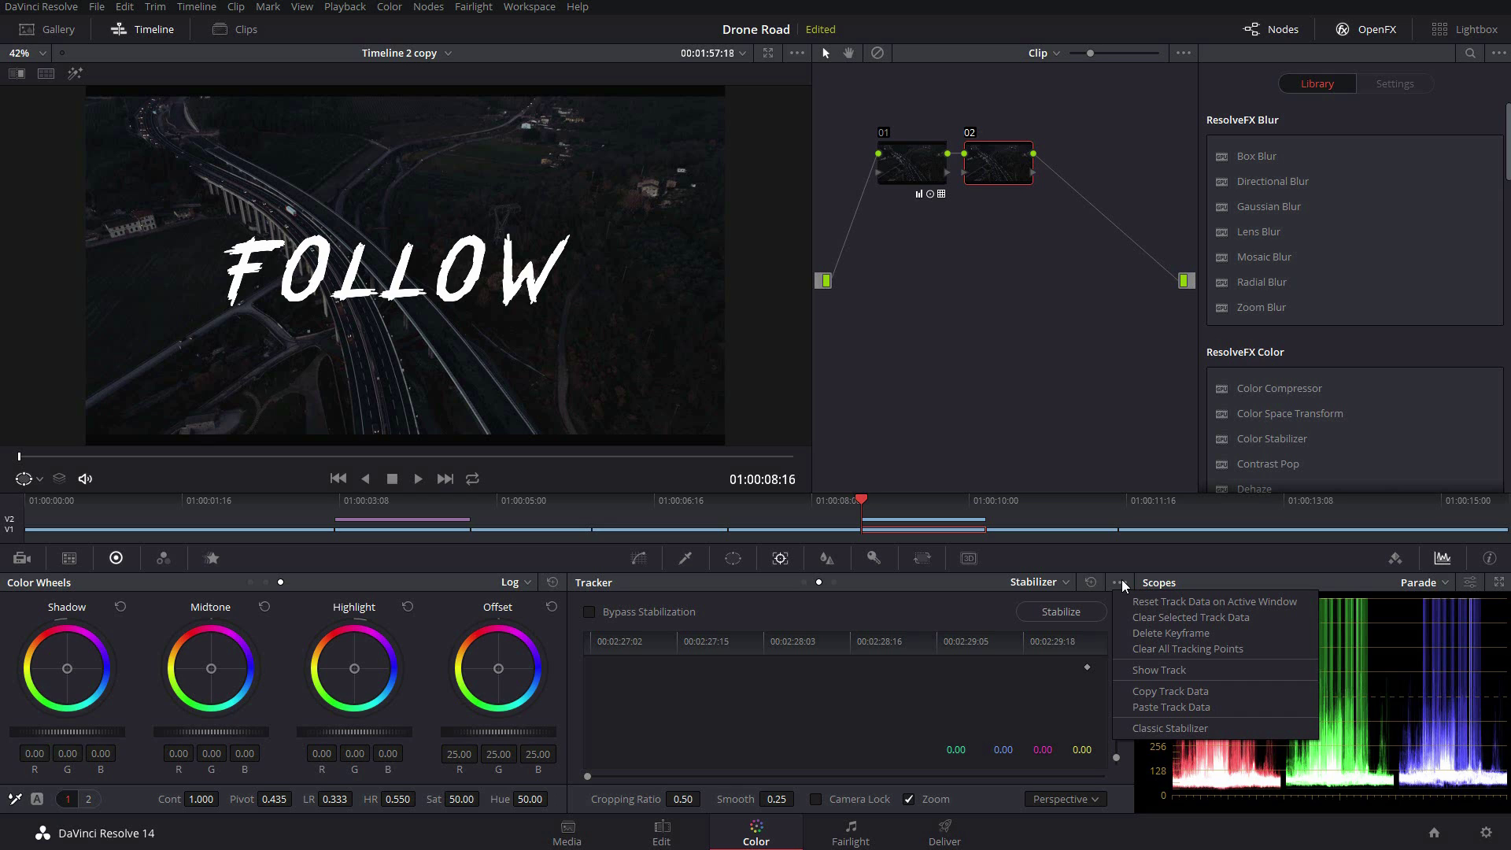
click(1161, 728)
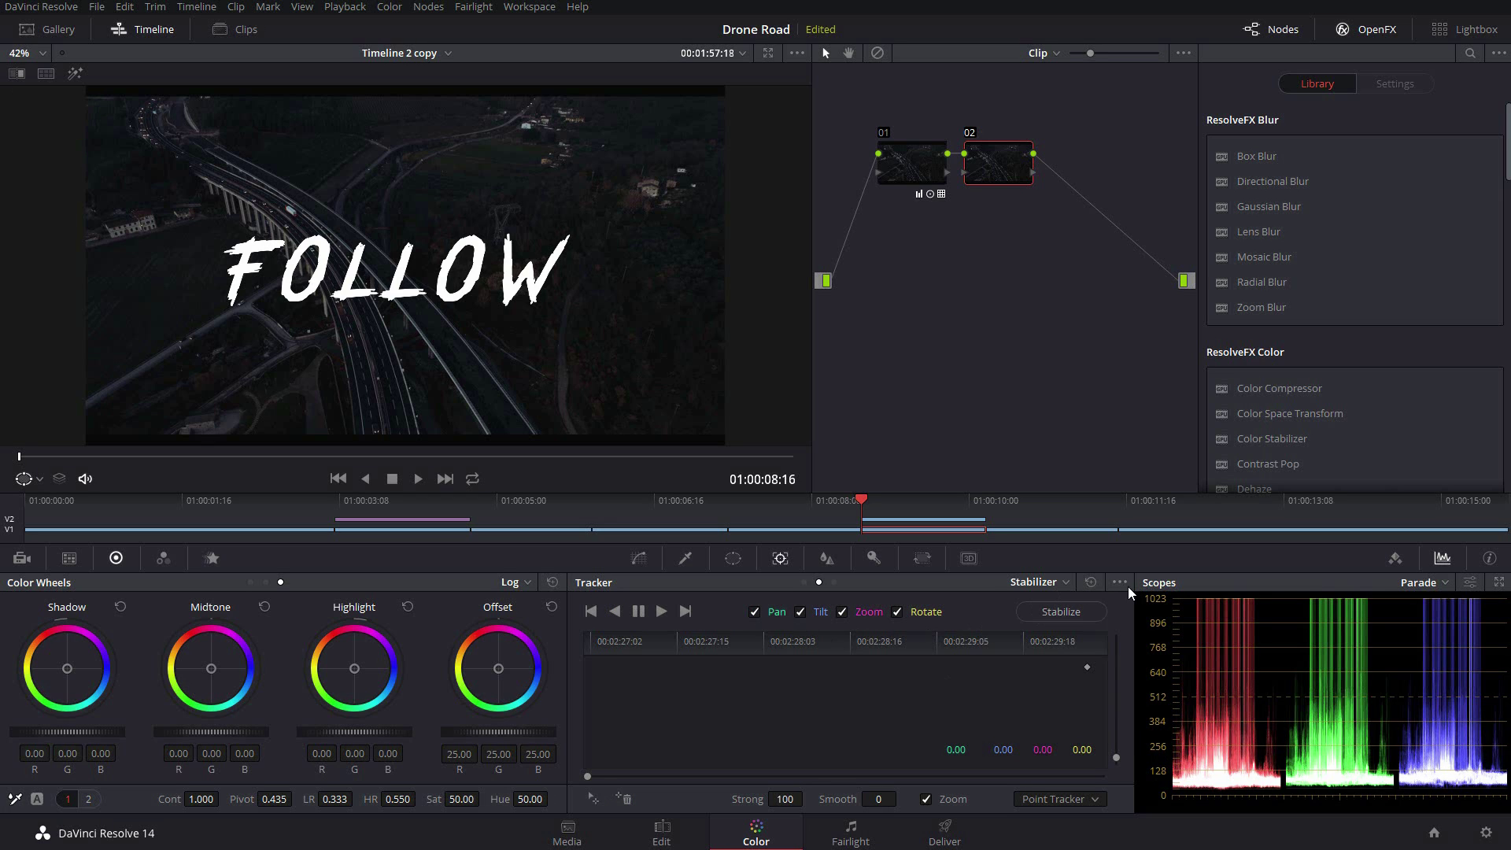
click(1119, 582)
click(1153, 730)
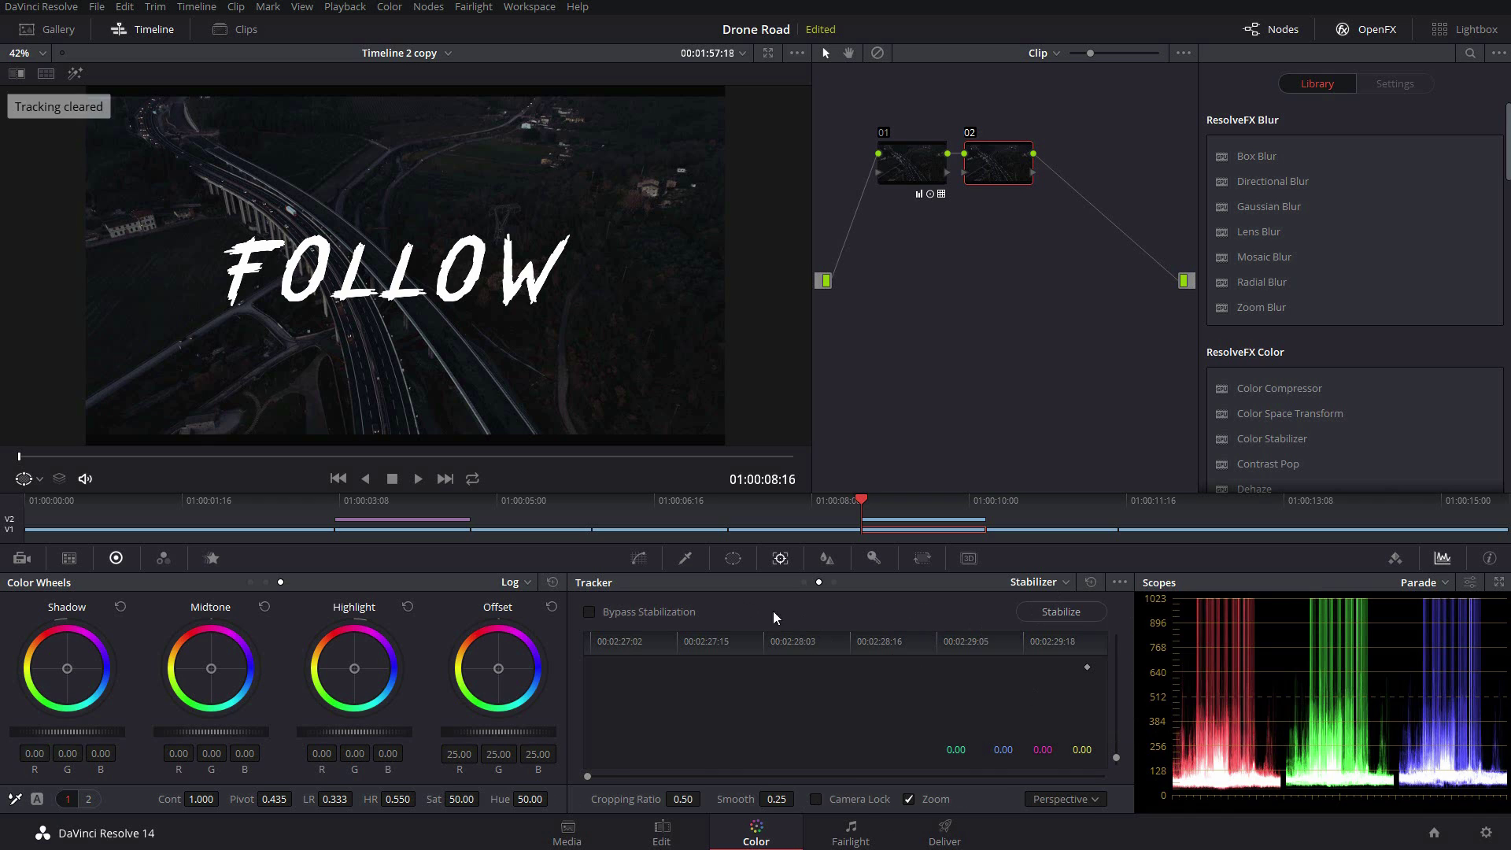
click(1119, 583)
click(1155, 718)
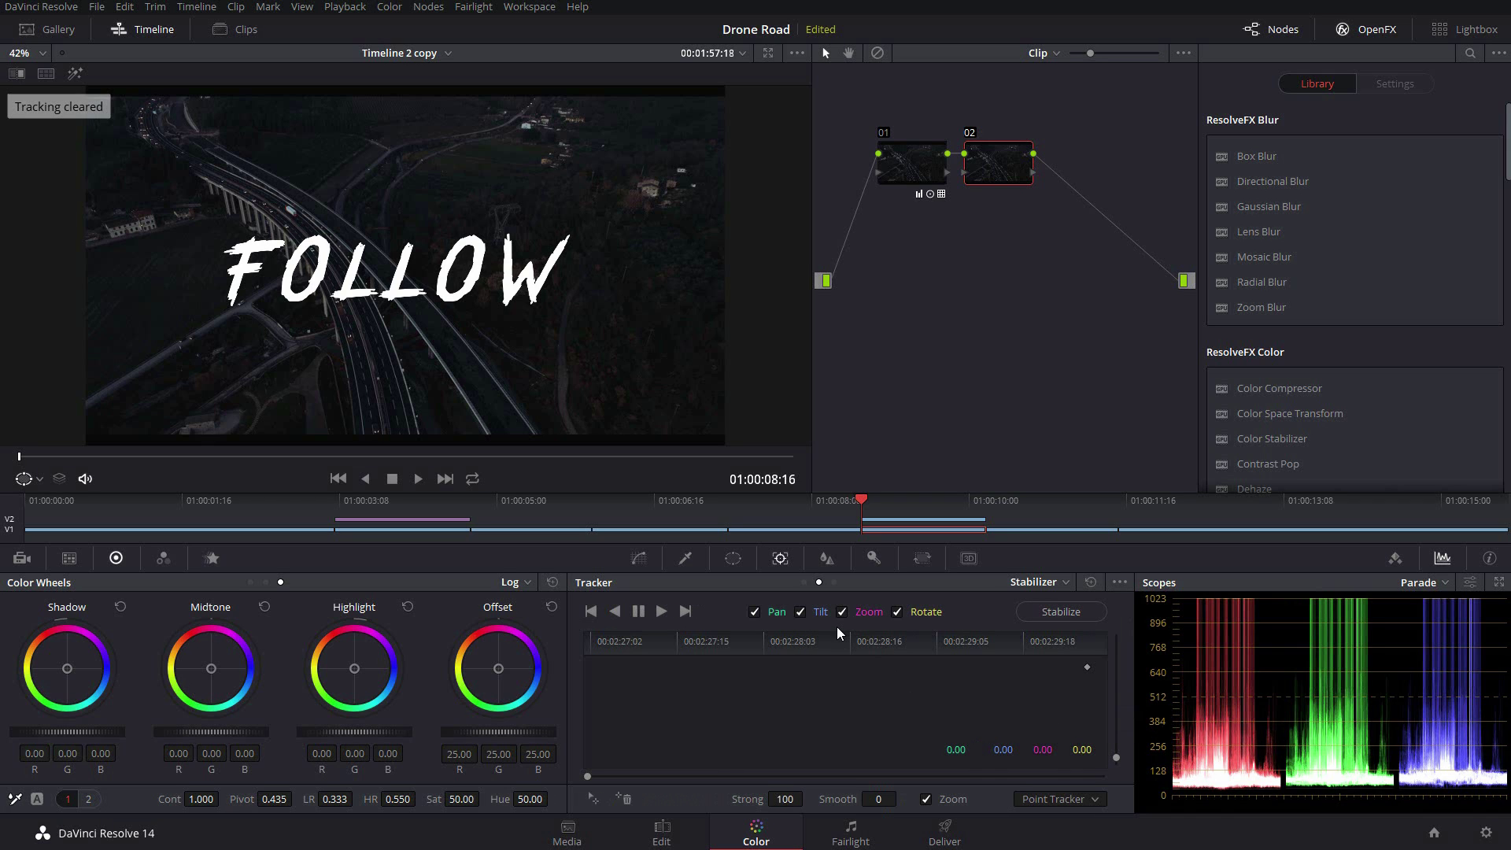
click(1068, 802)
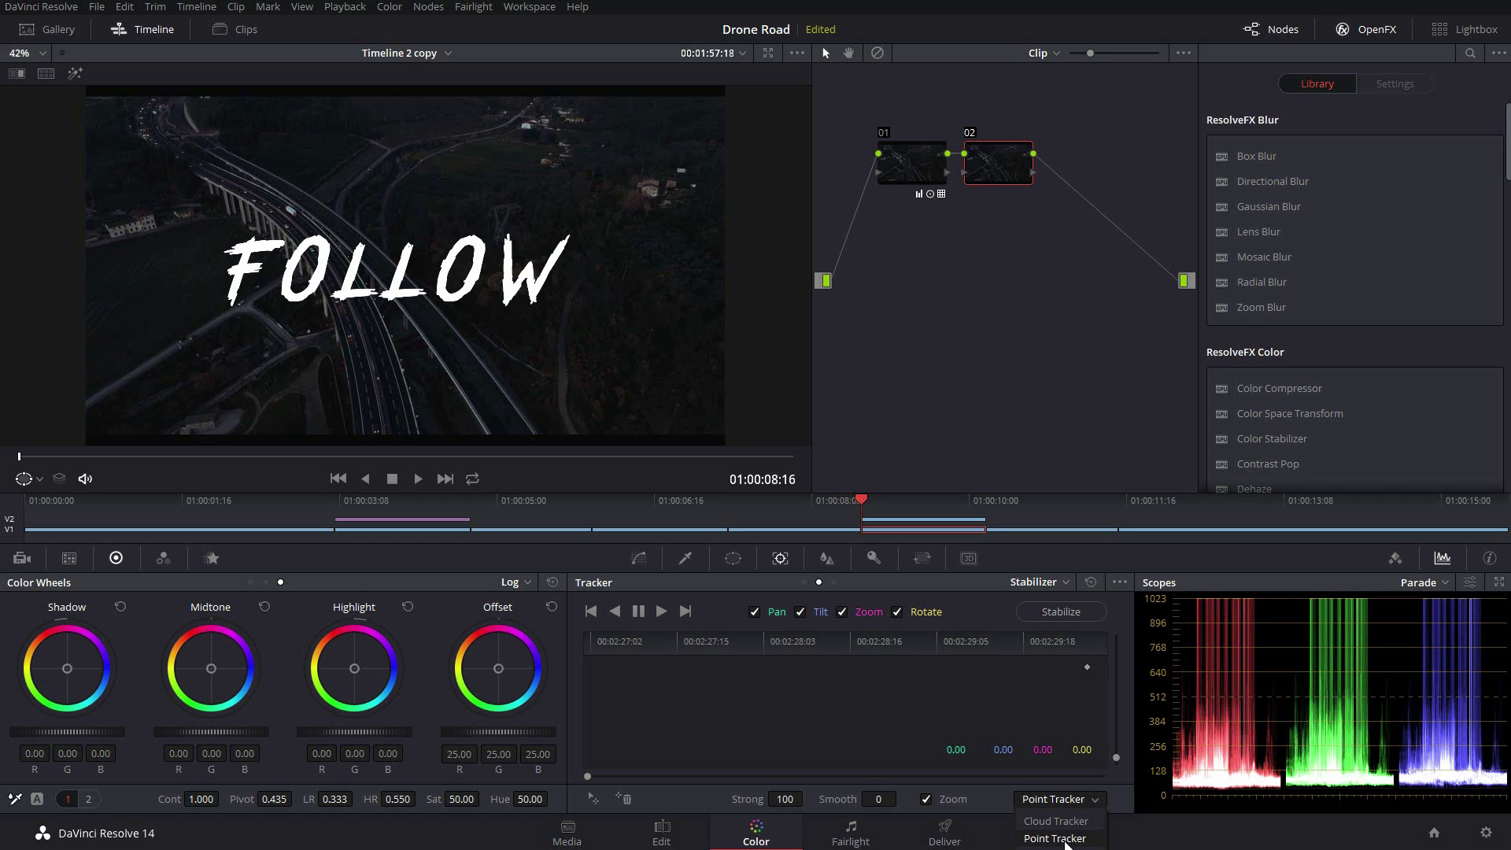
click(1066, 841)
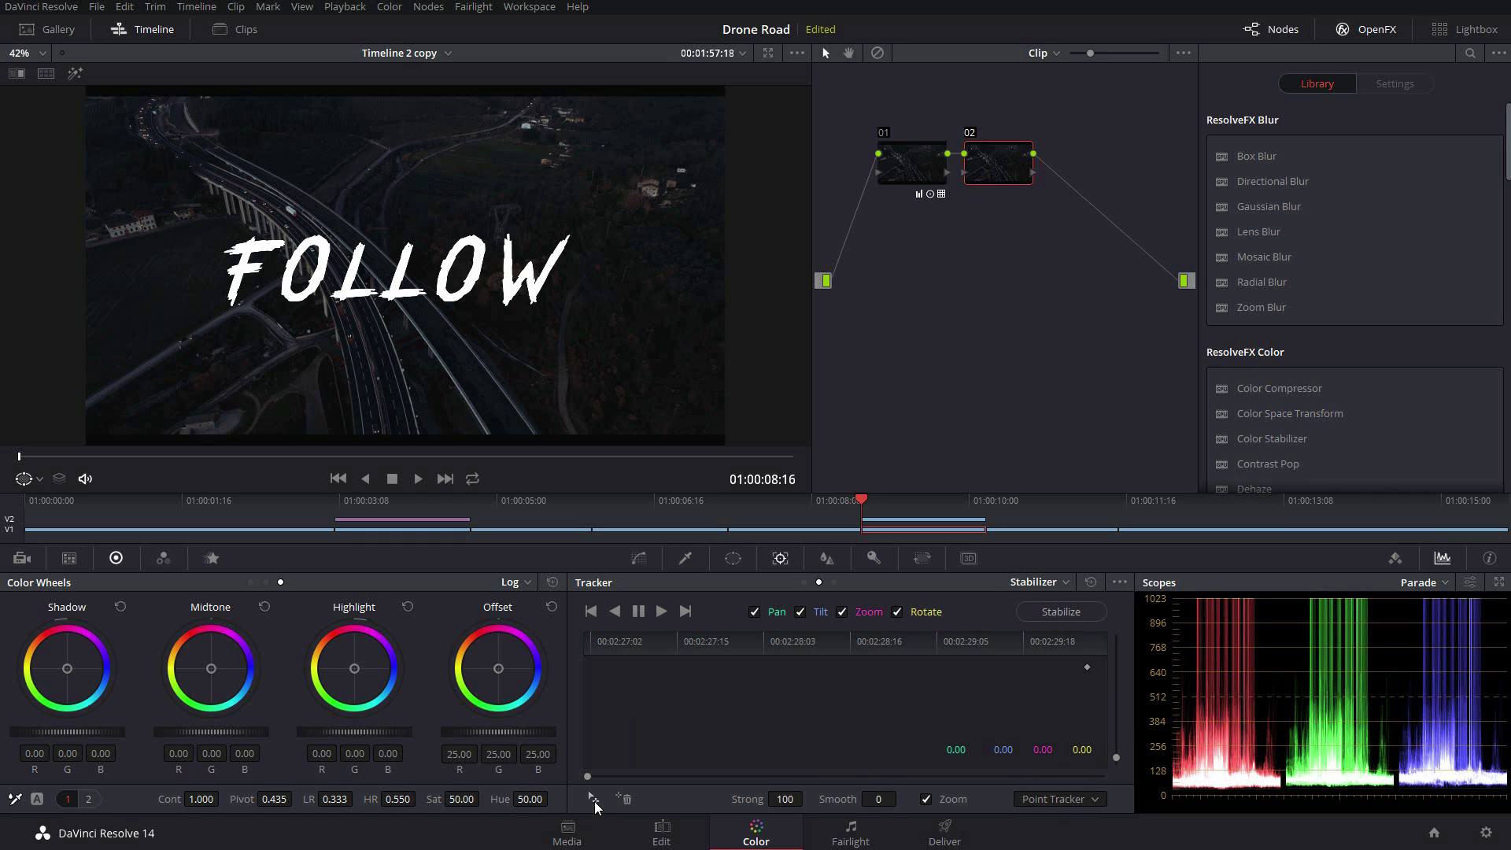
Add a tracker point on the upper-left highway, track it forward, then return to the first frame.
click(594, 800)
drag(405, 266, 291, 210)
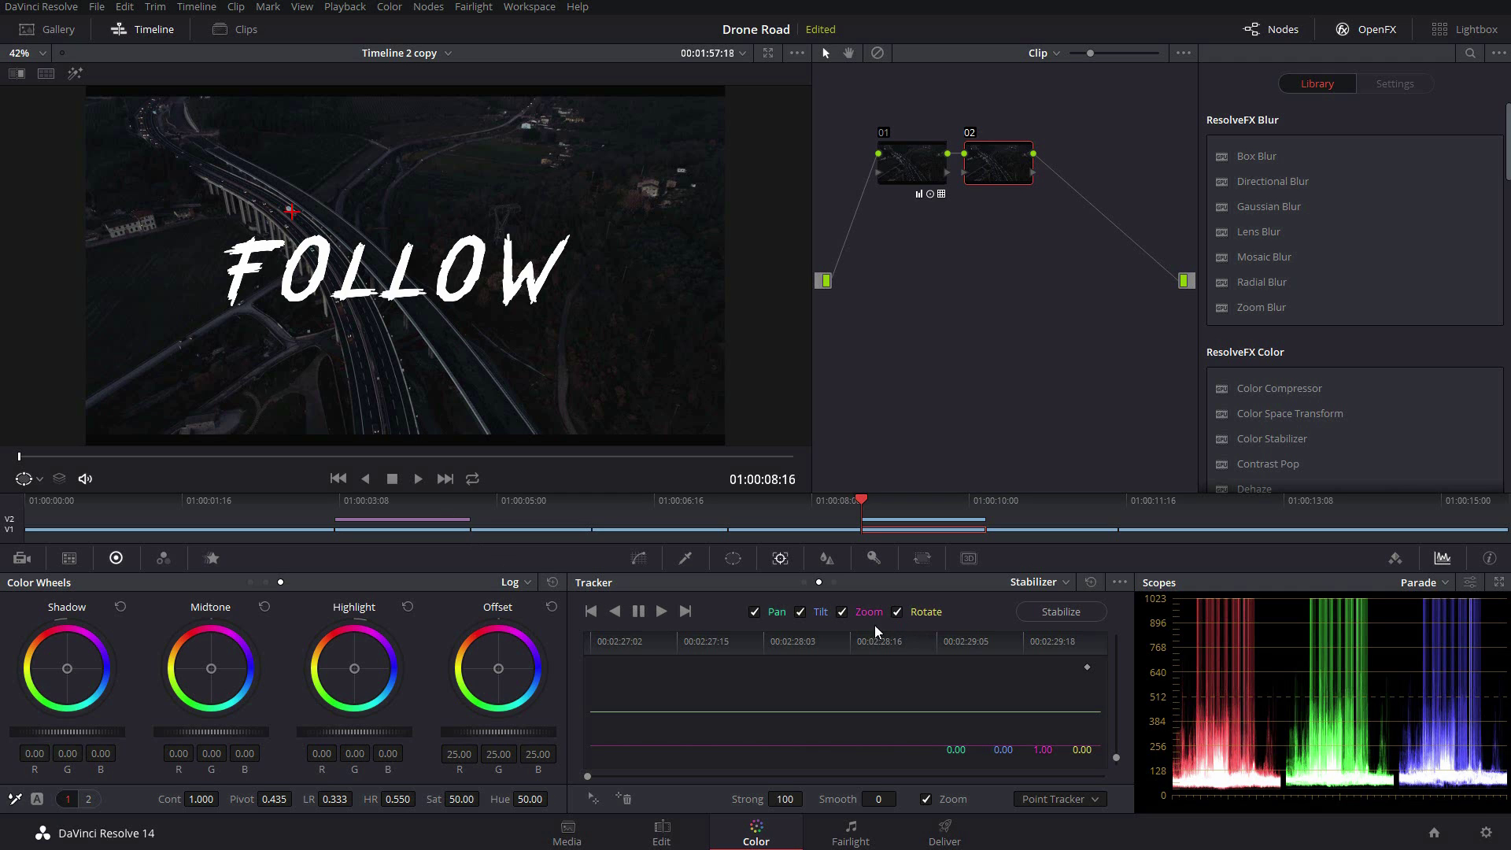
click(660, 612)
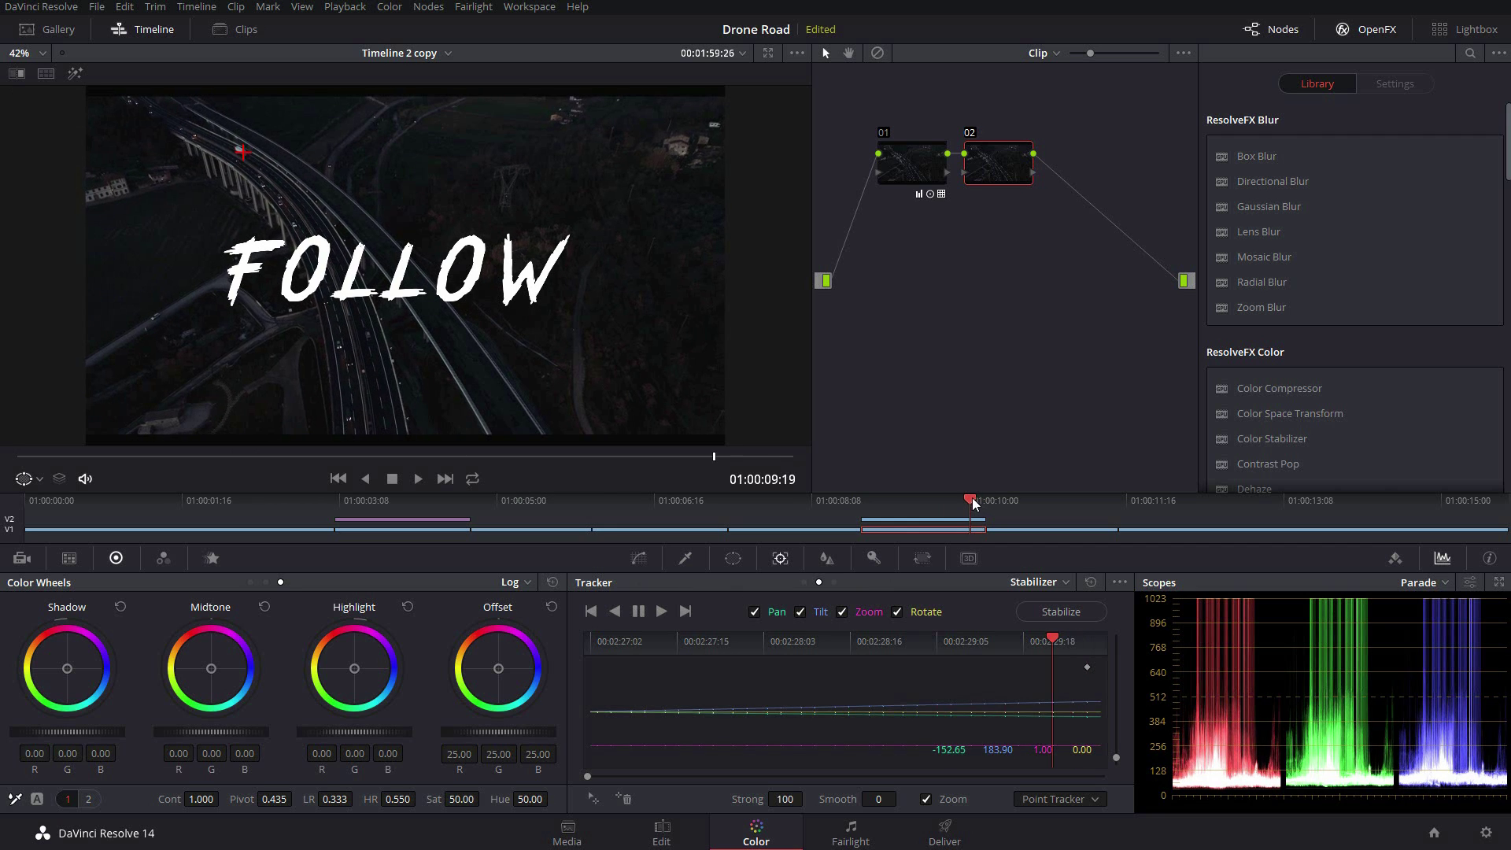
drag(971, 497, 871, 501)
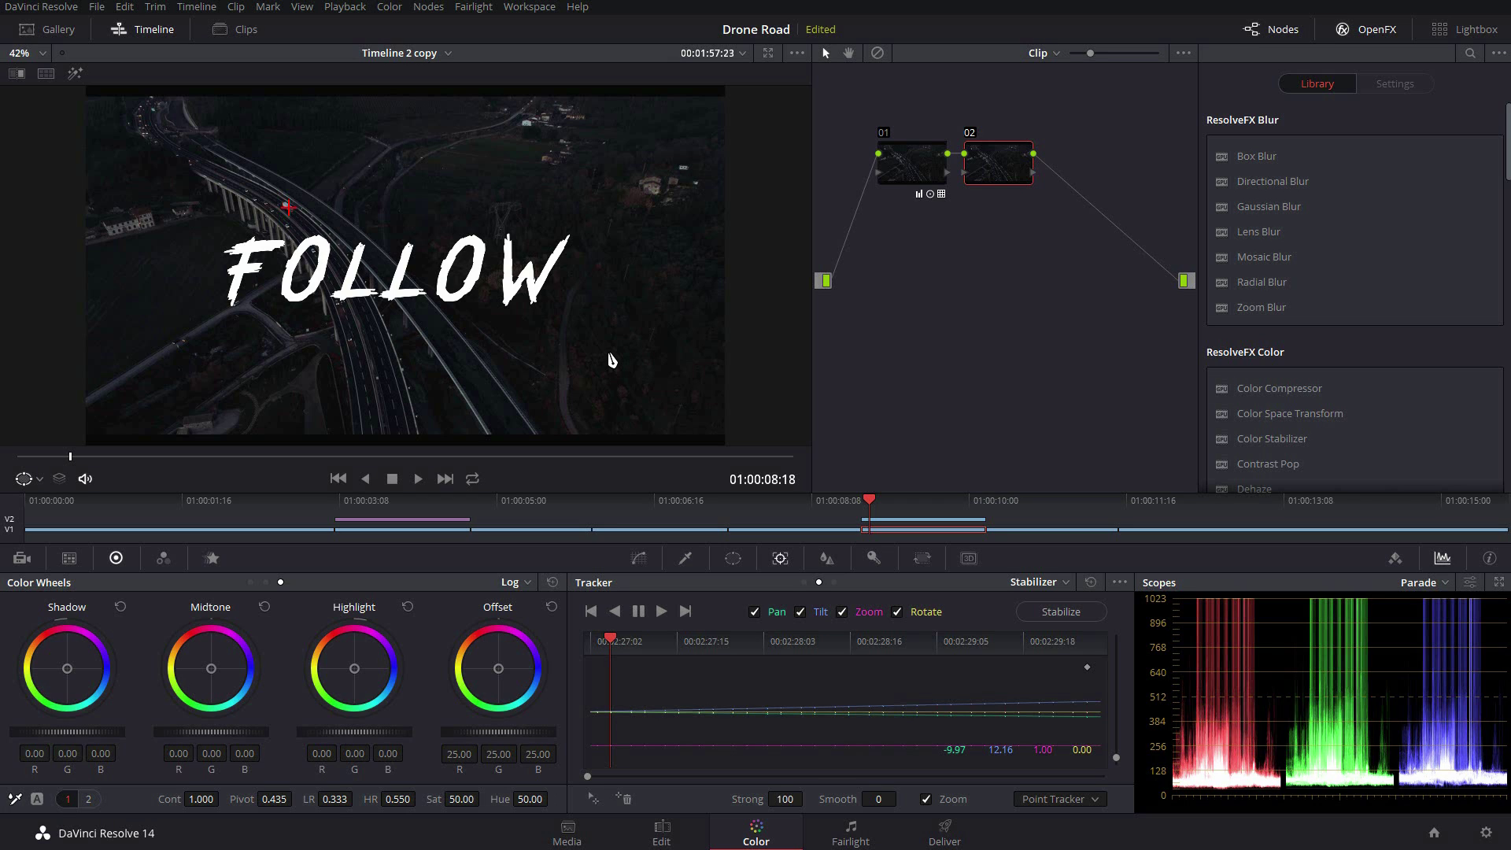
key(Up)
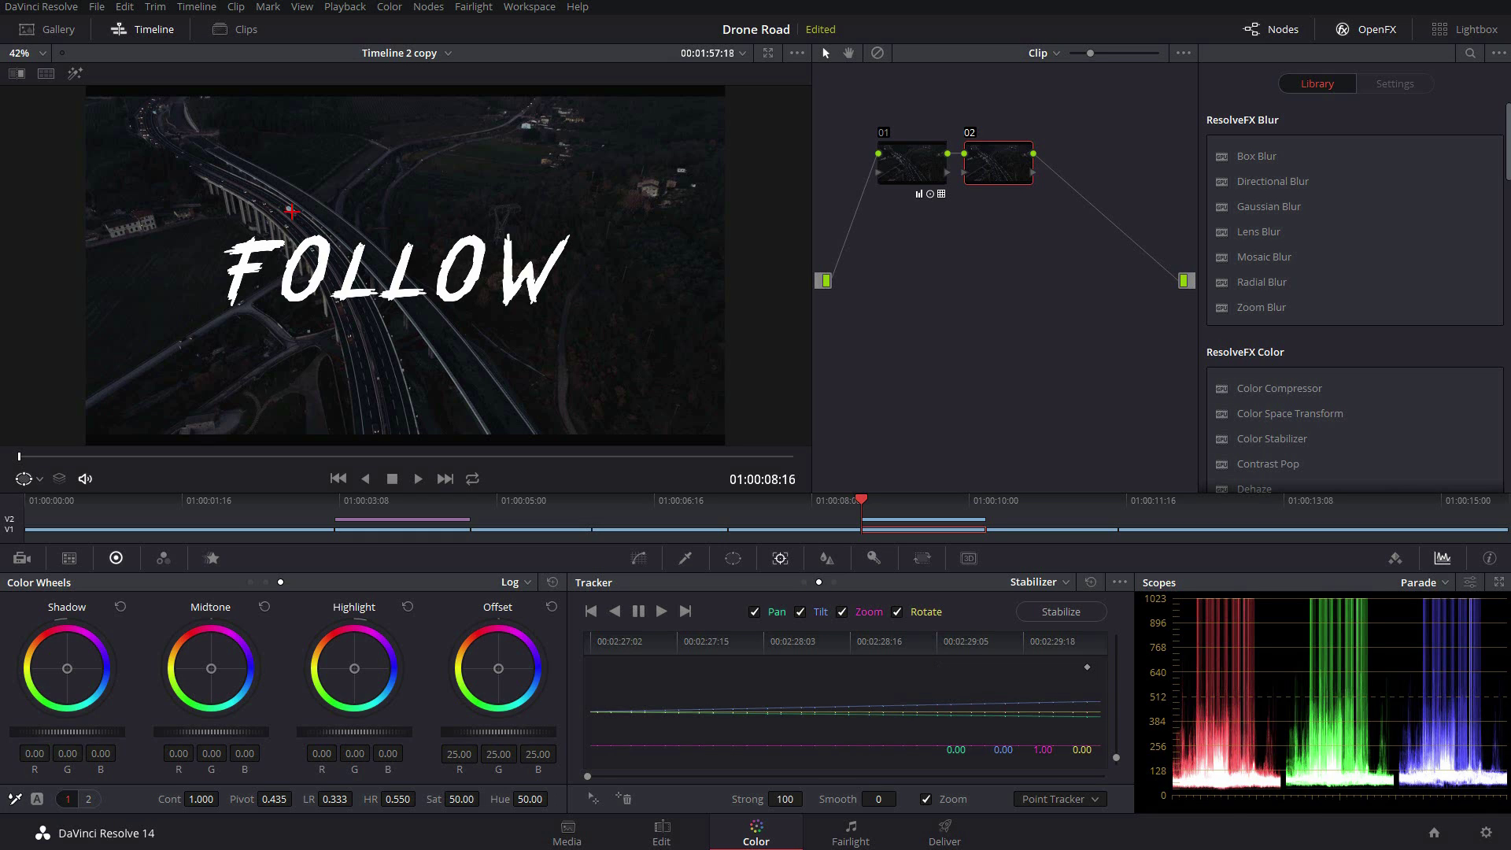
Copy the highway track data and paste it onto the V2 FOLLOW title with Classic Stabilizer off.
click(1119, 582)
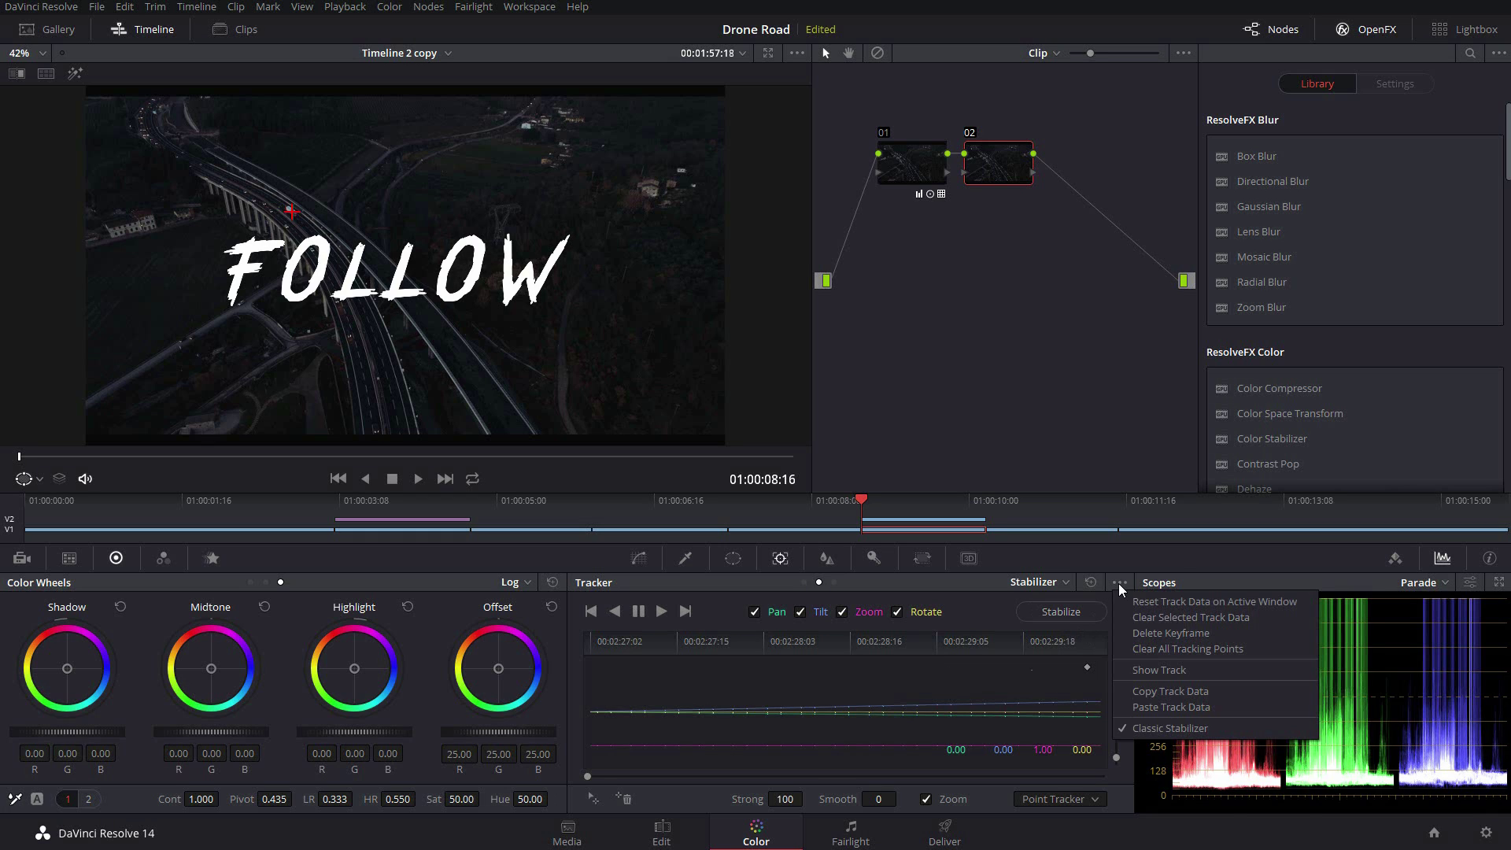
click(1228, 691)
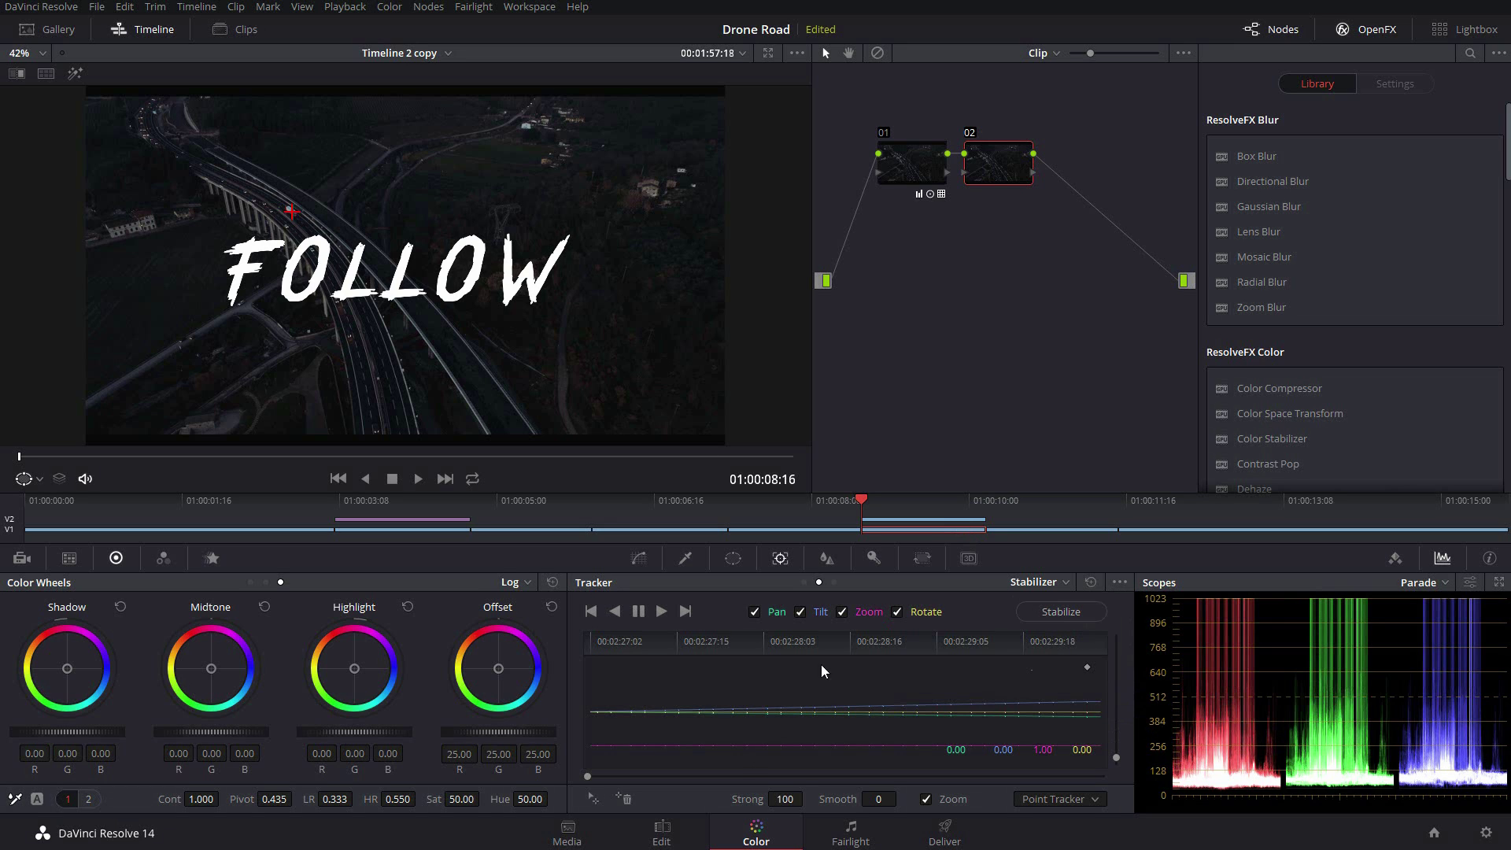
click(942, 520)
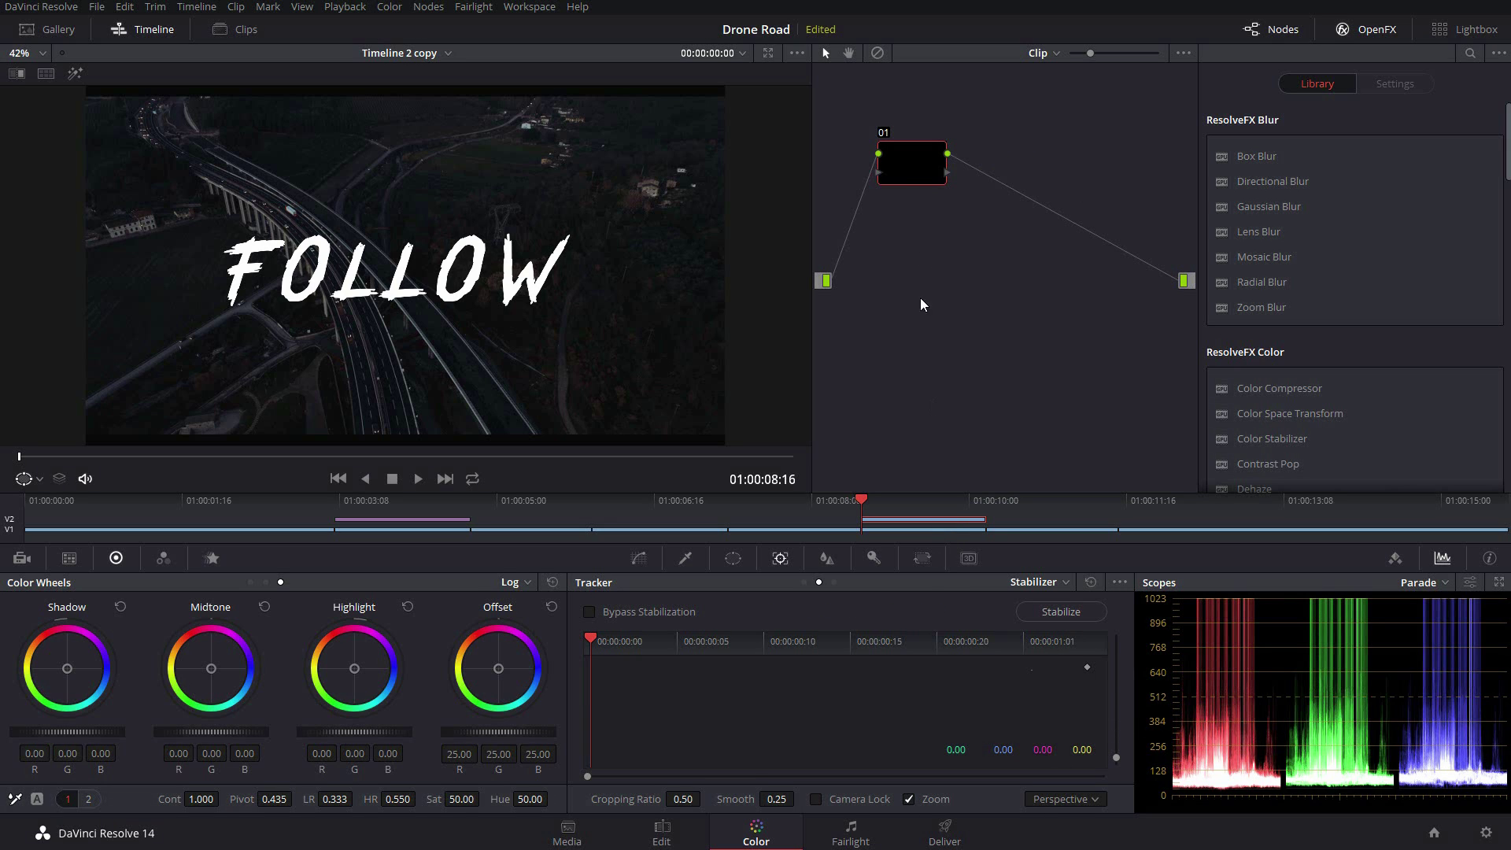
click(1119, 583)
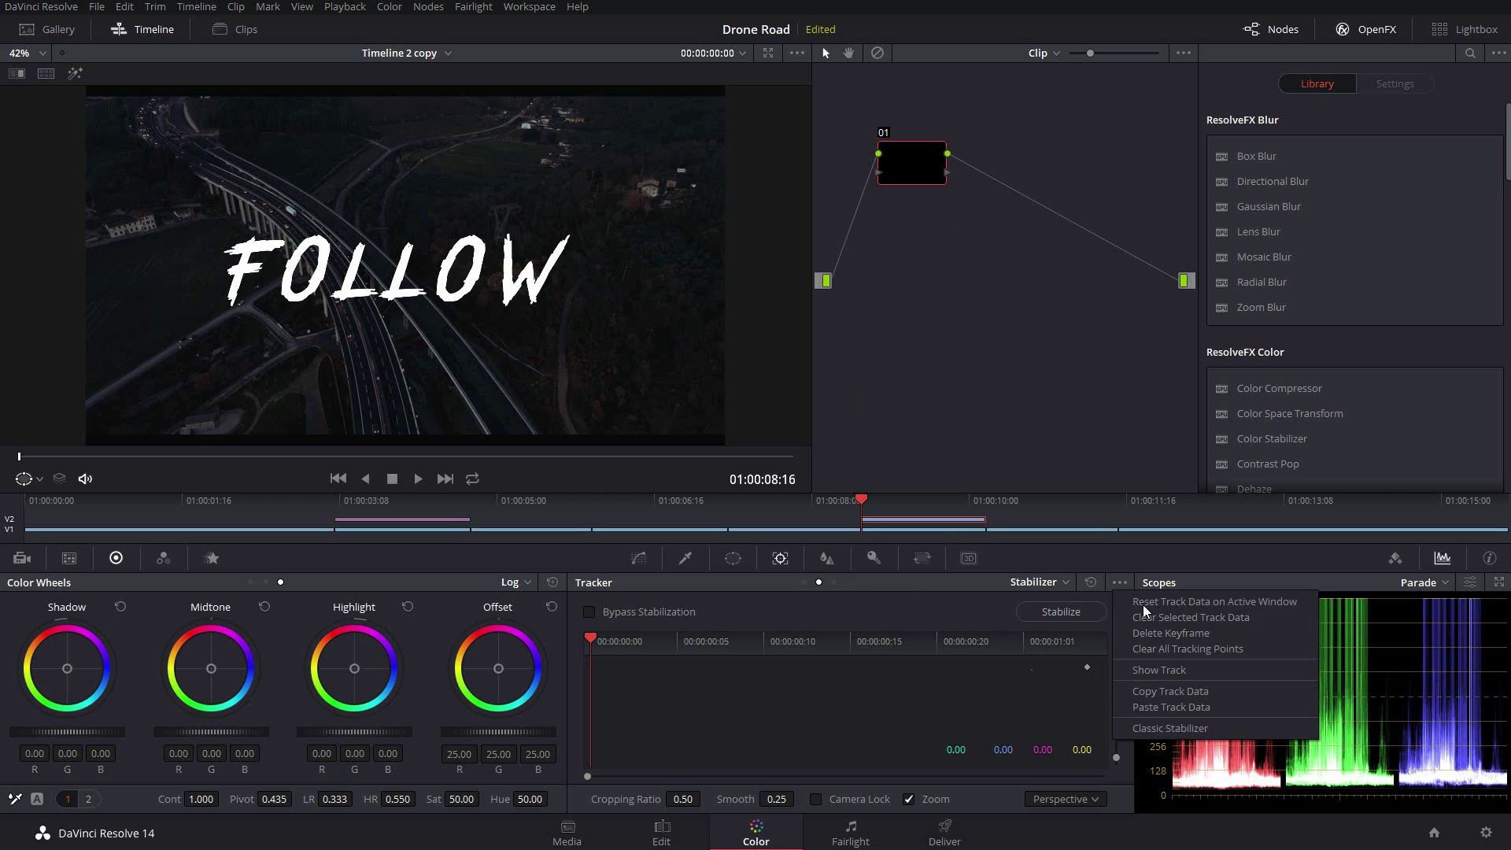
click(1151, 729)
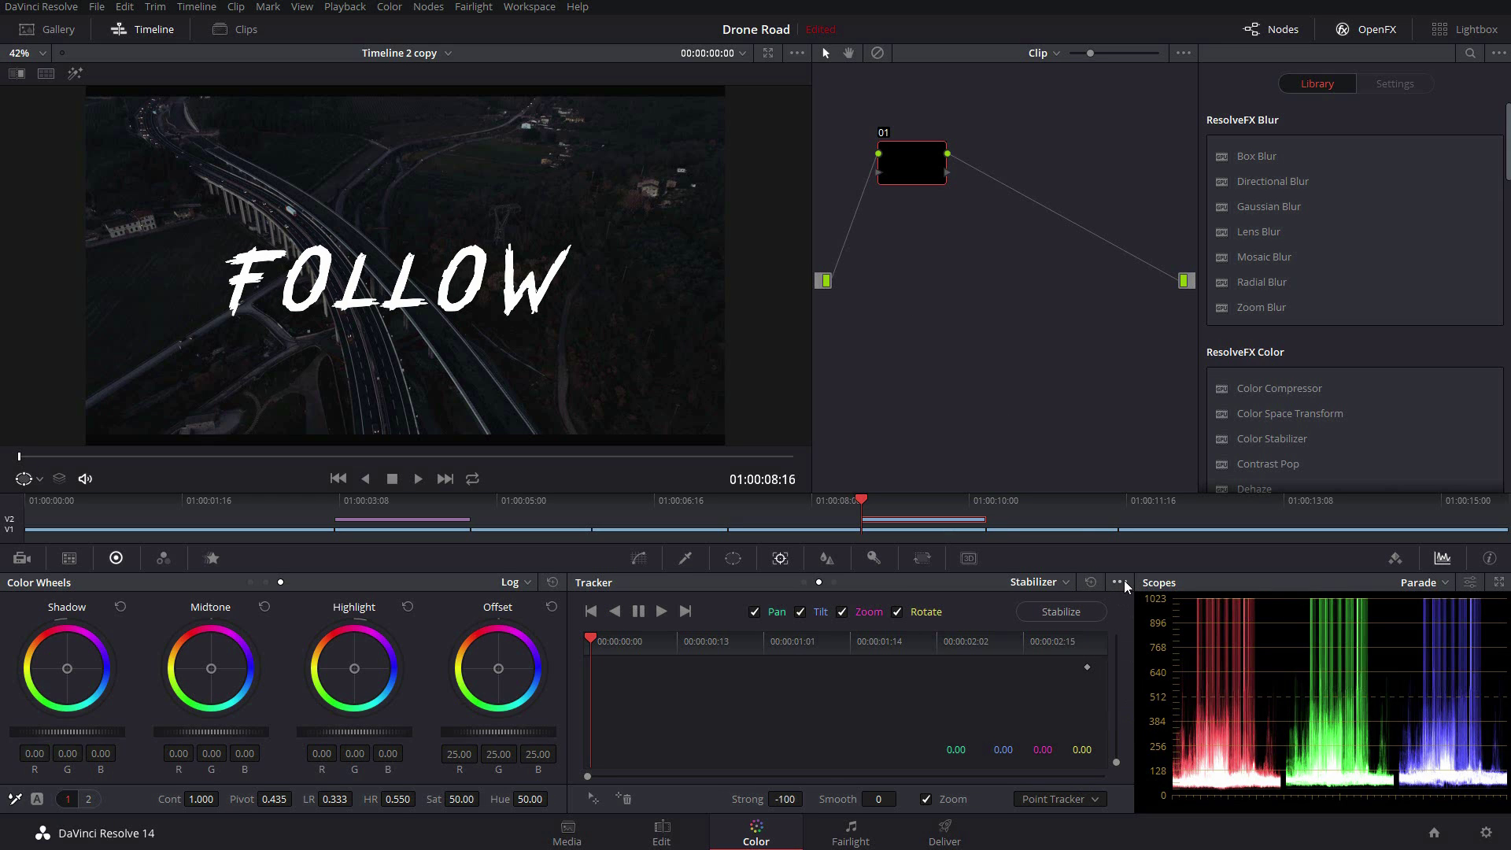
click(1123, 580)
click(1183, 706)
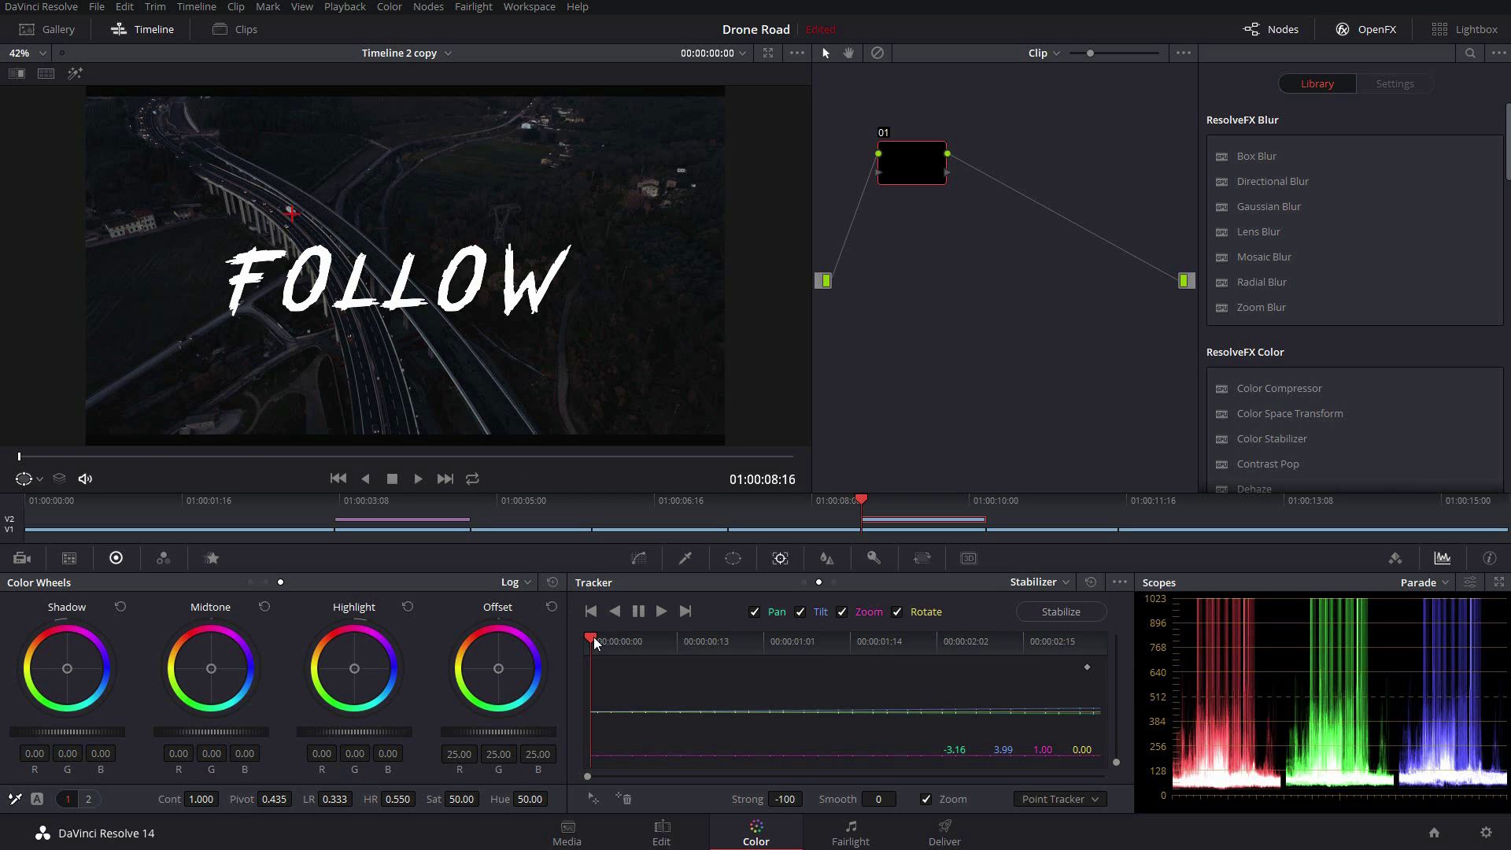
Stabilize the title with the pasted track, preview its motion, and return to the Edit page.
key(space)
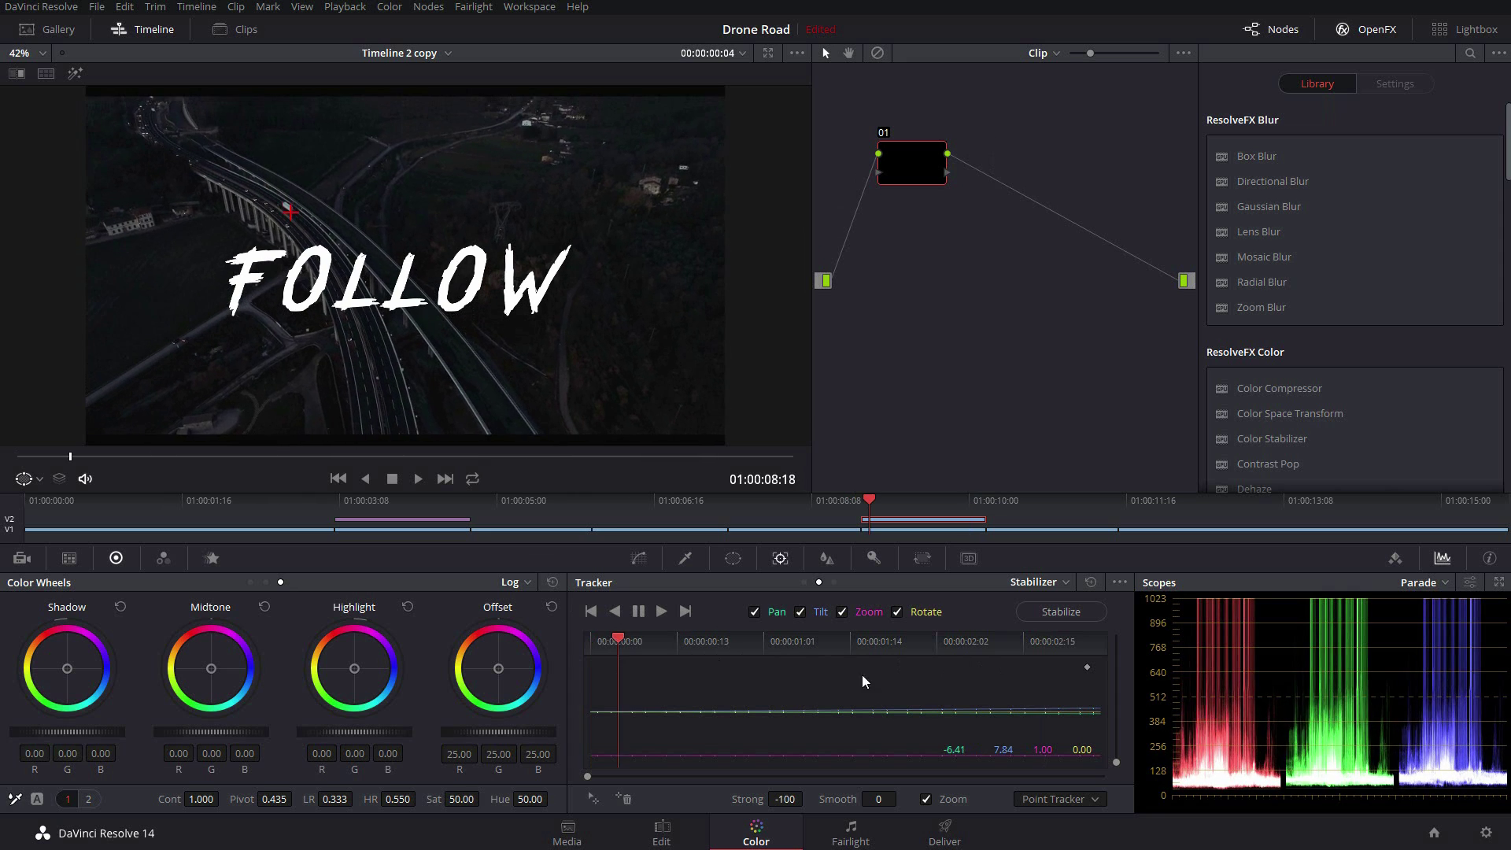
key(space)
key(Home)
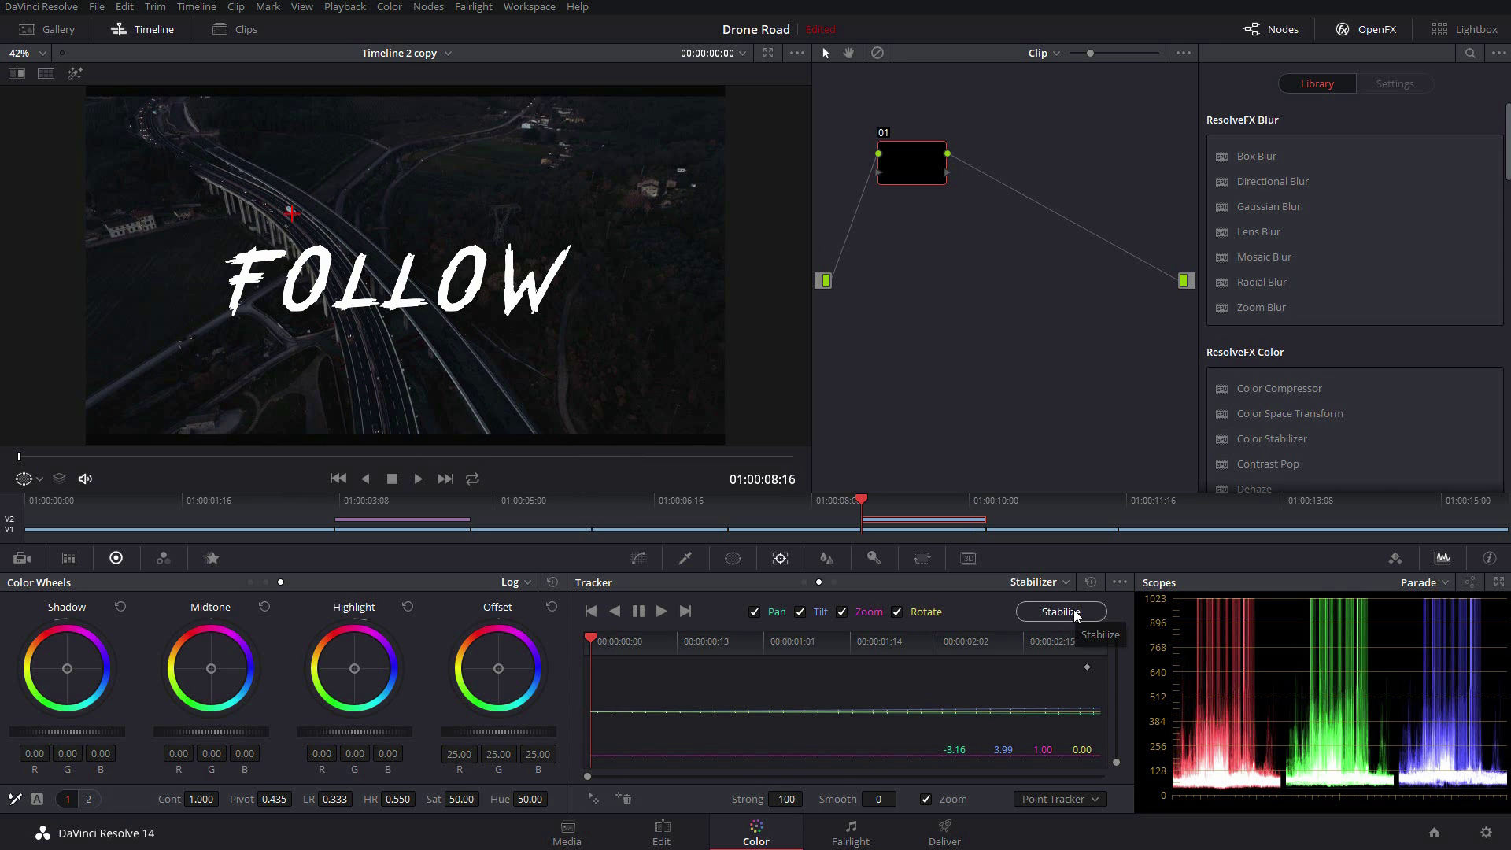
click(1077, 613)
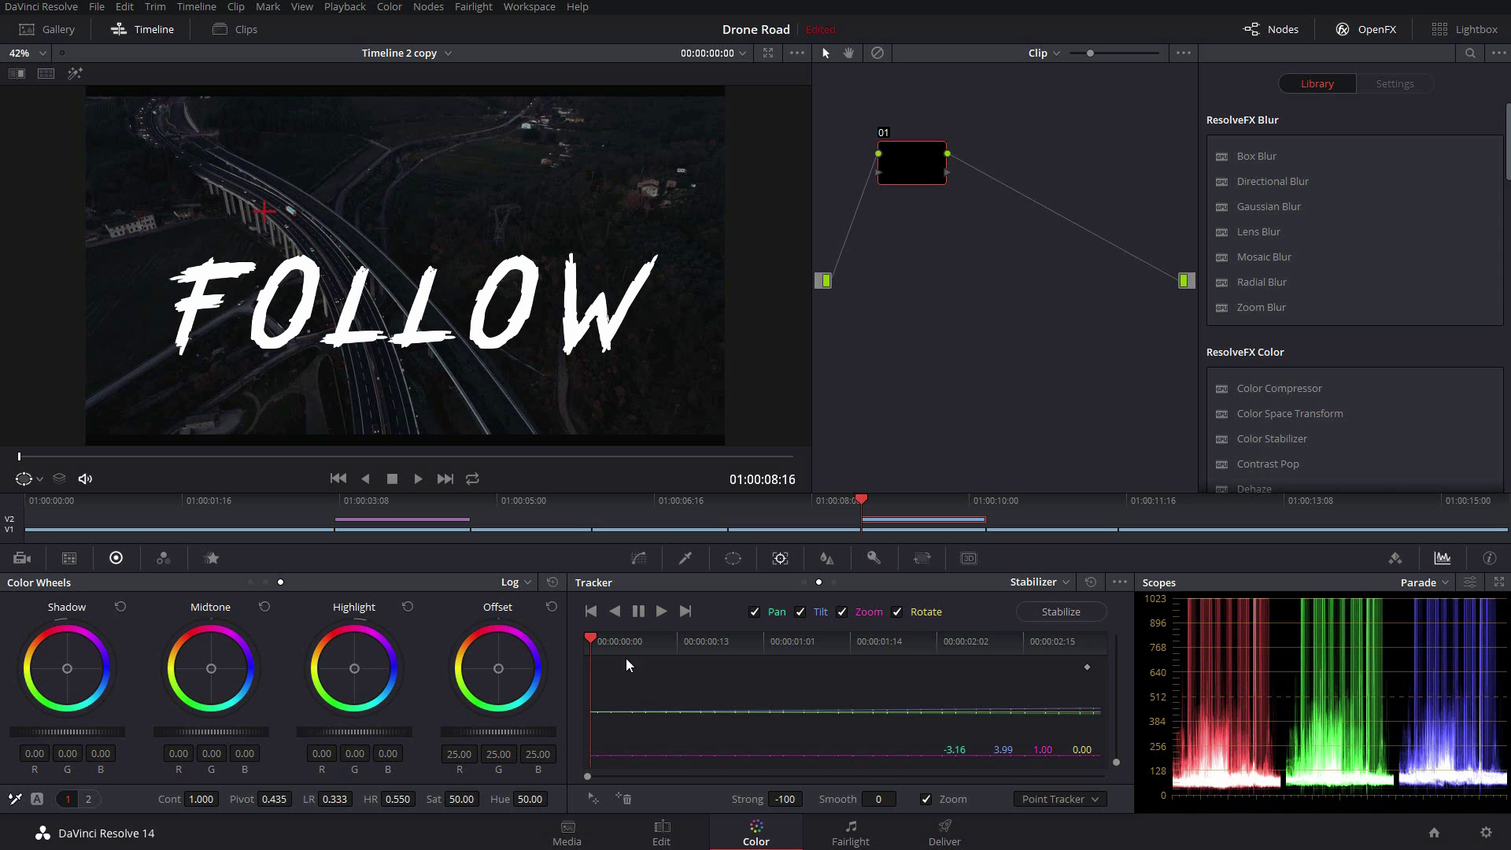
click(604, 641)
drag(627, 640, 914, 663)
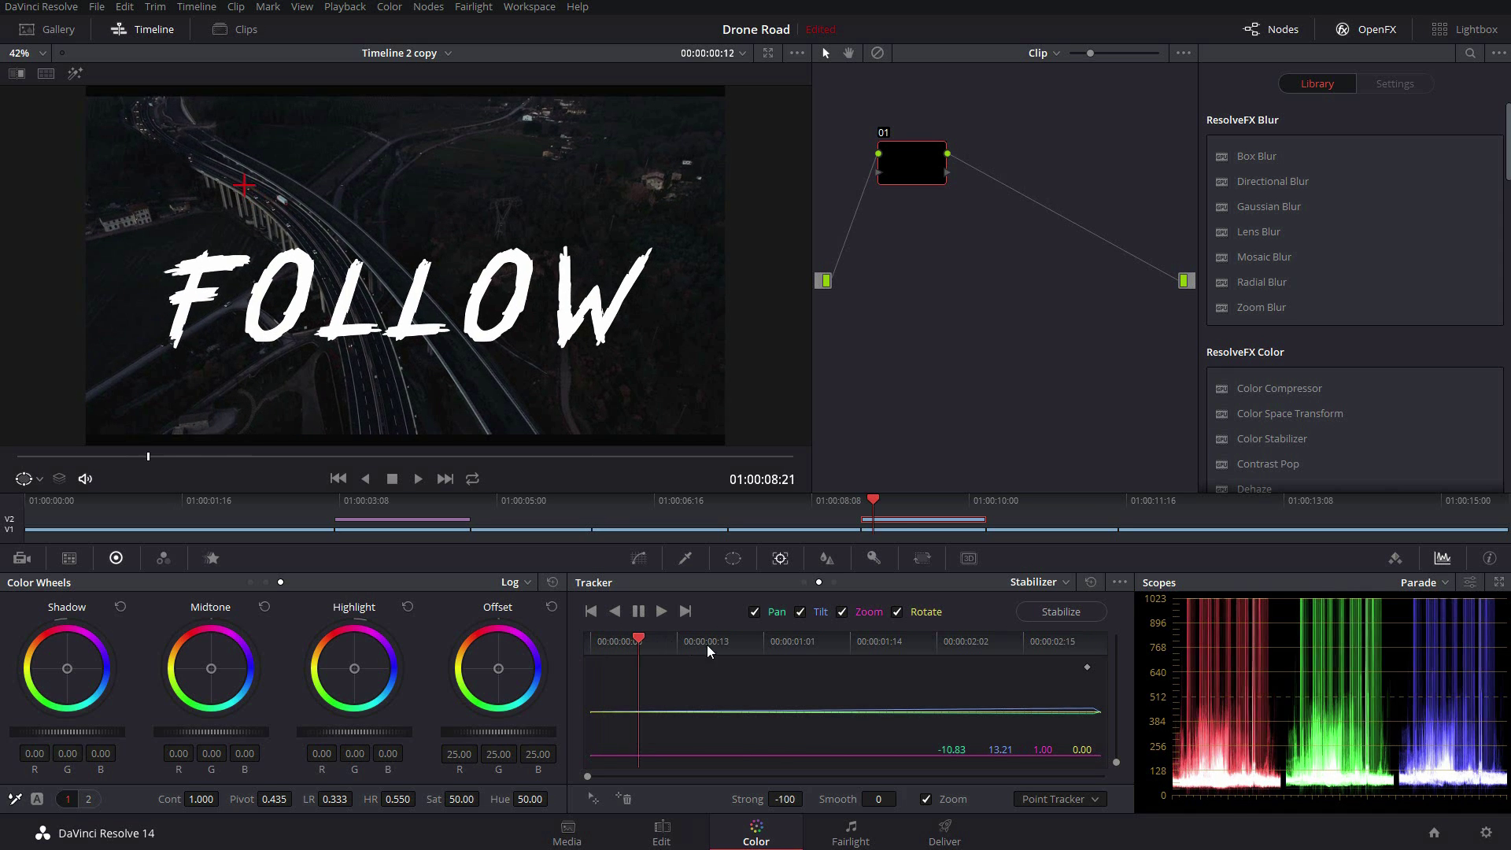
key(space)
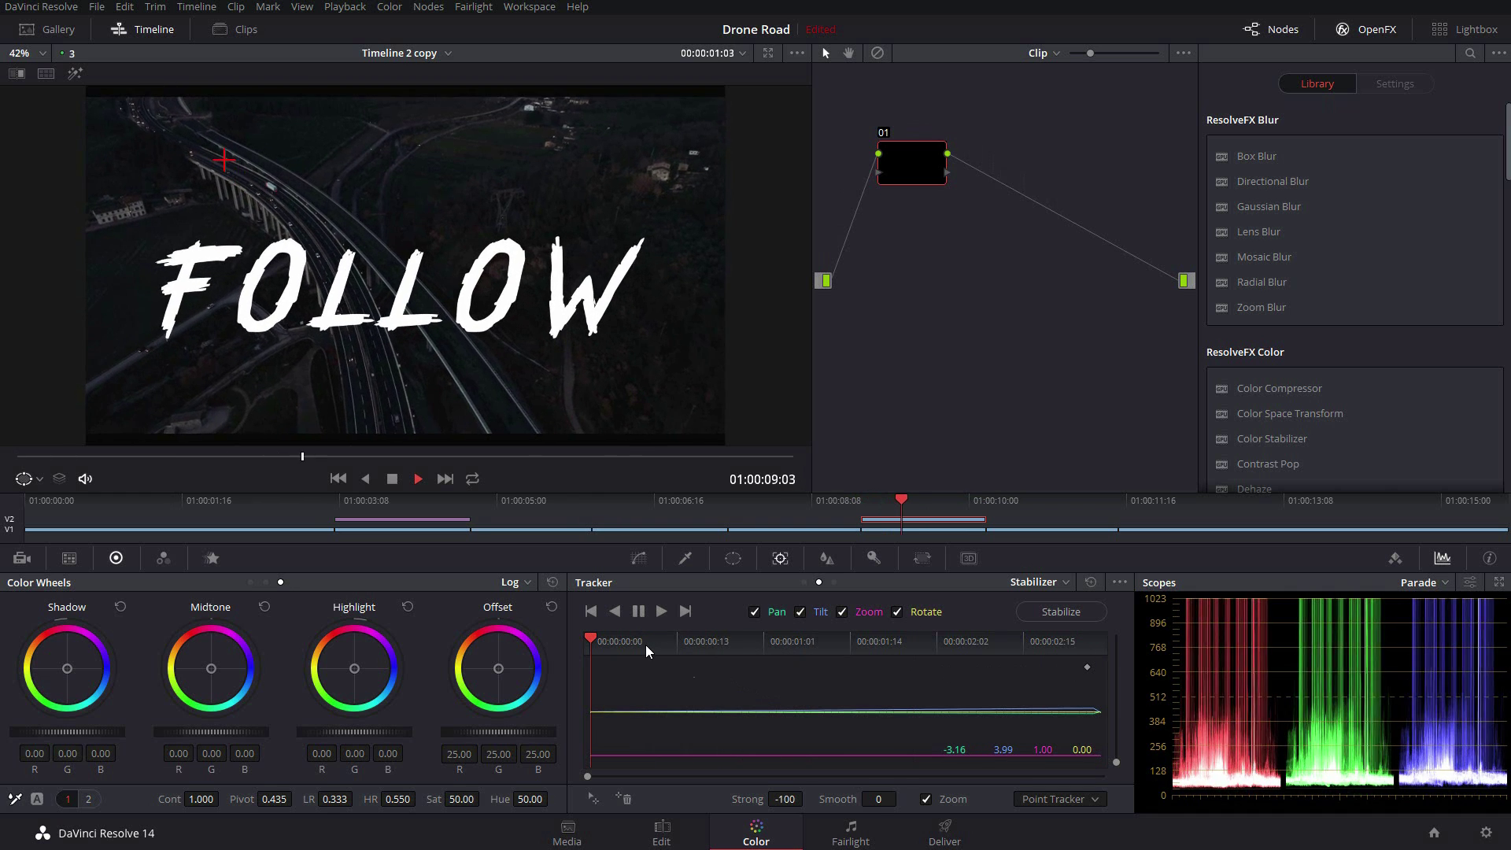
key(space)
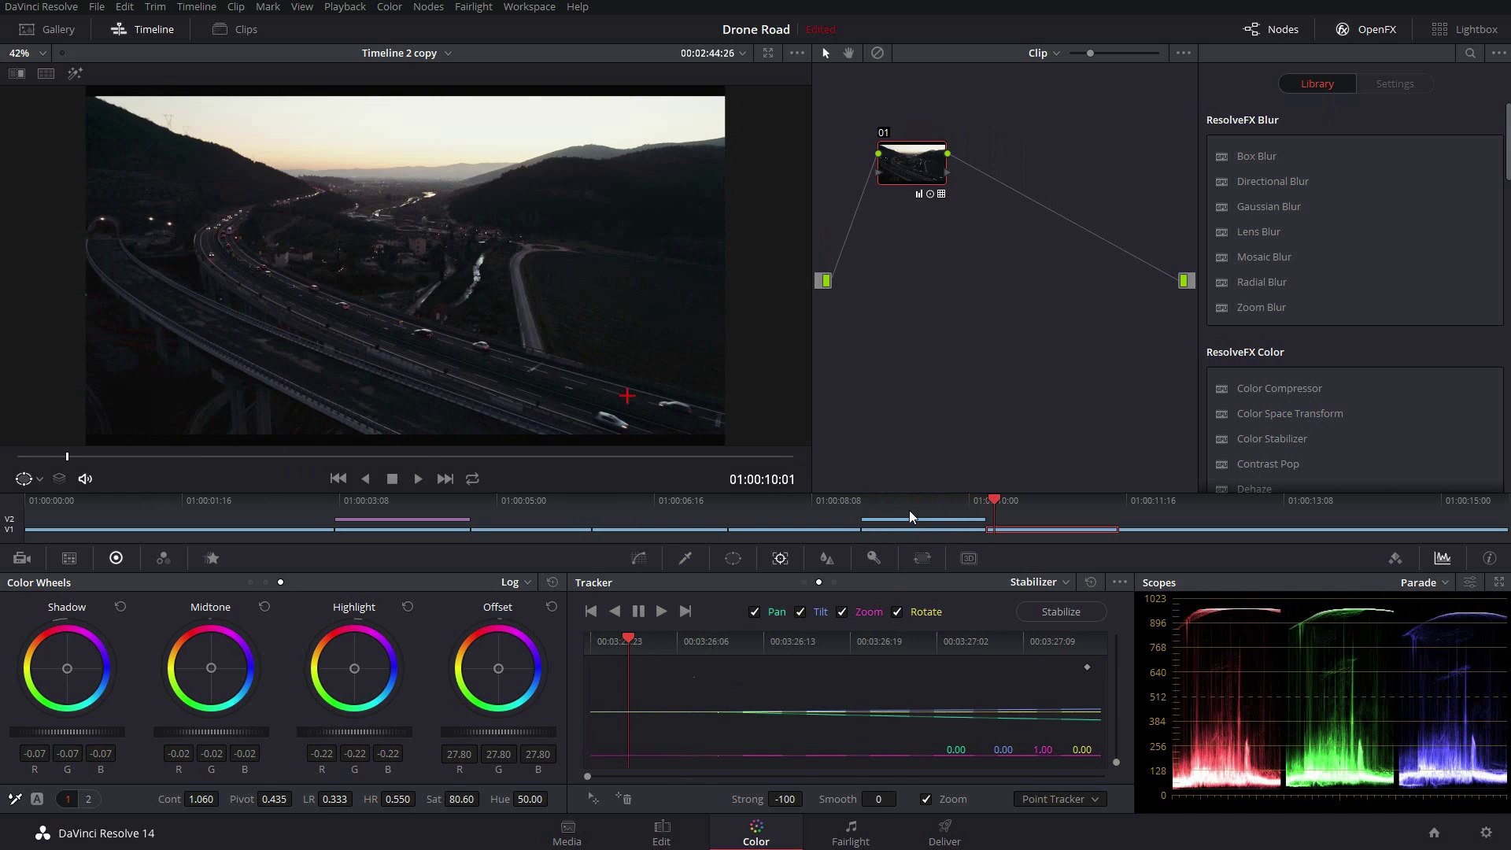
click(909, 517)
click(678, 828)
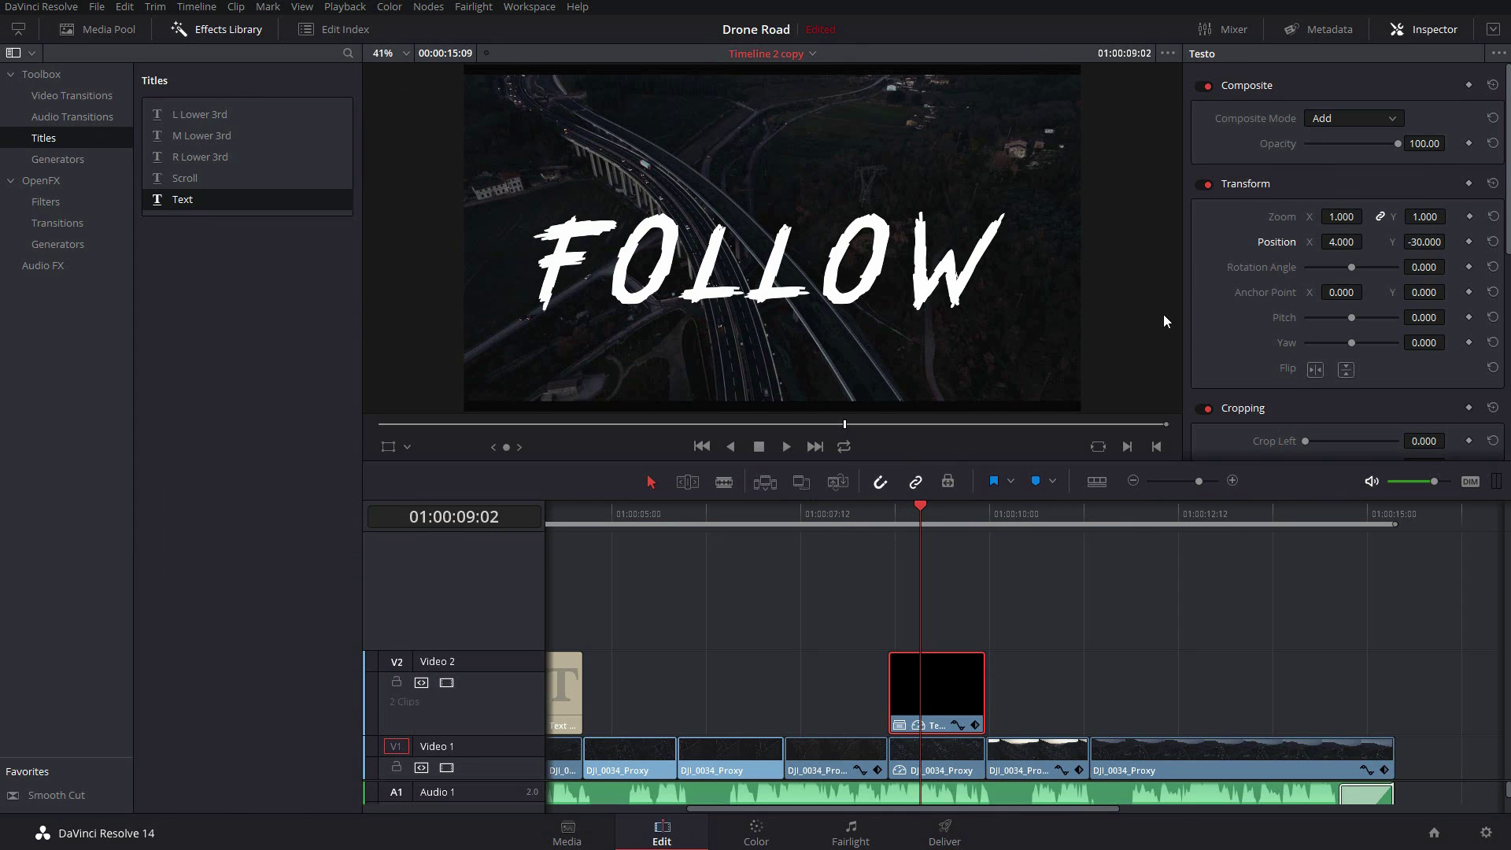
Drag the FOLLOW title's Transform Position to 126, 239 and scrub the timeline to preview it.
drag(1376, 241, 1368, 242)
mouse_move(1367, 242)
mouse_down()
mouse_move(1426, 245)
mouse_move(1367, 241)
mouse_move(1218, 447)
mouse_up()
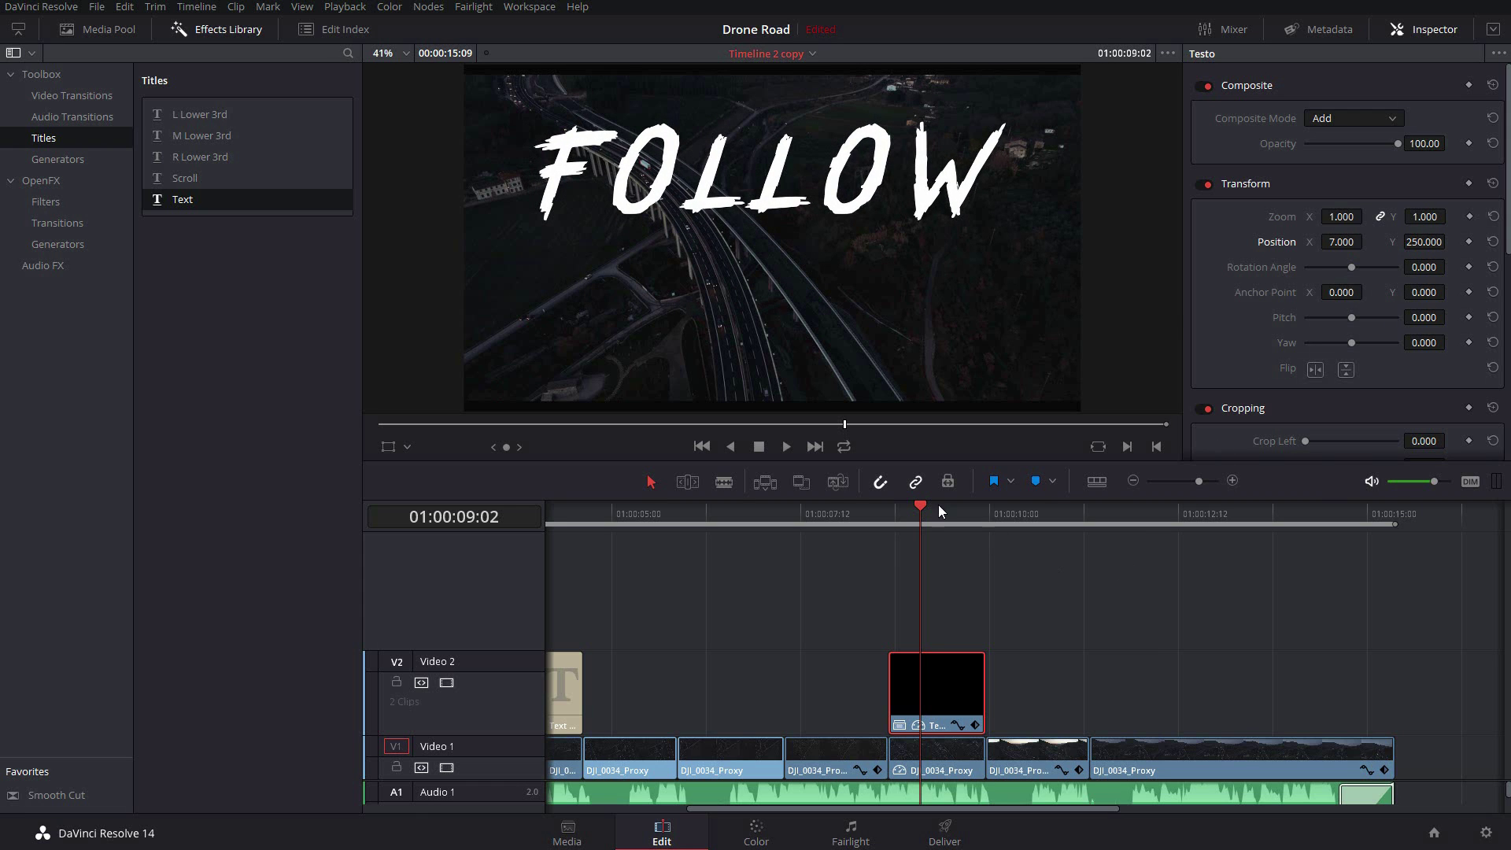
drag(941, 512, 923, 517)
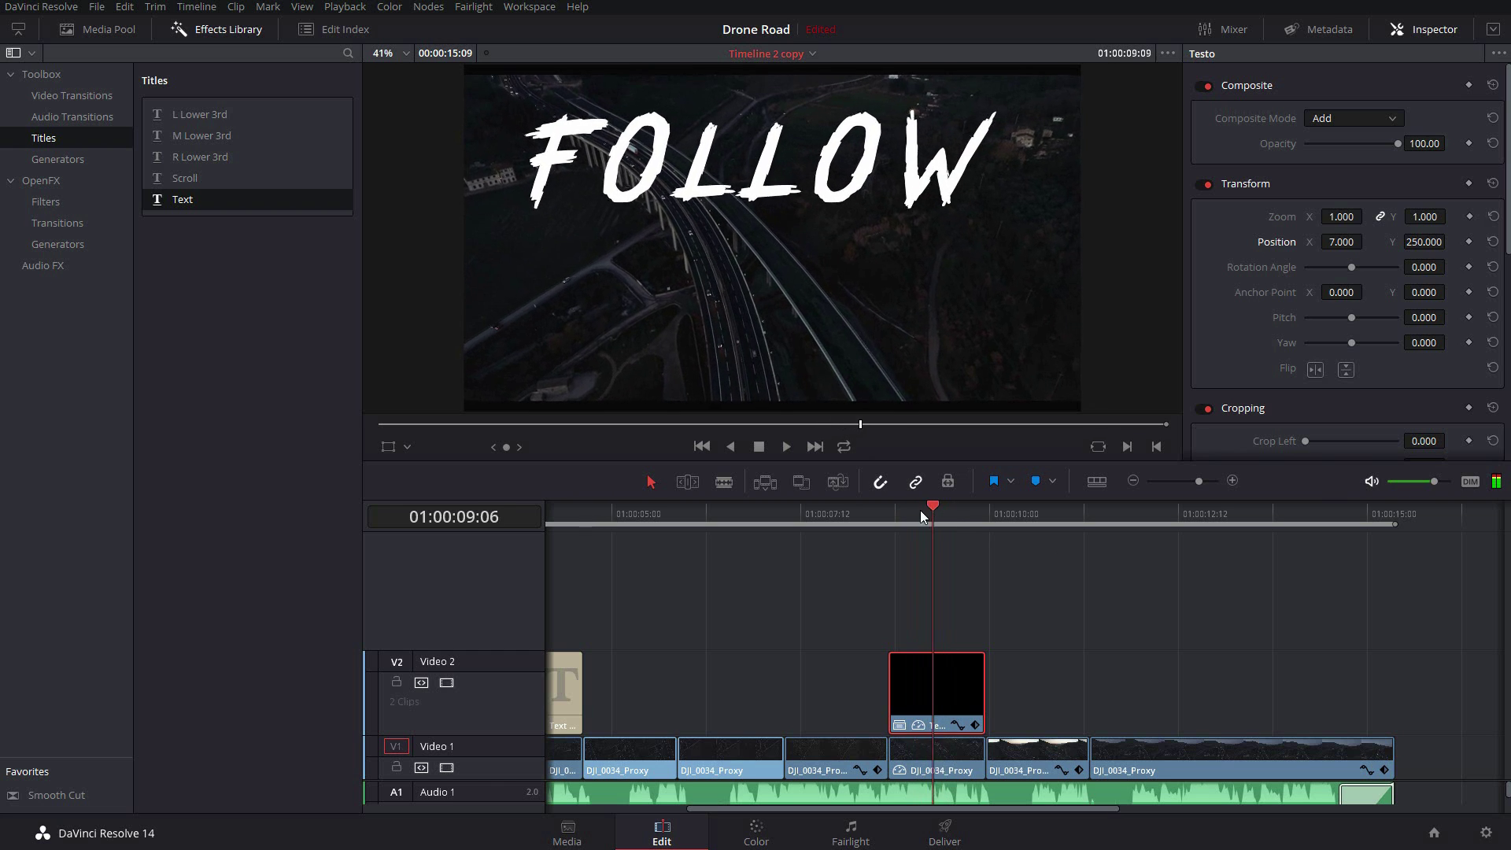
drag(922, 516, 907, 514)
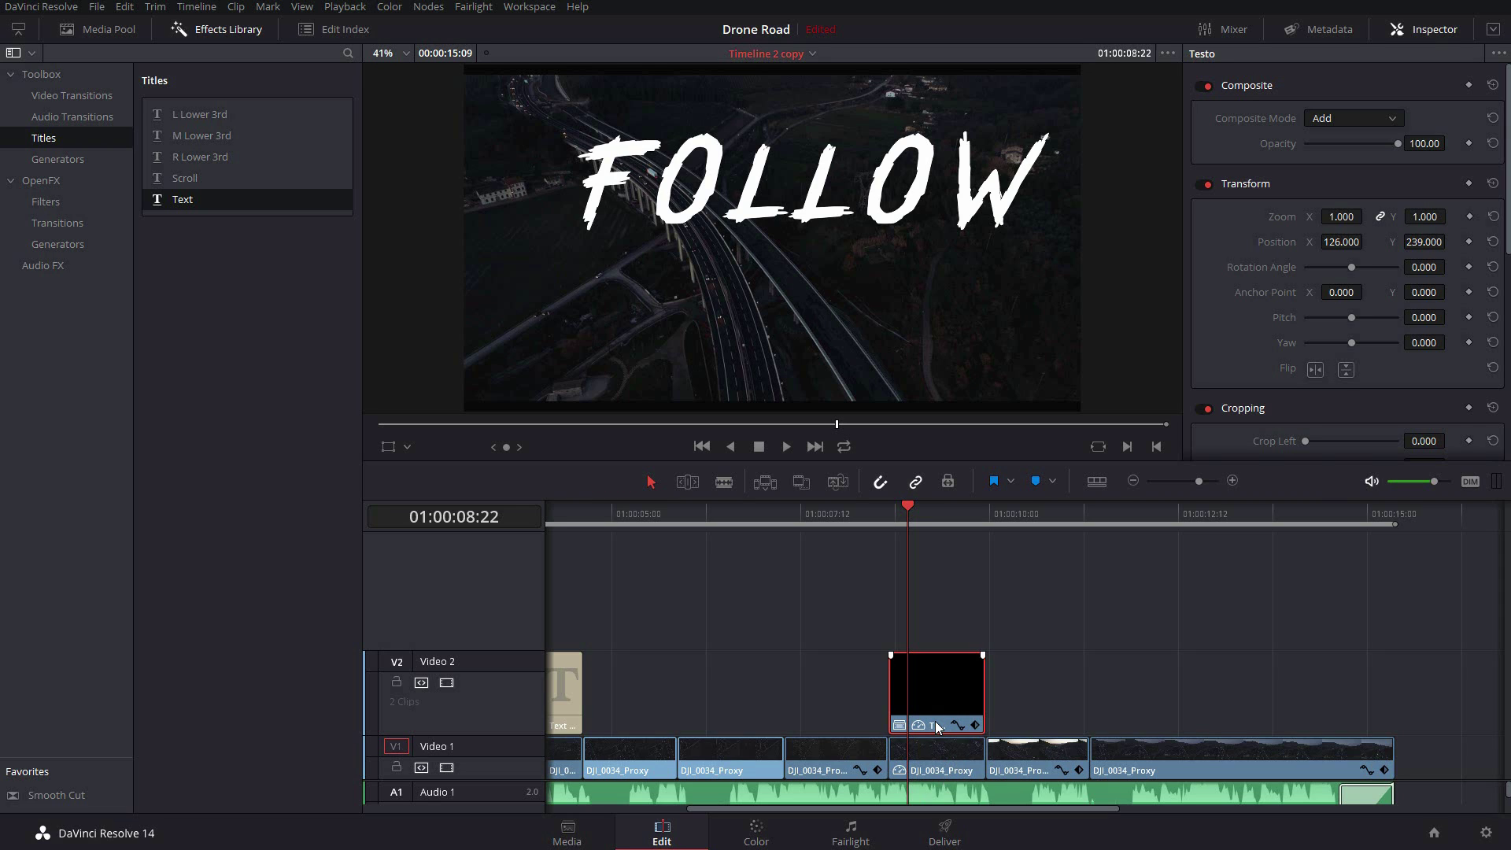
Bring up Change Clip Speed for the DJI_0034_Proxy drone clip on V1, set to 200%.
right_click(936, 725)
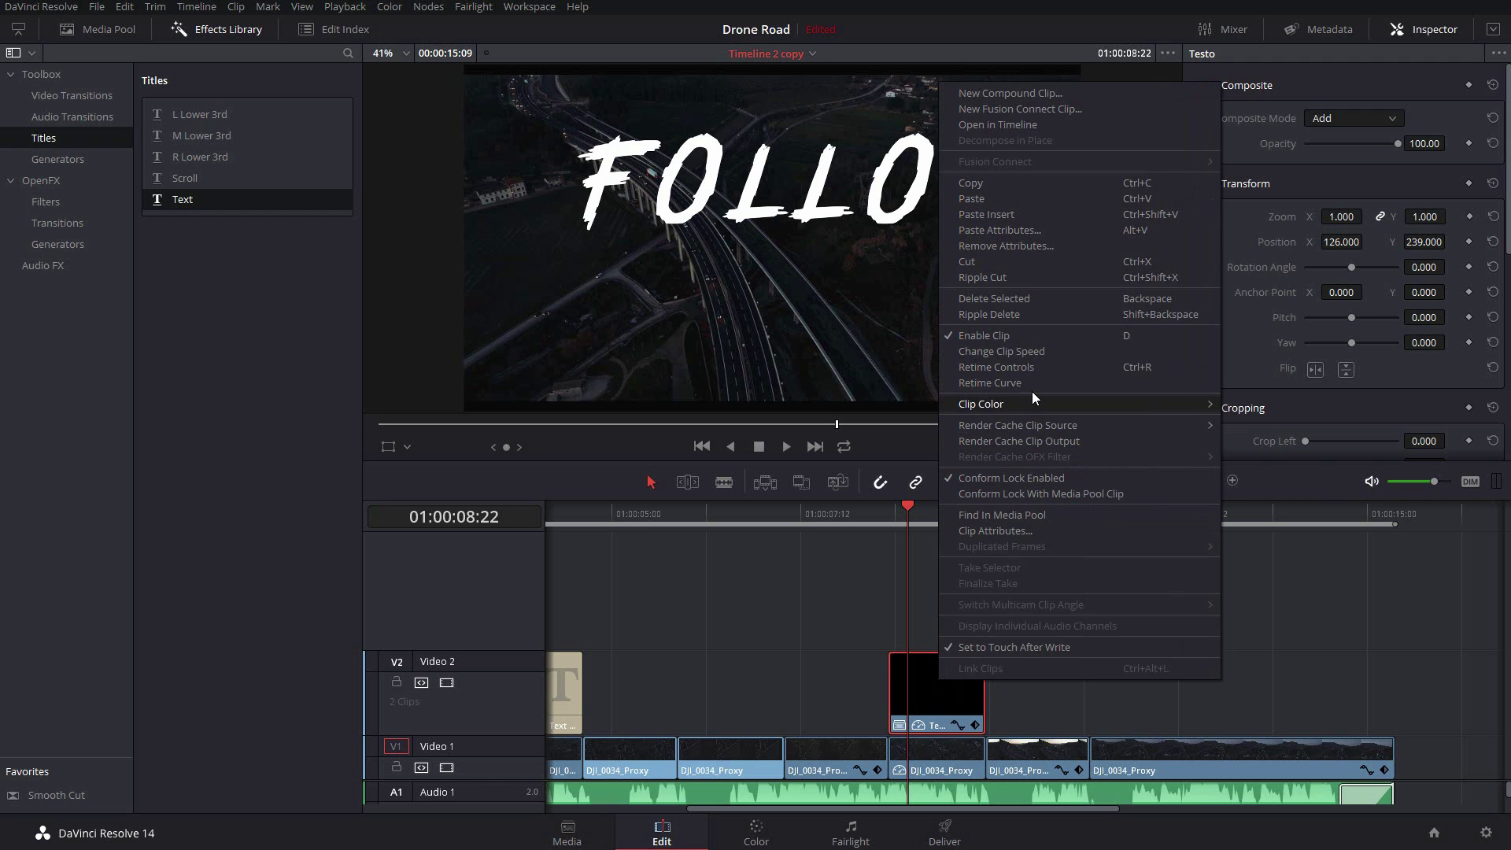
click(916, 737)
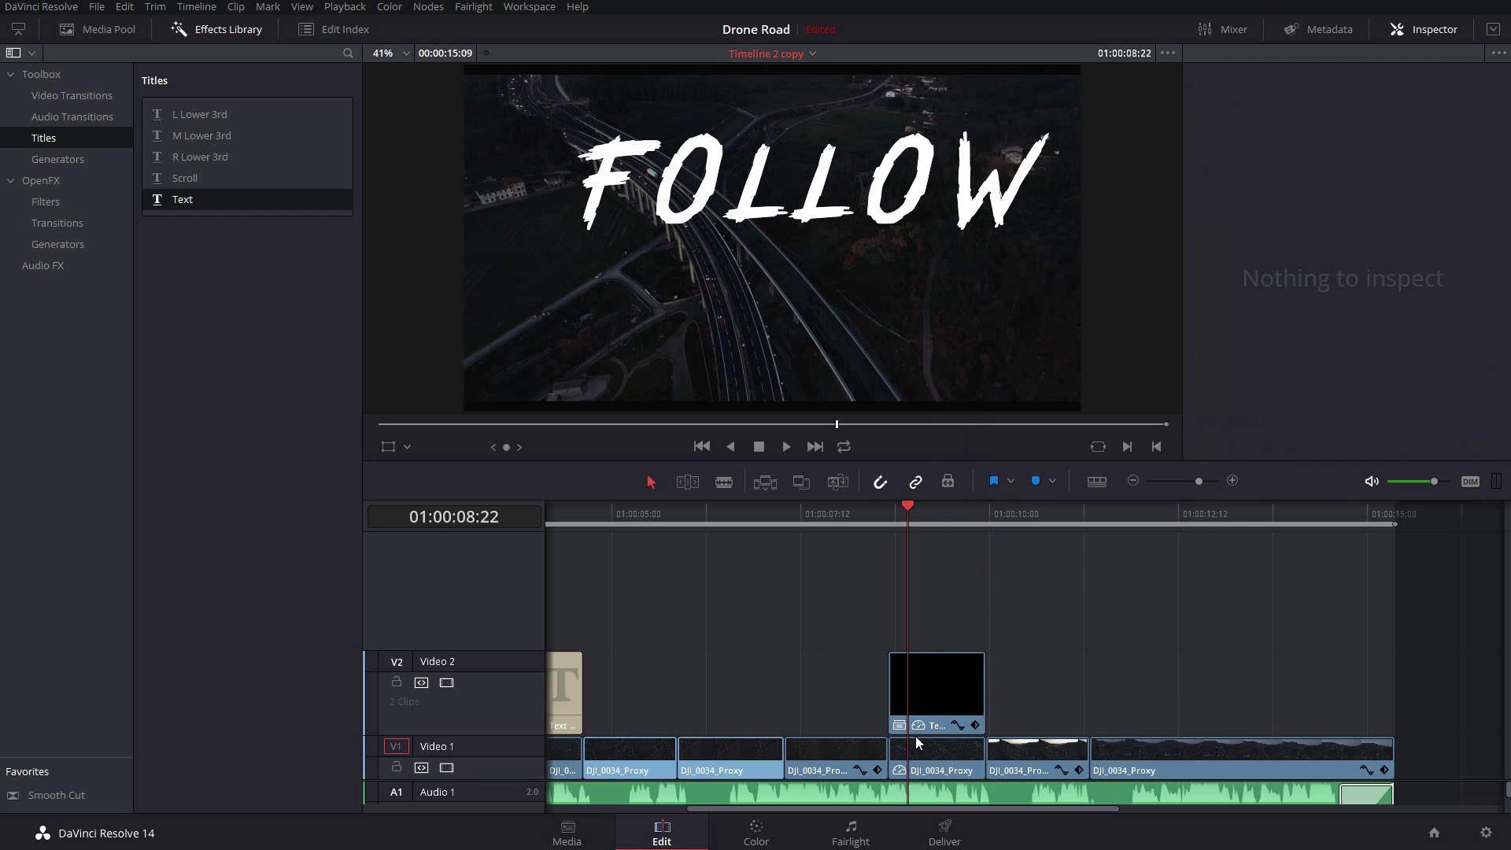
right_click(961, 756)
click(1080, 422)
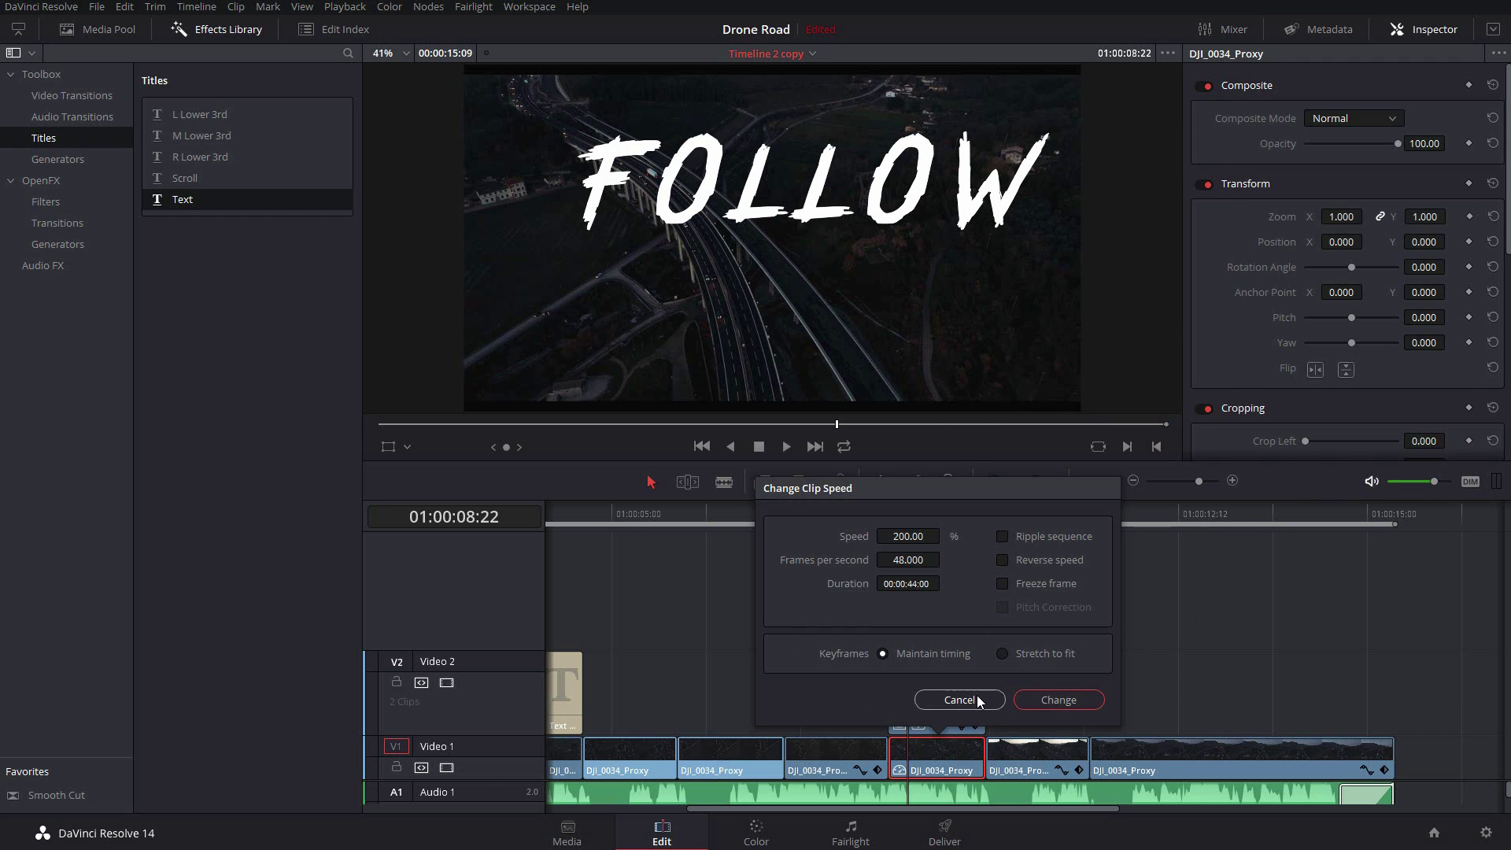